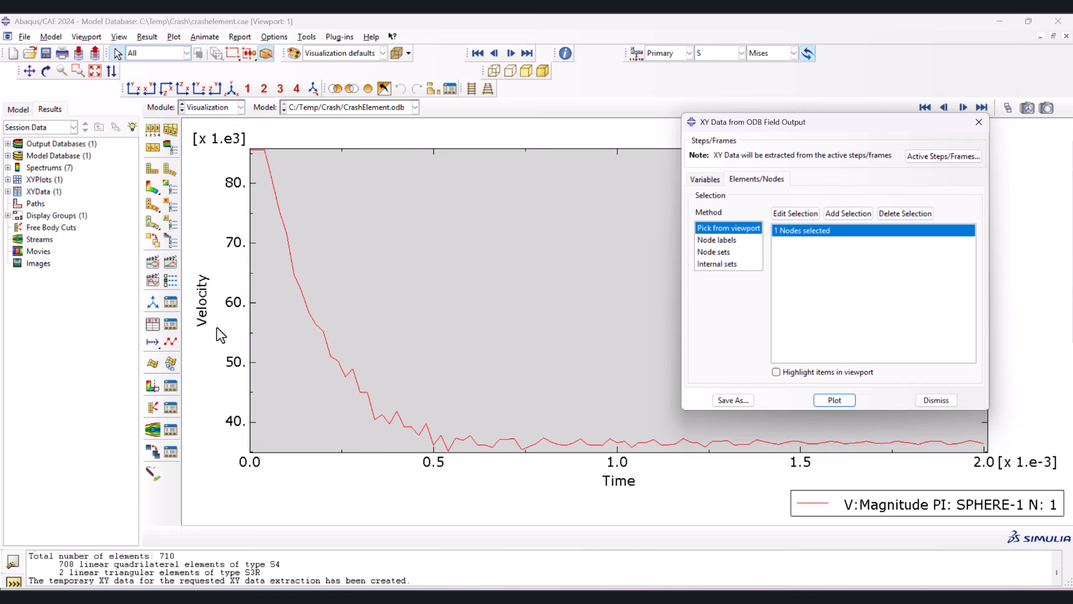
- Close the XY data extraction dialog and, in Excel, insert a smooth-line scatter chart with markers for the element-count and velocity table
click(978, 126)
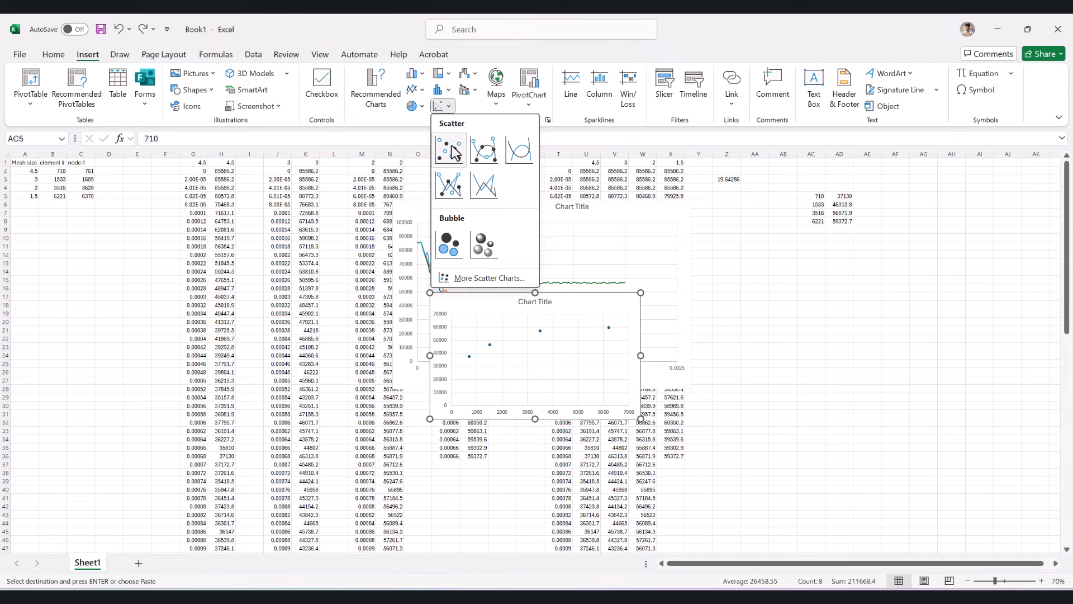
click(484, 151)
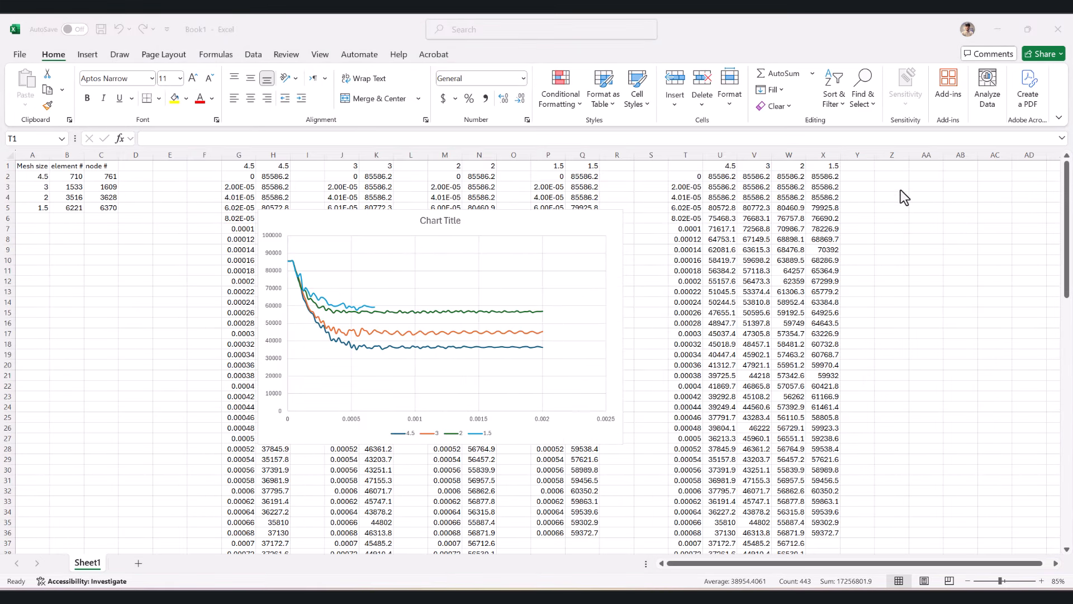
text(59000-56000))
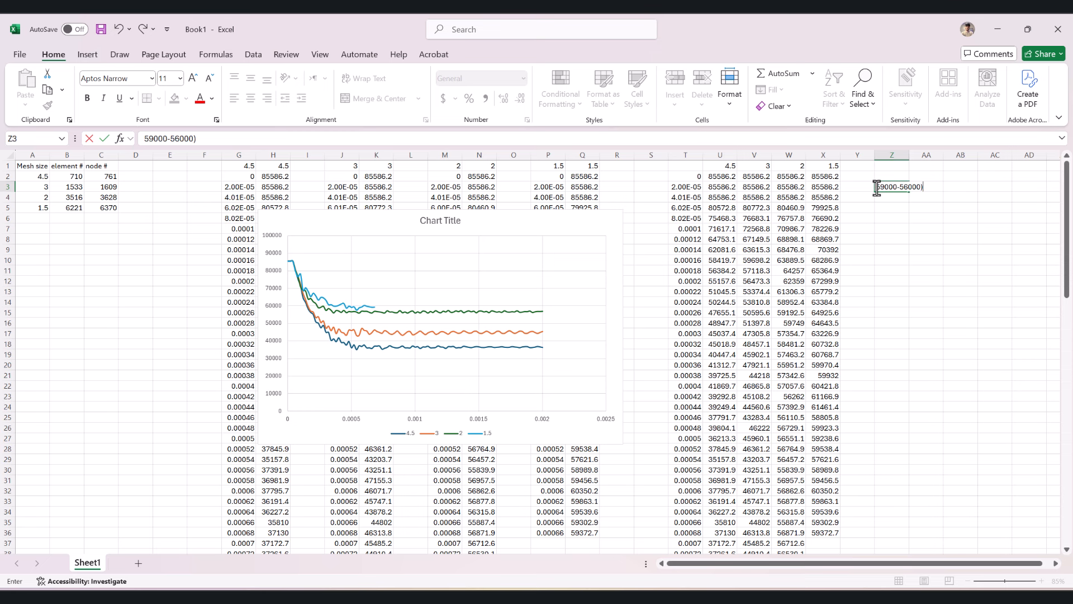
text(/59000))
key(Home)
text((()
key(End)
text(*100)
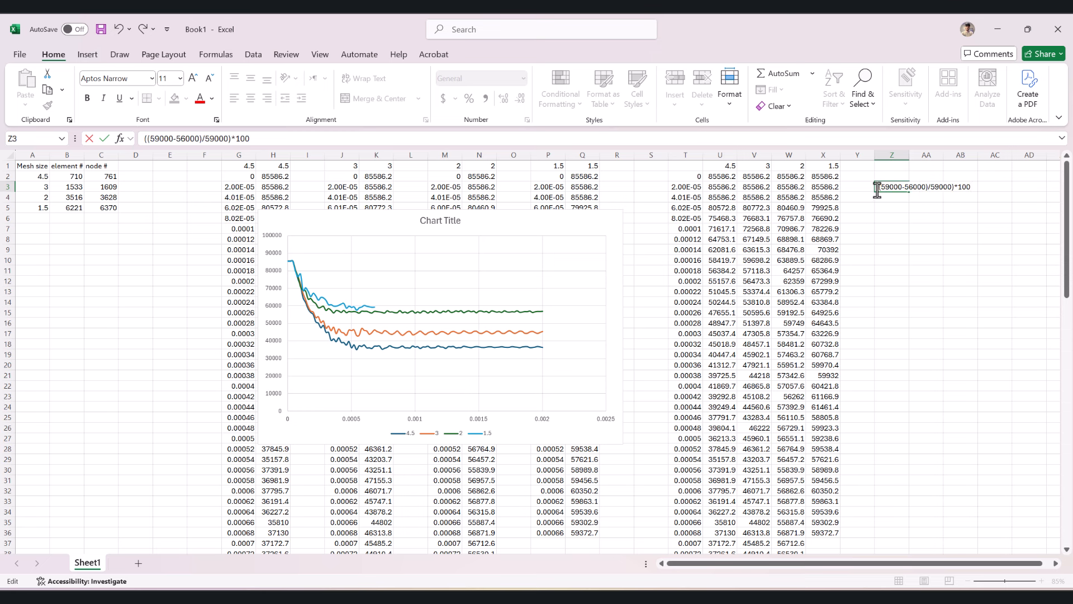
click(415, 317)
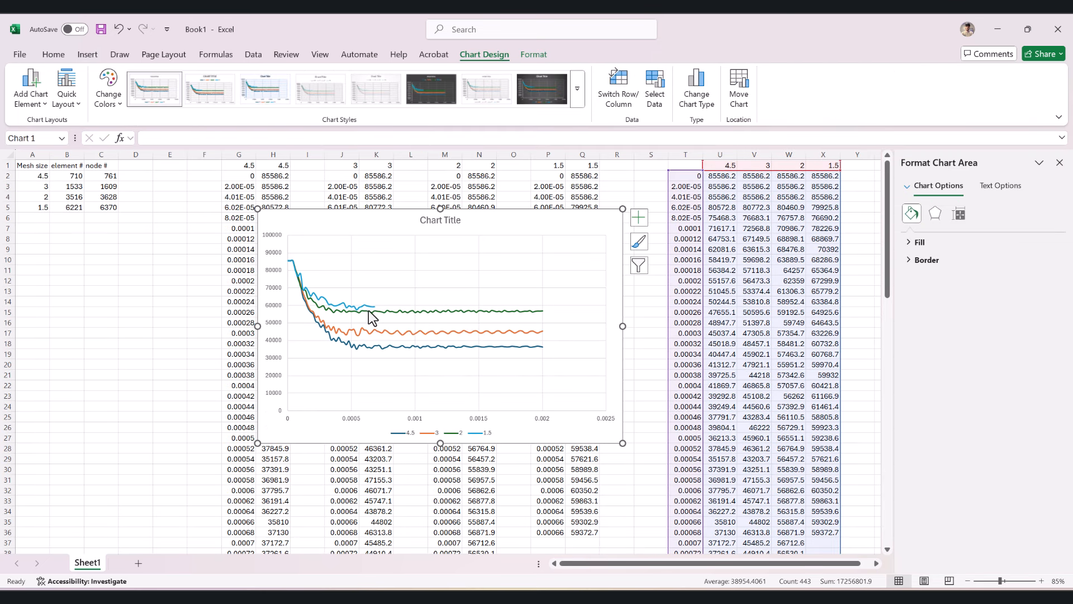
mouse_move(374, 347)
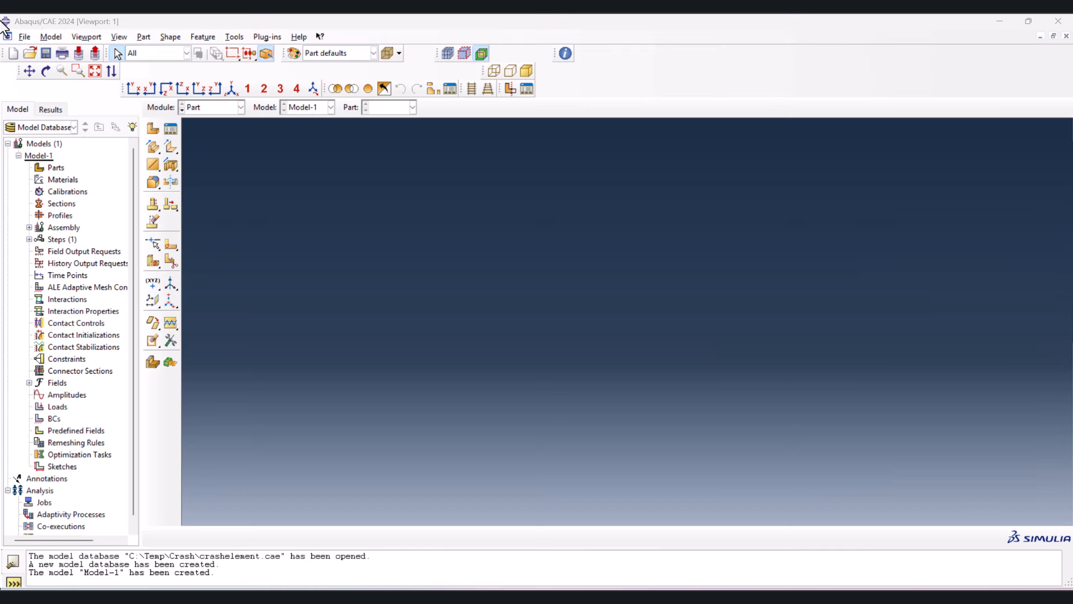
- Open the model database crashelement.cae from the Crash folder in Abaqus/CAE and dismiss the journal file notice
click(25, 37)
click(46, 65)
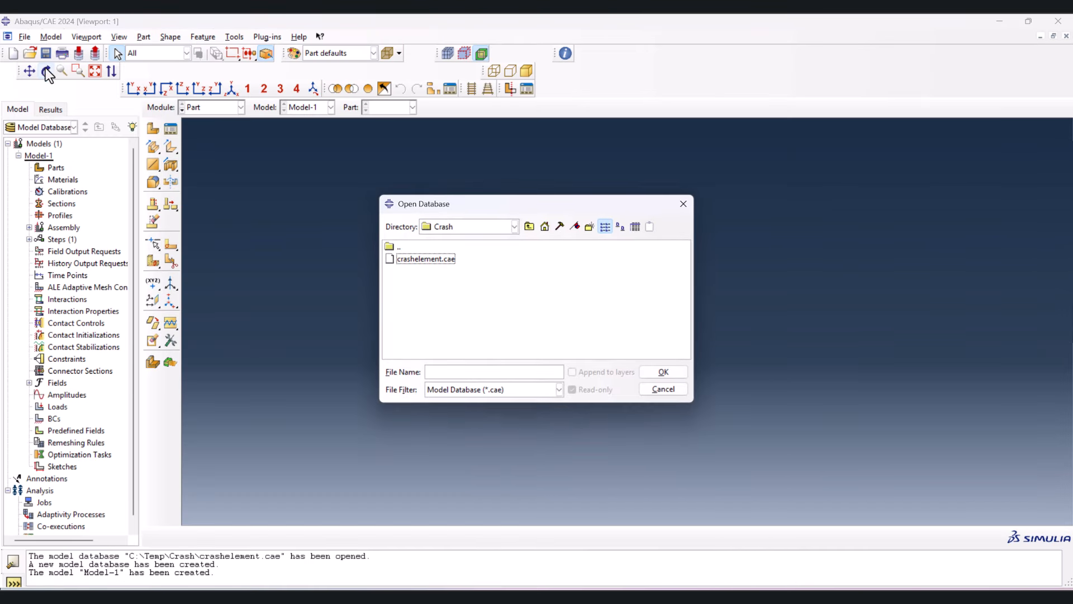
double_click(426, 259)
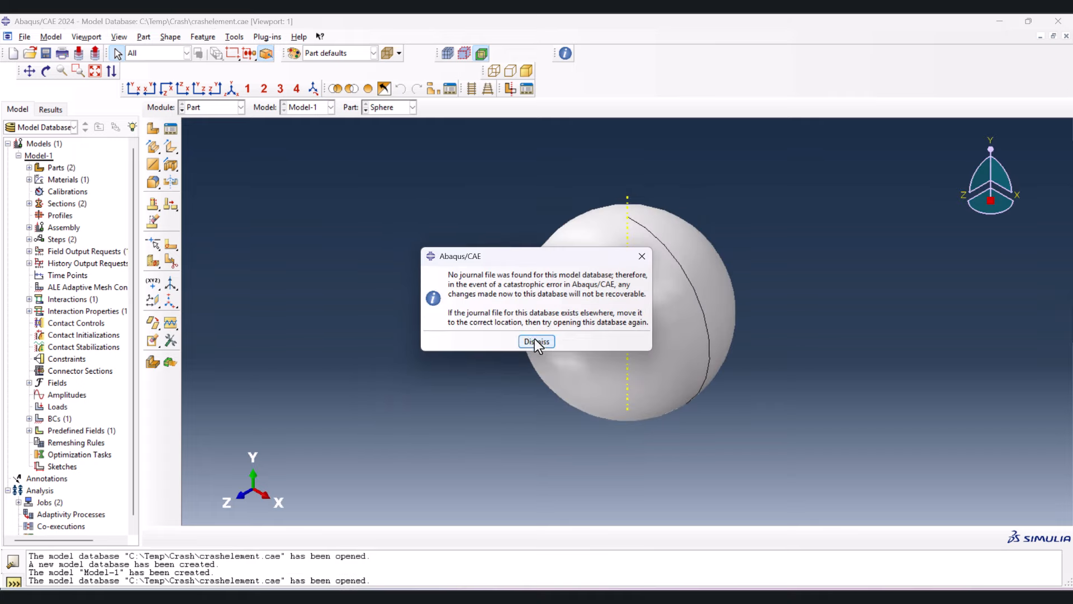
click(536, 342)
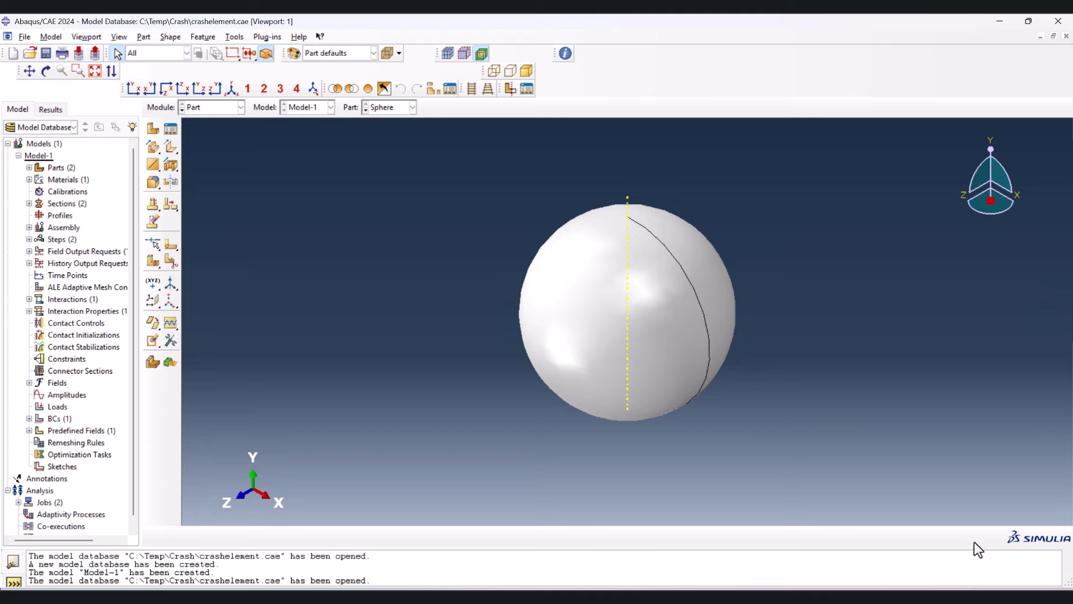
- Set the work directory to C:\Temp\Crash, copying the path from the folder in File Explorer
click(25, 37)
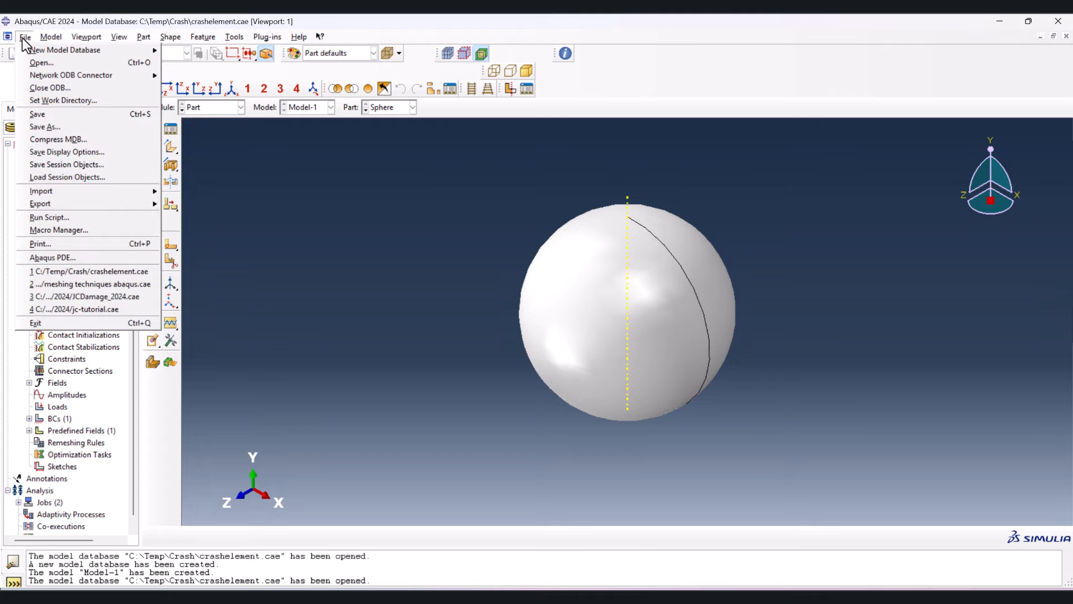
click(63, 100)
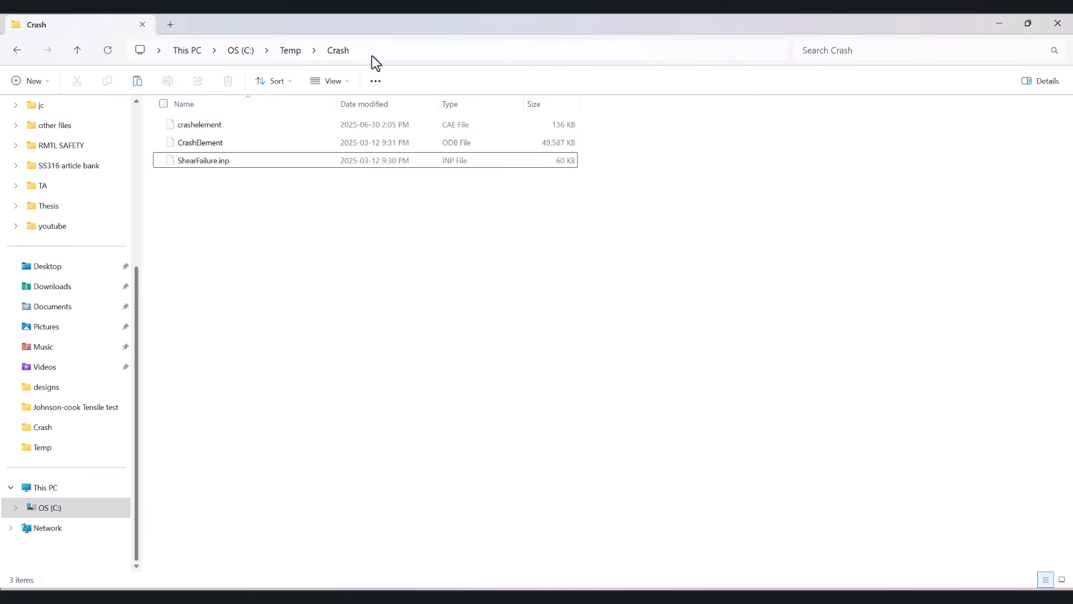
click(371, 53)
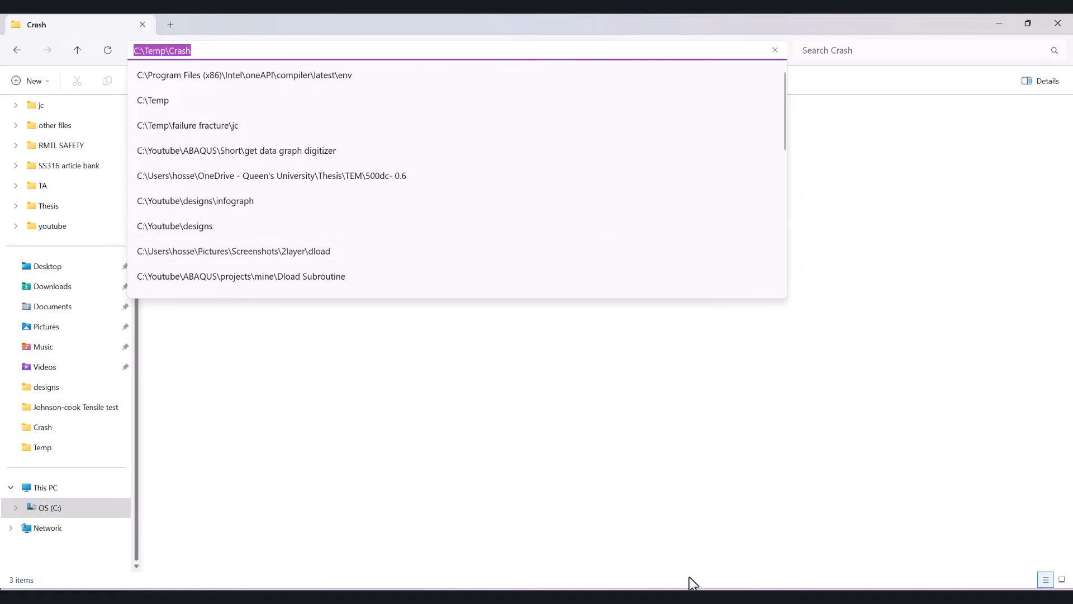
key(ctrl+c)
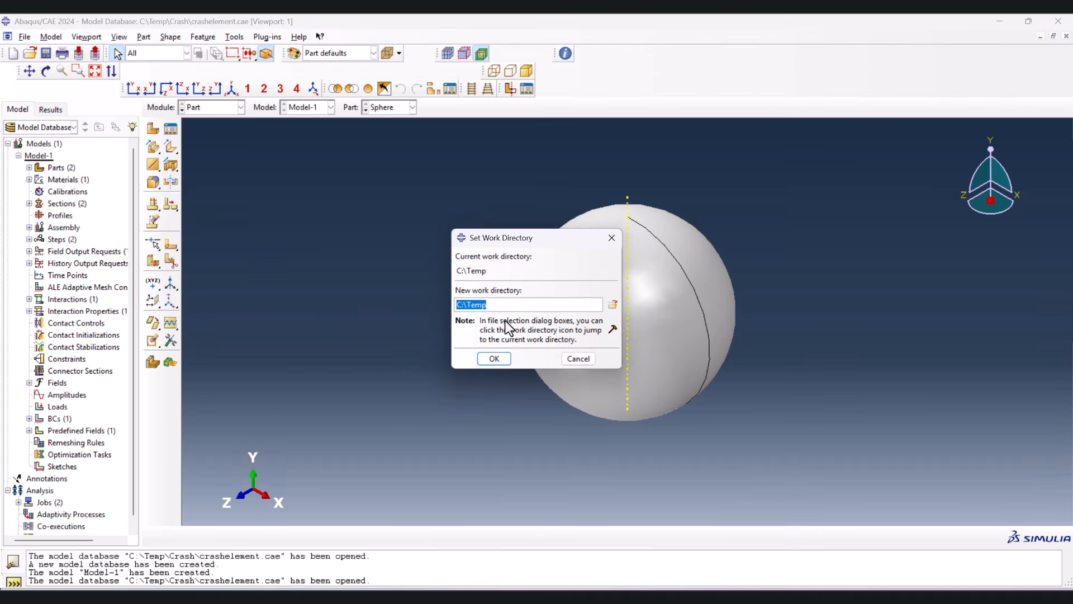
key(ctrl+v)
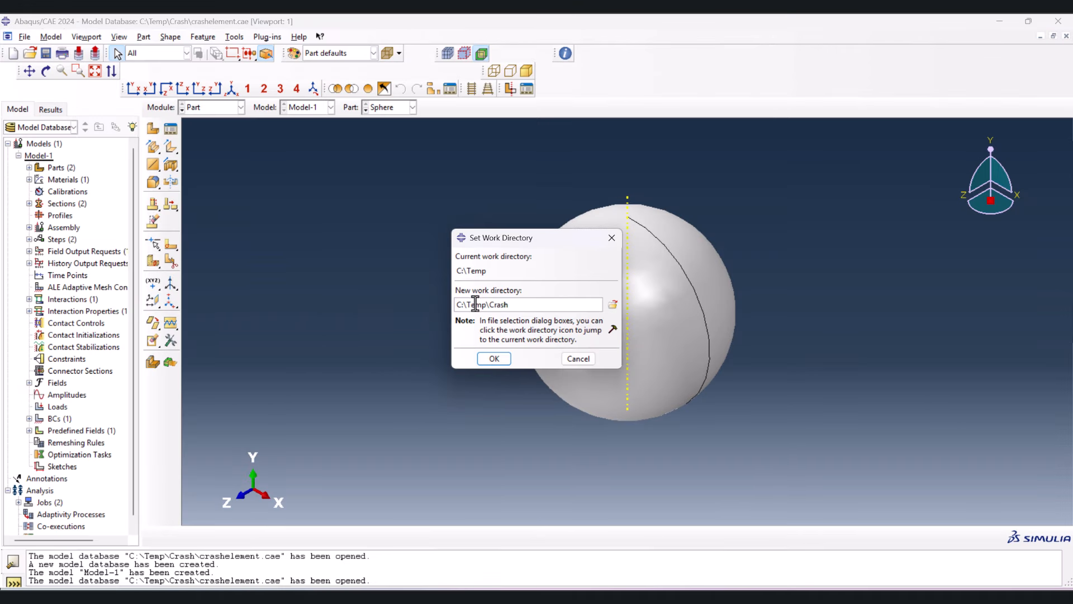
click(502, 357)
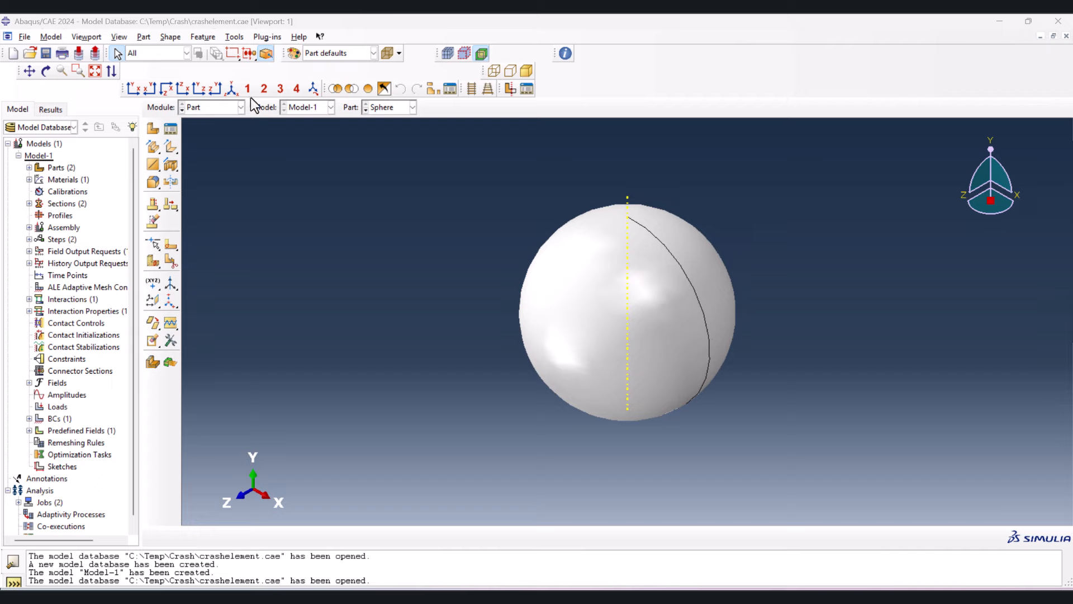
- Switch to the Assembly module and examine the plate and sphere instances
click(200, 108)
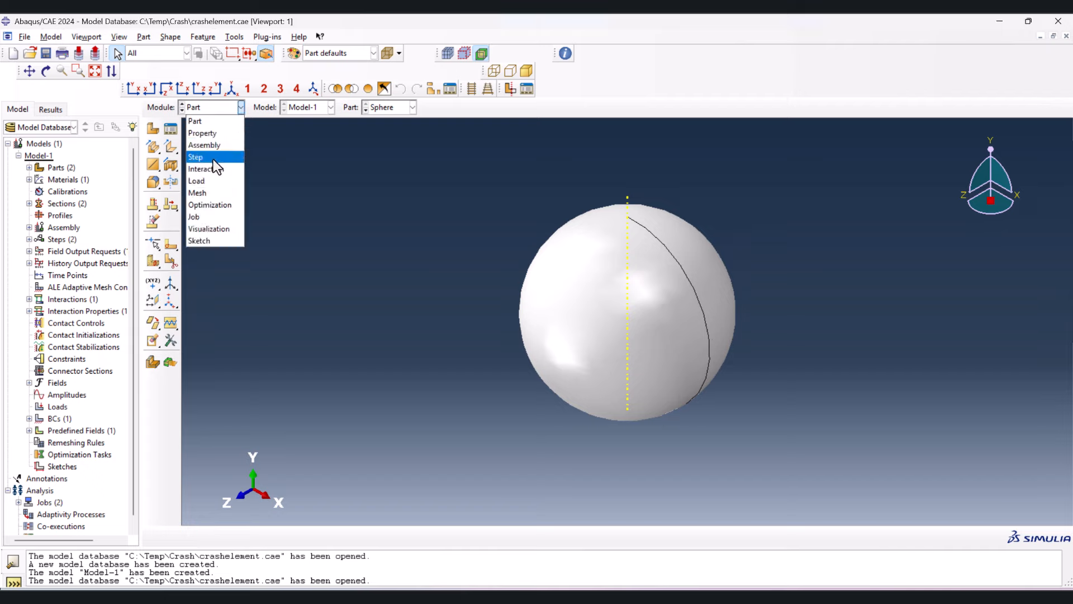
click(210, 147)
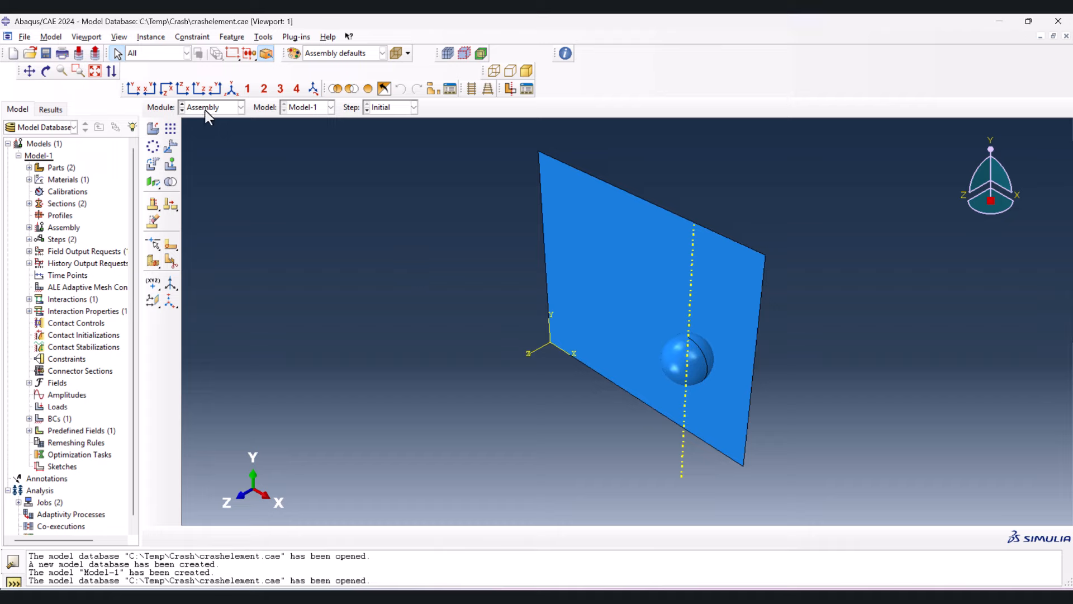
click(669, 354)
click(618, 293)
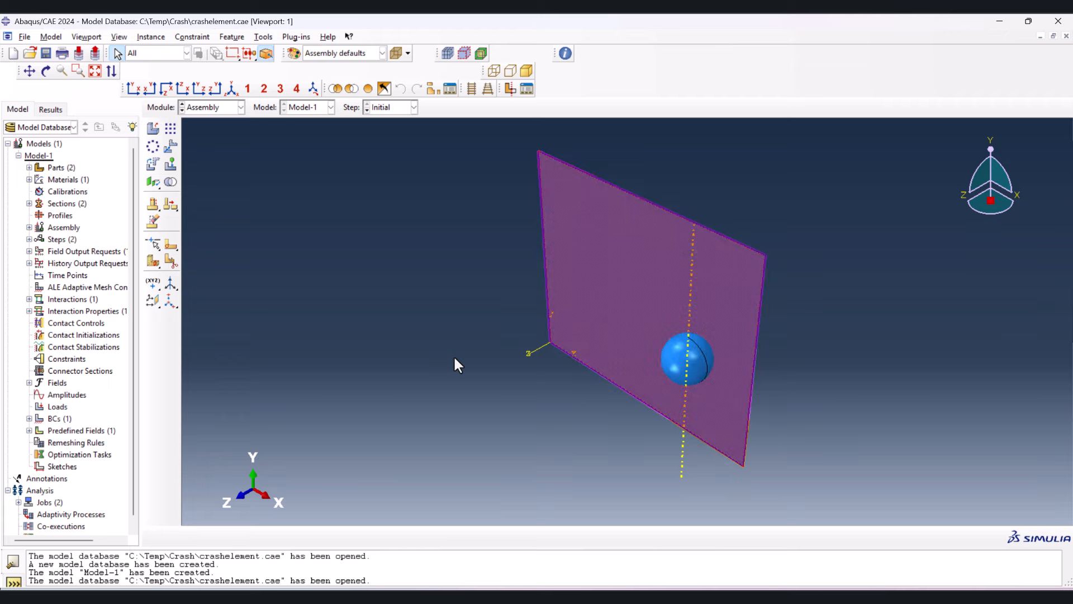
click(454, 358)
- Open the results of the CrashElement job and plot the Mises stress contours on the deformed shape
click(222, 112)
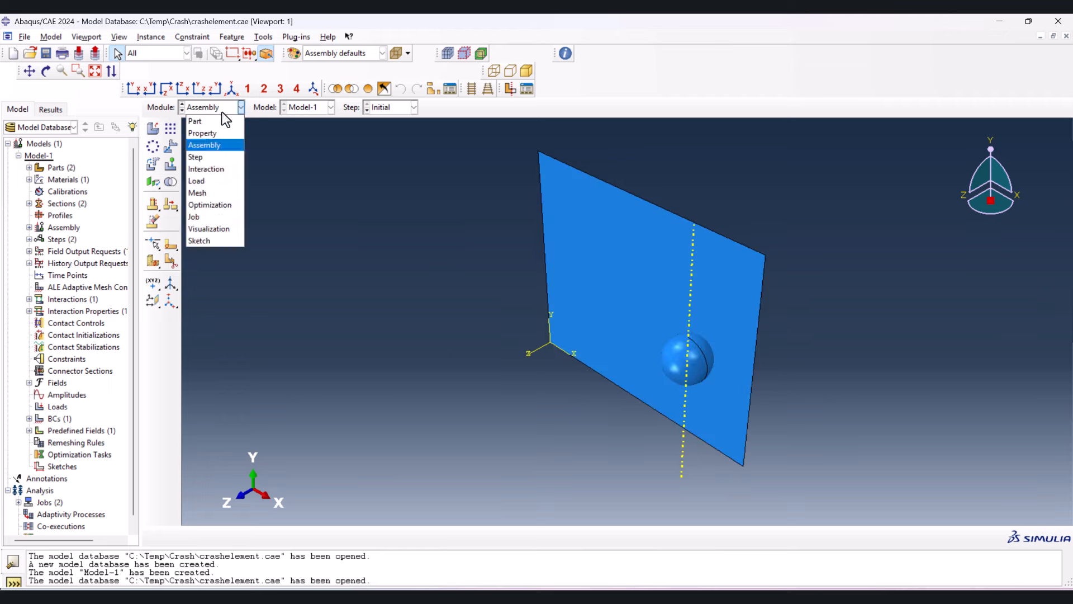
click(210, 216)
click(175, 131)
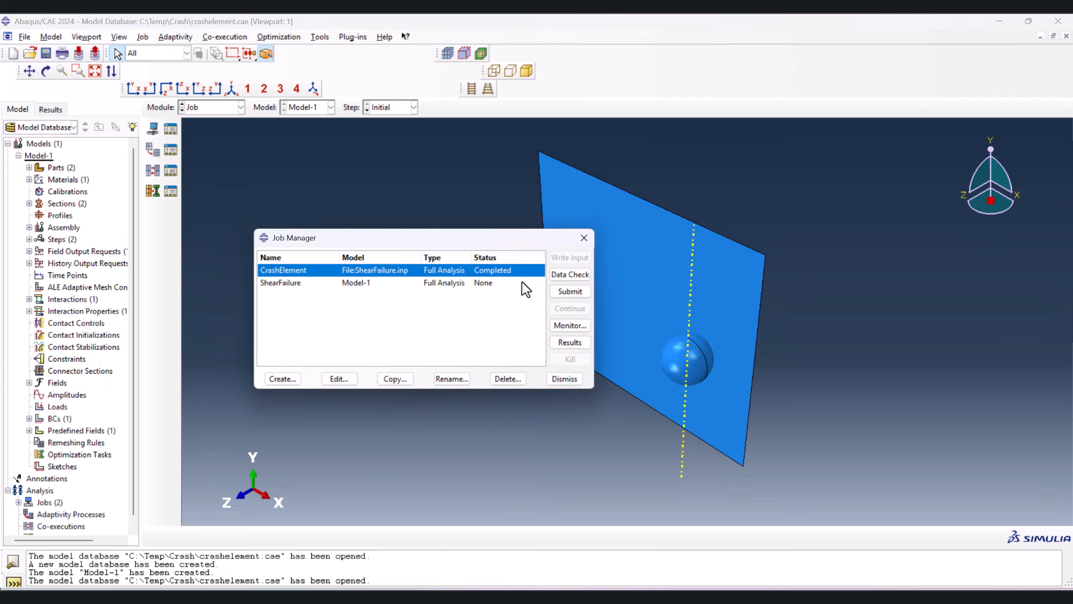
click(570, 342)
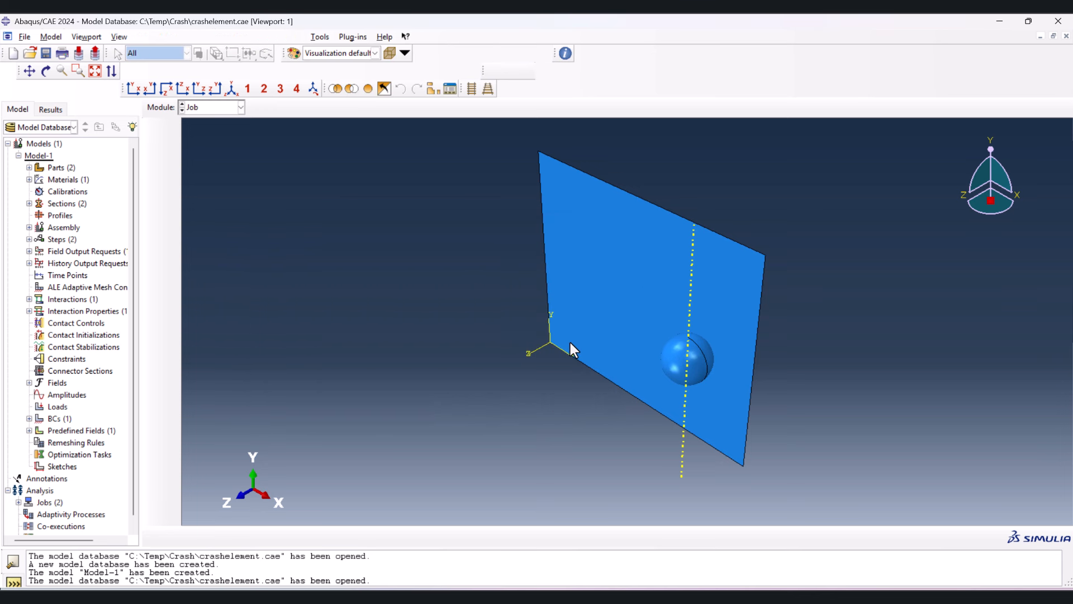
click(153, 188)
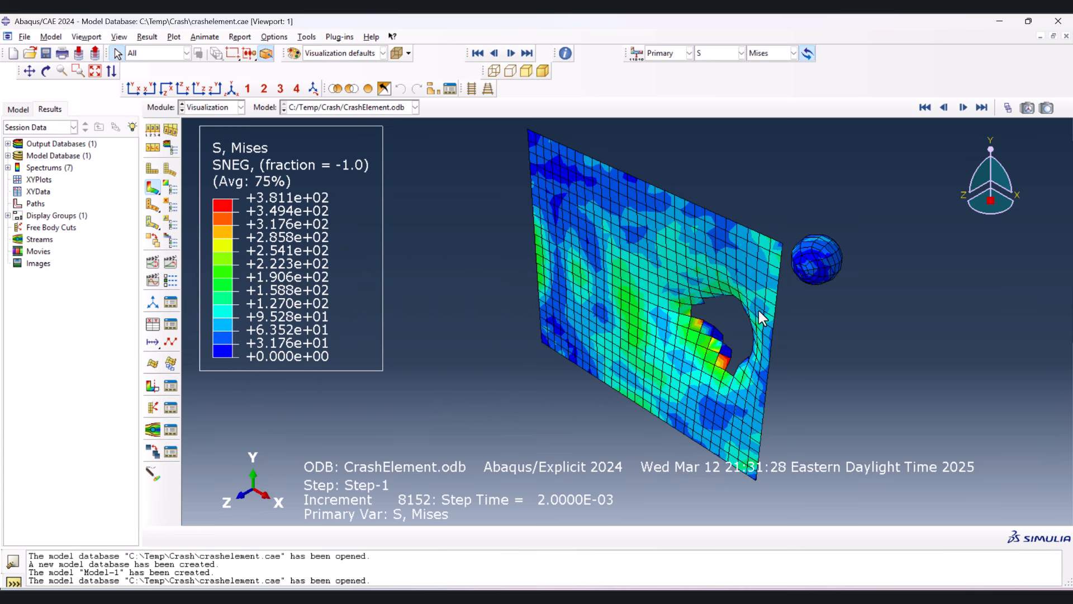
- Scrub through the Step-1 result frames to examine the sphere's impact with the plate
click(1008, 107)
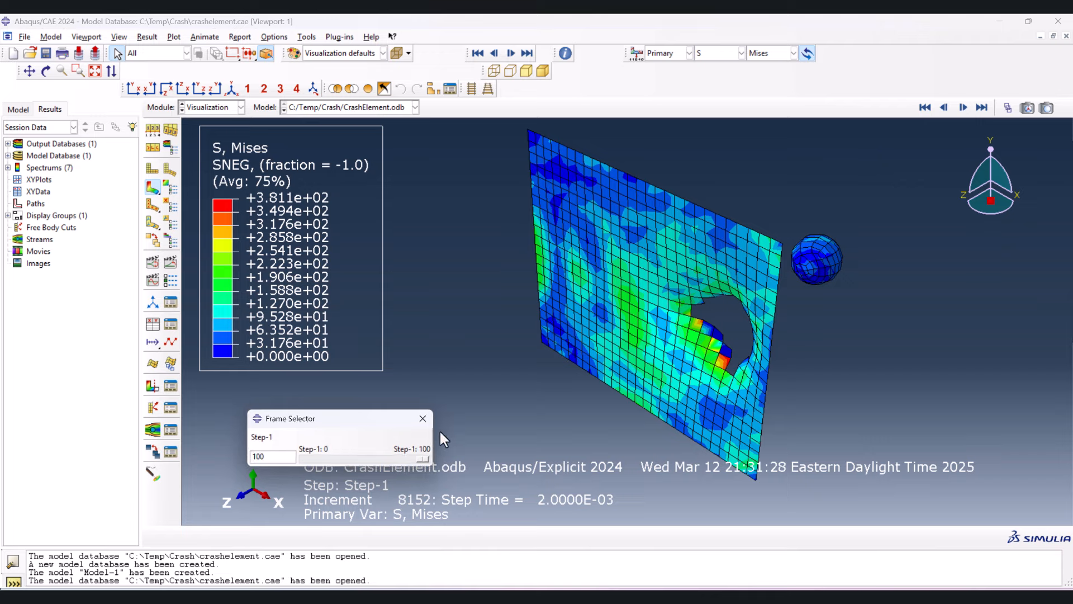
drag(421, 457, 347, 459)
drag(346, 459, 358, 458)
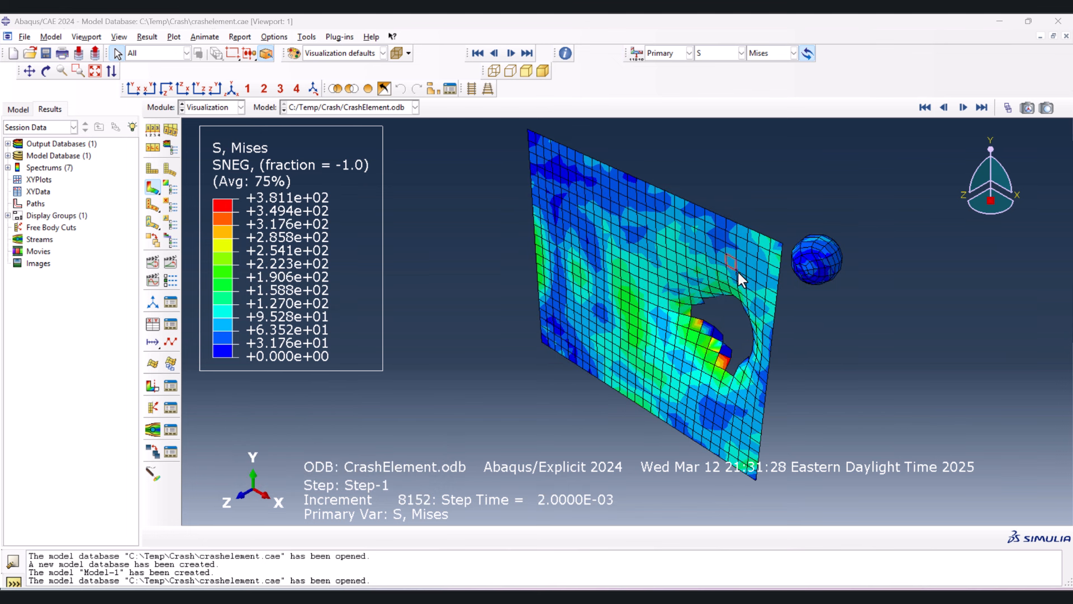
- In the Mesh module, query the mesh of the entire assembly for its total numbers of nodes and elements
click(215, 107)
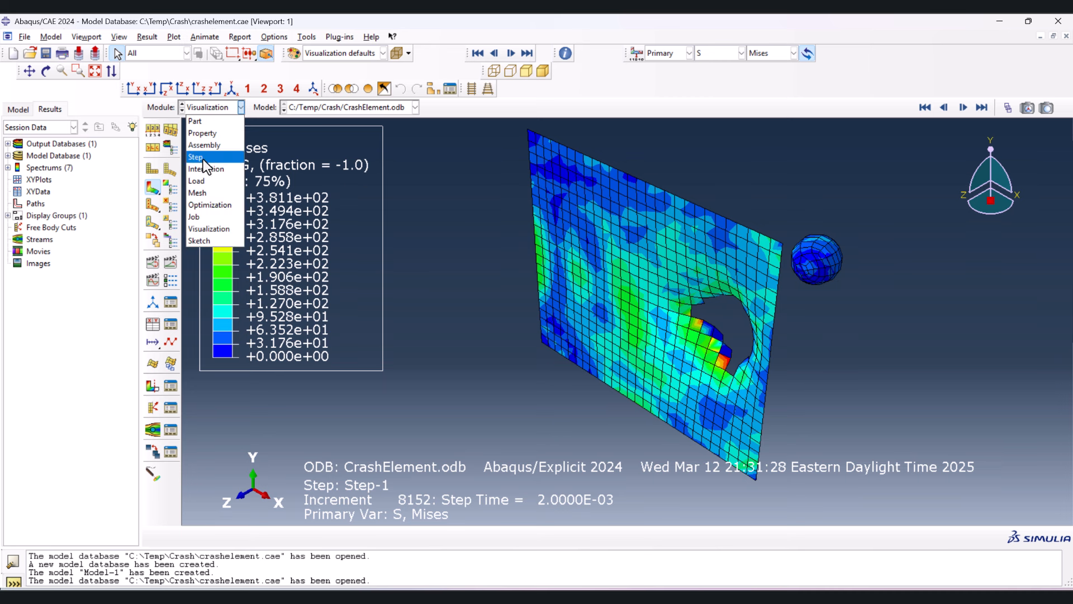
click(199, 193)
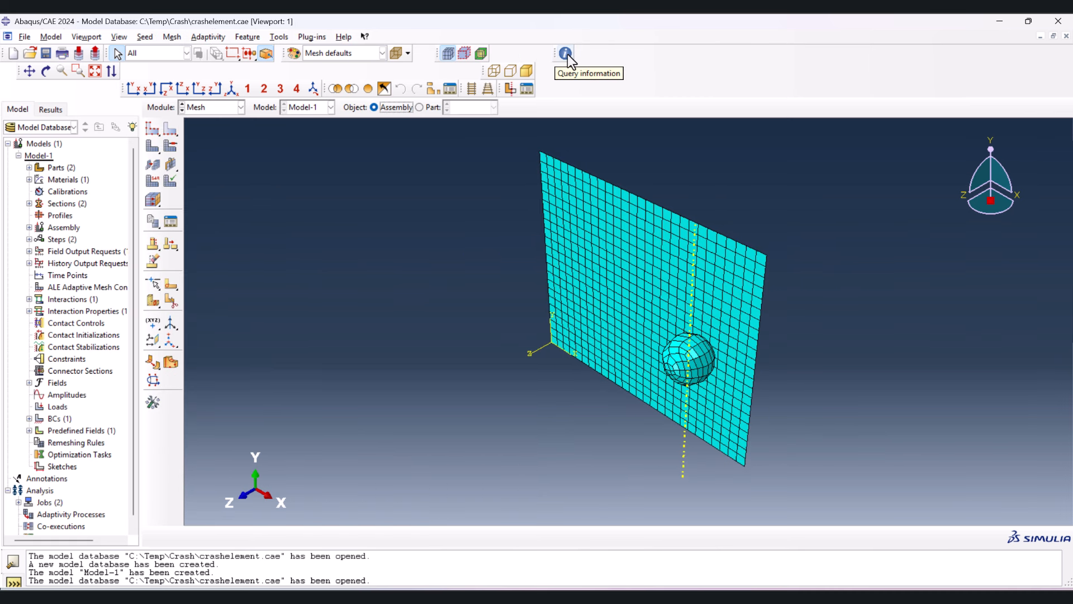
click(280, 37)
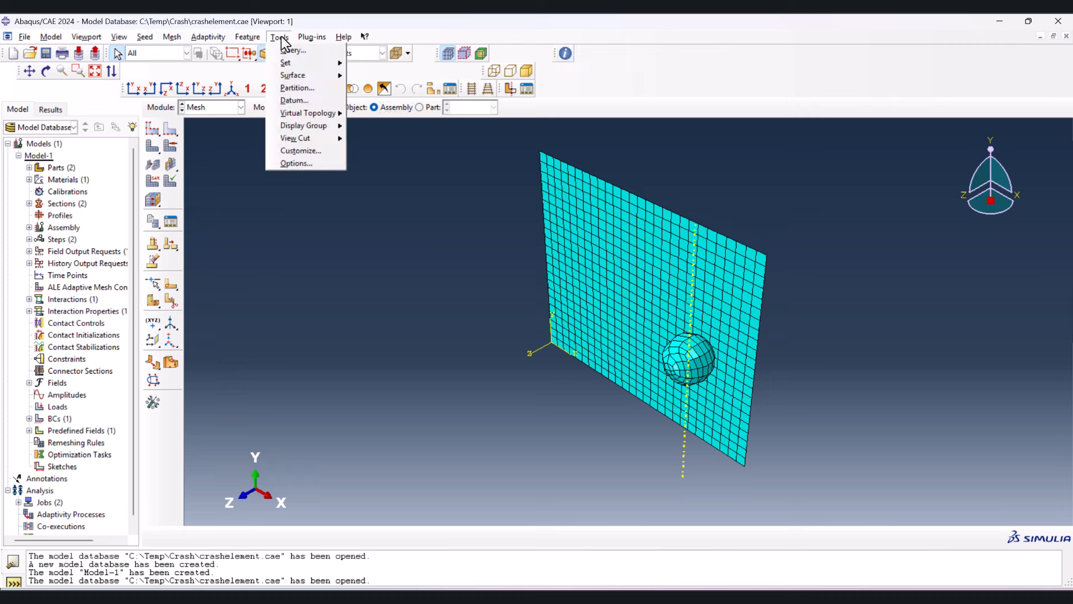
click(292, 51)
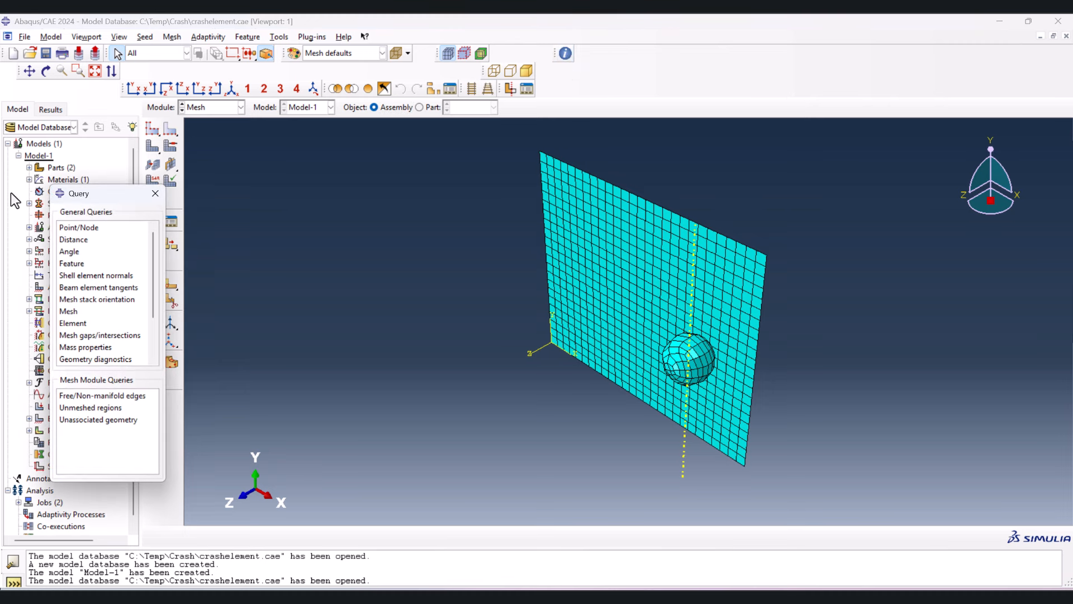
drag(88, 196, 129, 123)
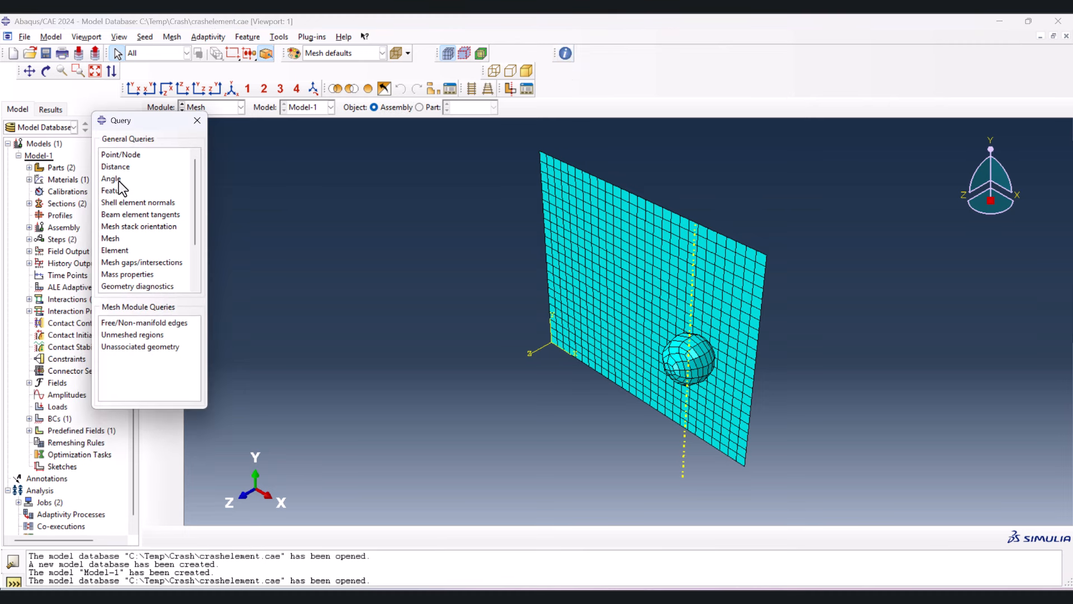
click(111, 238)
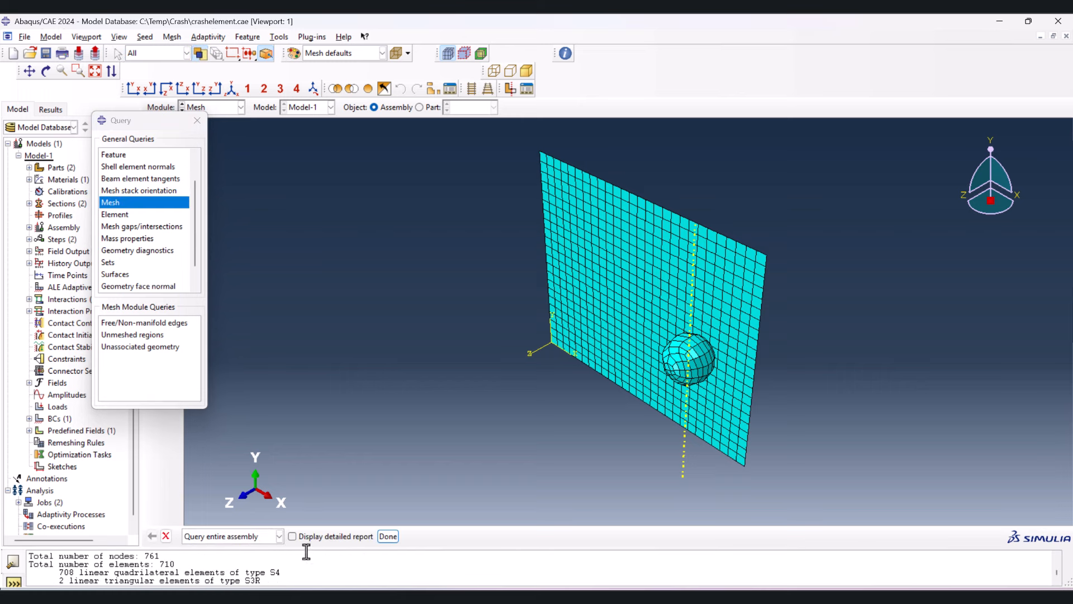
double_click(149, 556)
double_click(167, 564)
key(ctrl+c)
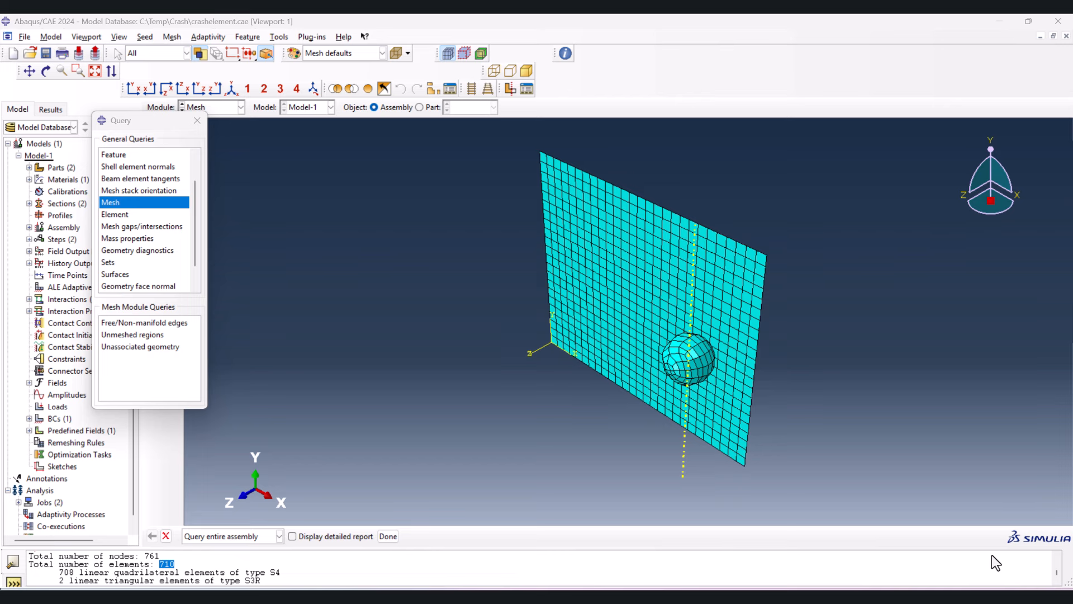
- Launch Excel and create a blank workbook
key(super)
text(ex)
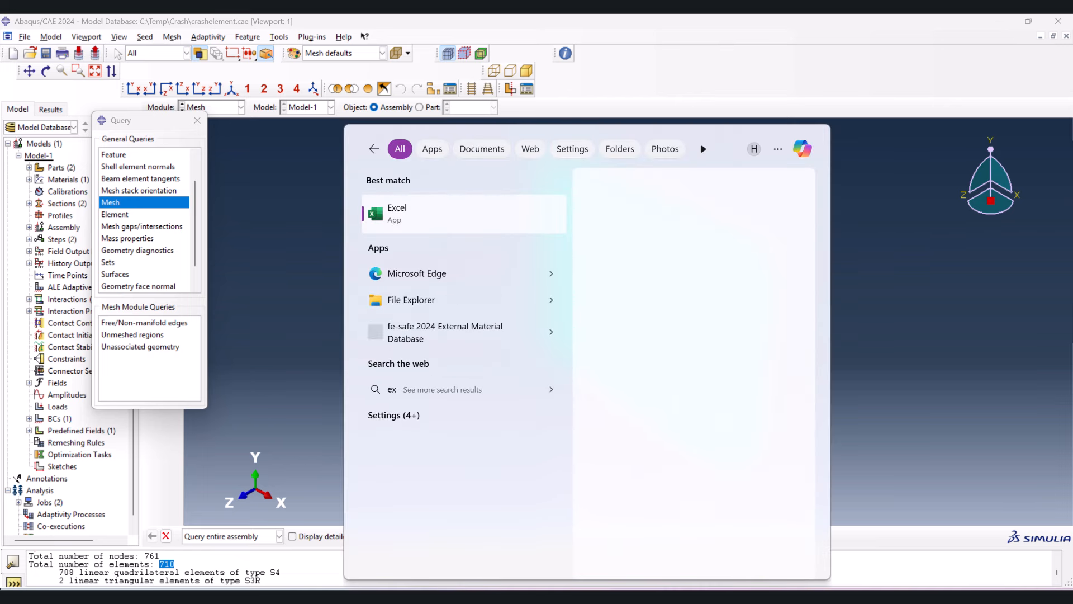
click(412, 216)
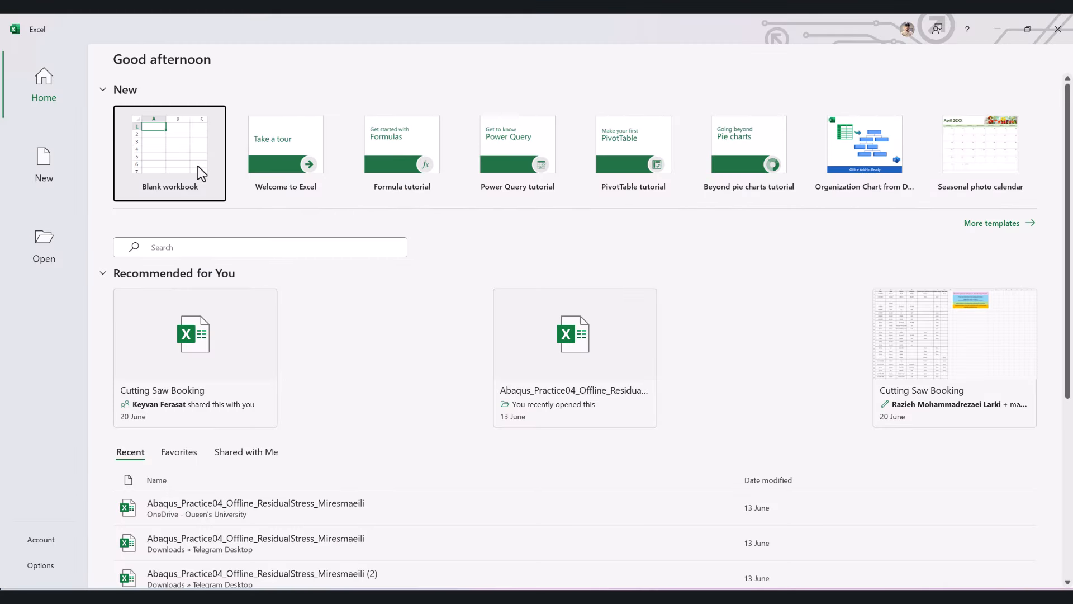
click(197, 166)
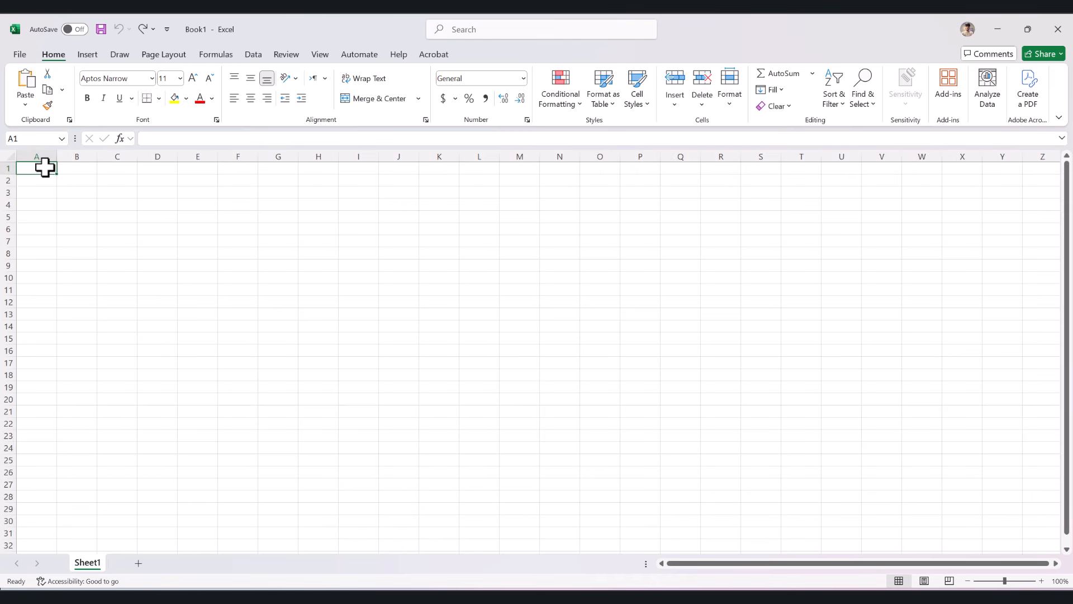
- Enter the column headers "Mesh size", "element #" and "node #" in cells A1 to C1
text(Mesh size)
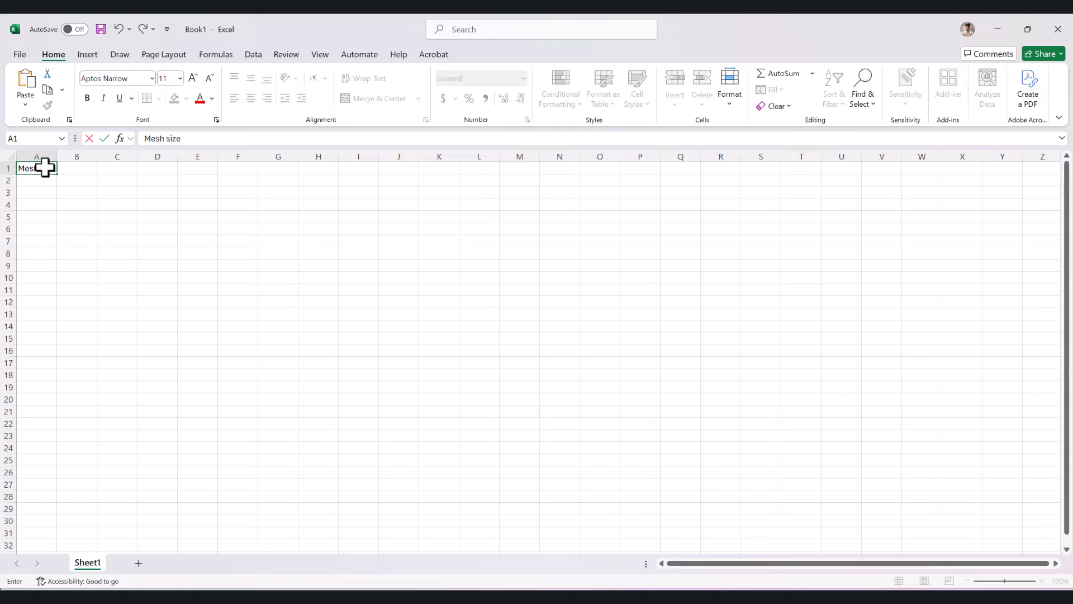
key(Tab)
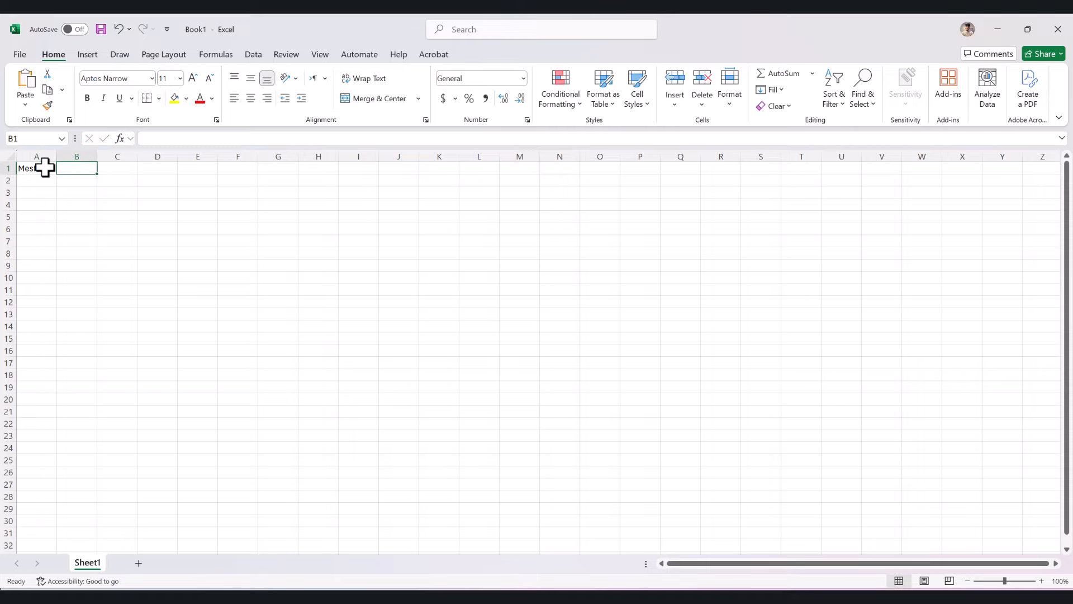
text(mesh)
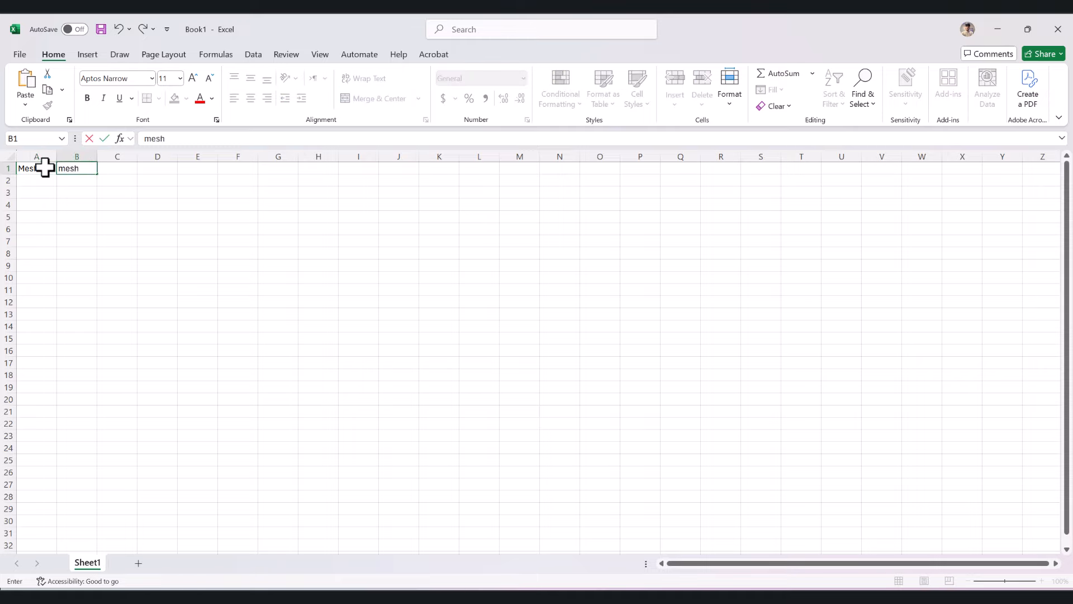
key(BackSpace)
key(BackSpace)
key(BackSpace)
key(BackSpace)
text(element)
key(Tab)
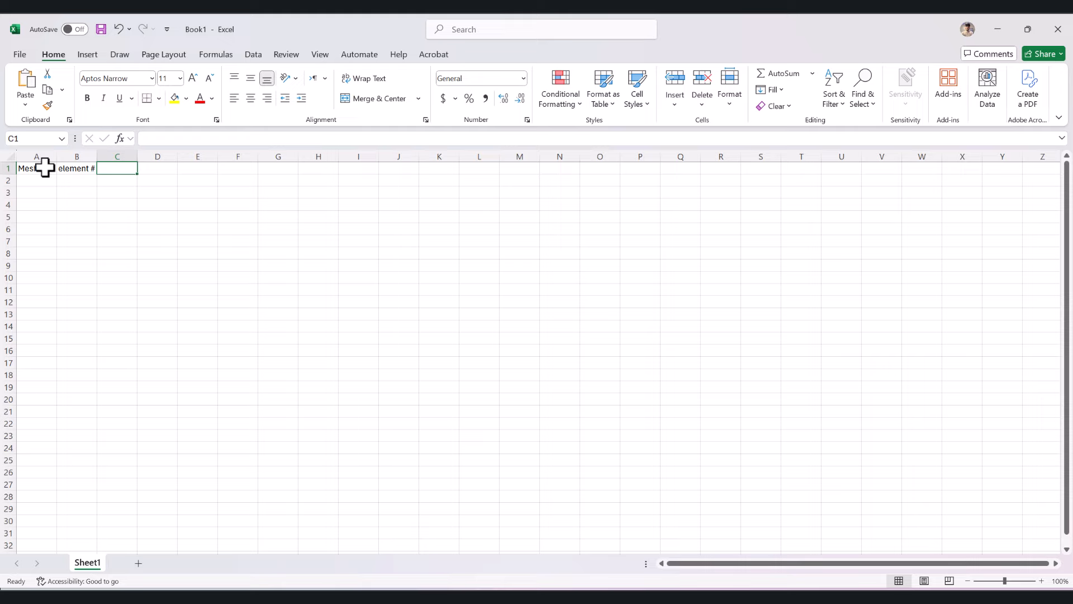
text(node)
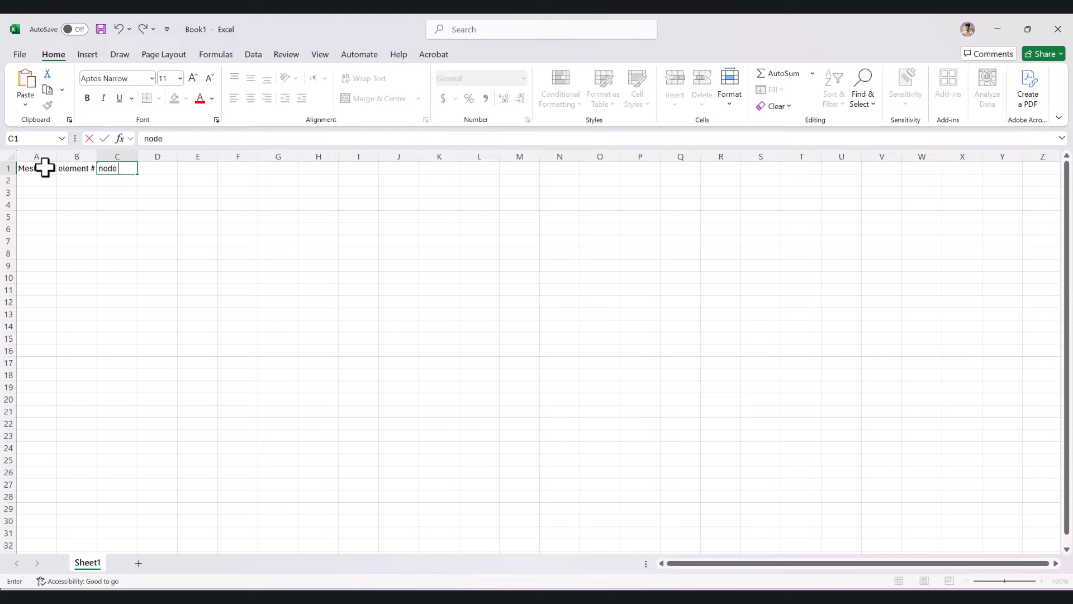
text( #)
- List the mesh sizes 4.5, 3, 2 and 1.5 in cells A2 to A5
click(40, 180)
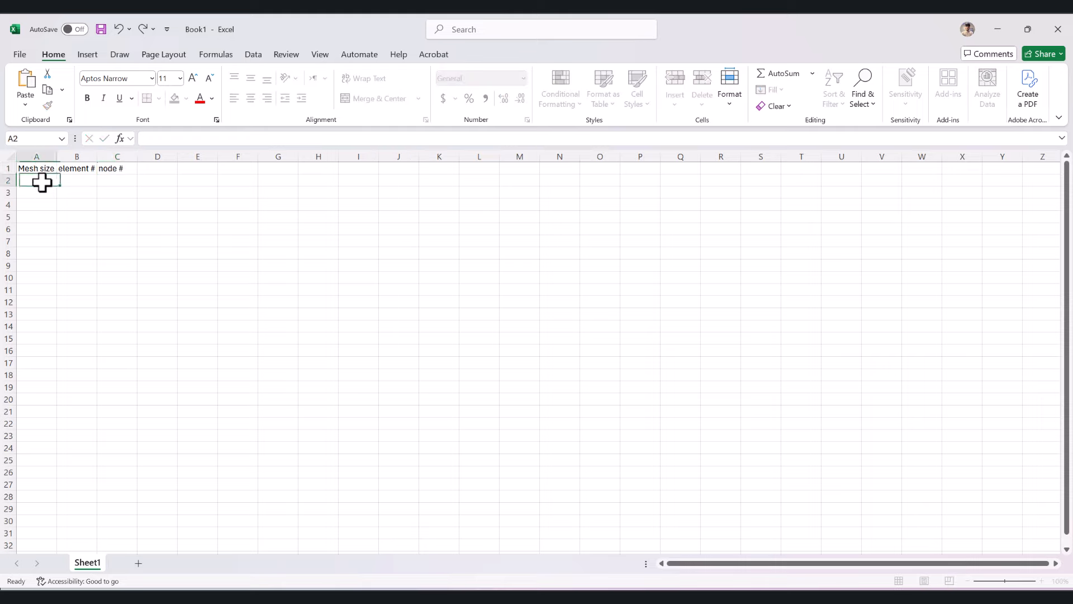
text(4.5)
key(Return)
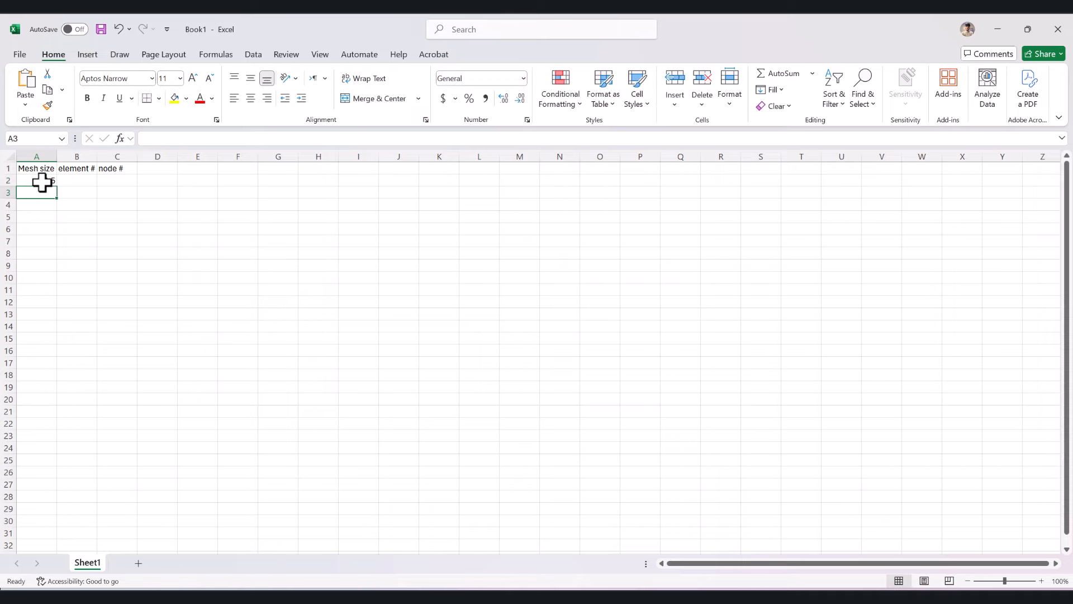
text(3)
key(Return)
text(2)
key(Return)
text(1.)
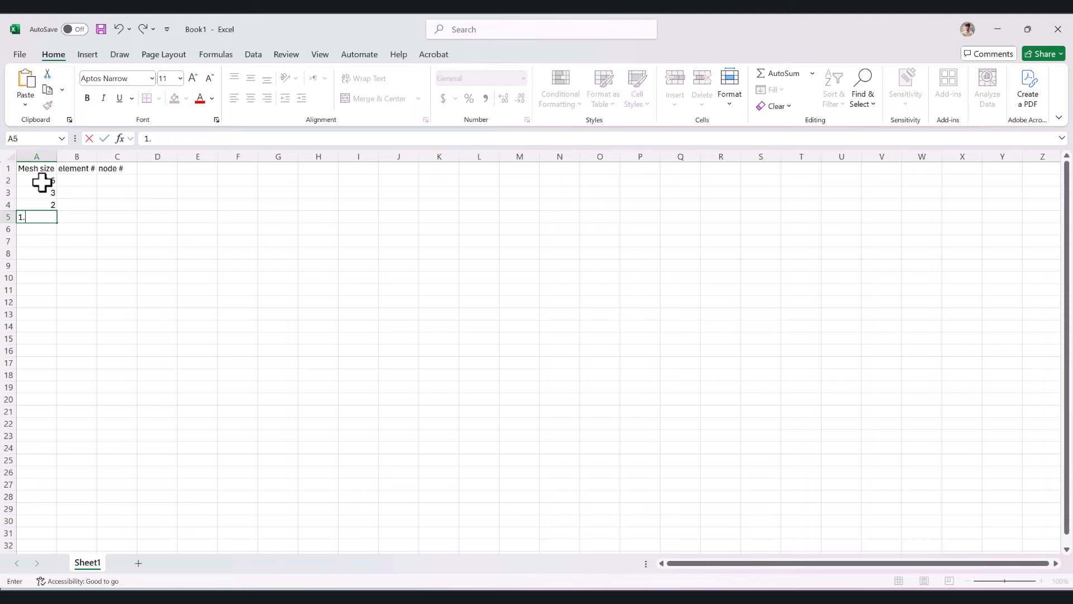
text(5)
- Copy the queried totals from Abaqus into the 4.5 mesh row: 761 nodes in C2 and 710 elements in B2
click(79, 179)
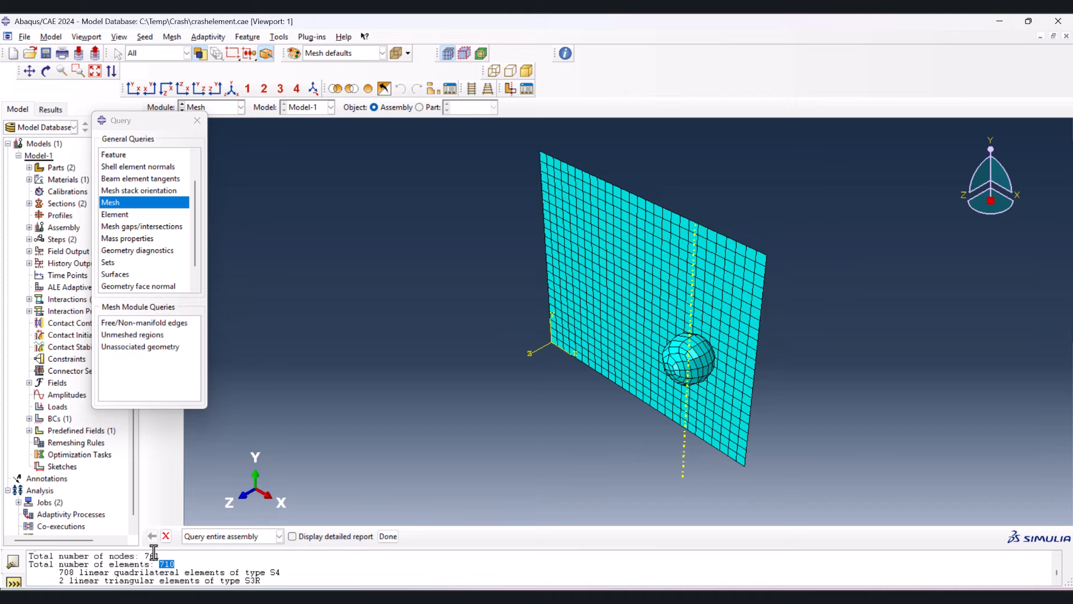
click(153, 552)
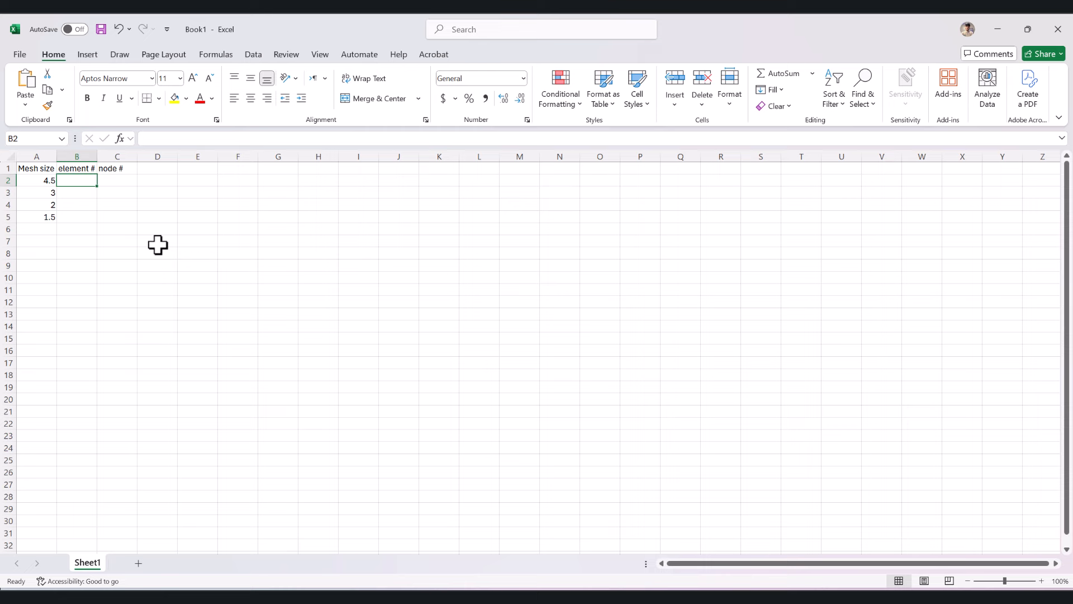
click(114, 182)
text(761)
click(87, 182)
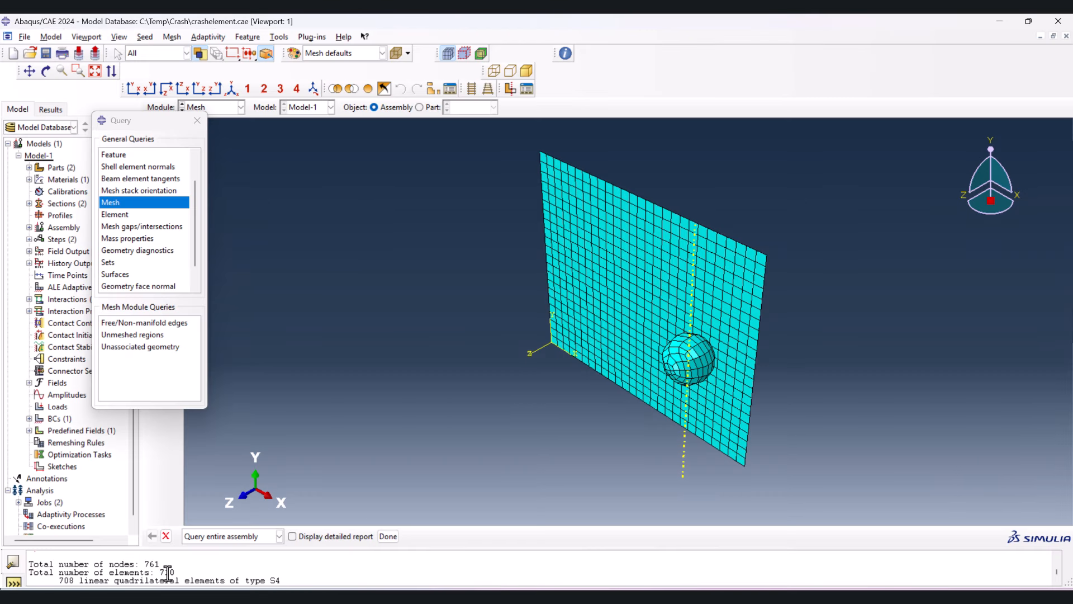
double_click(167, 571)
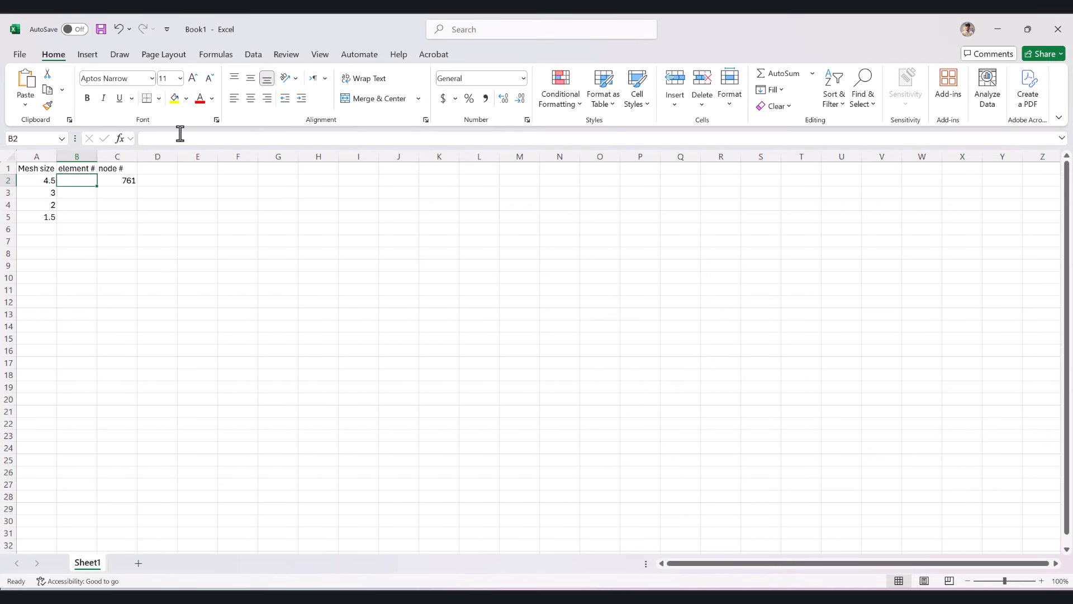
key(ctrl+v)
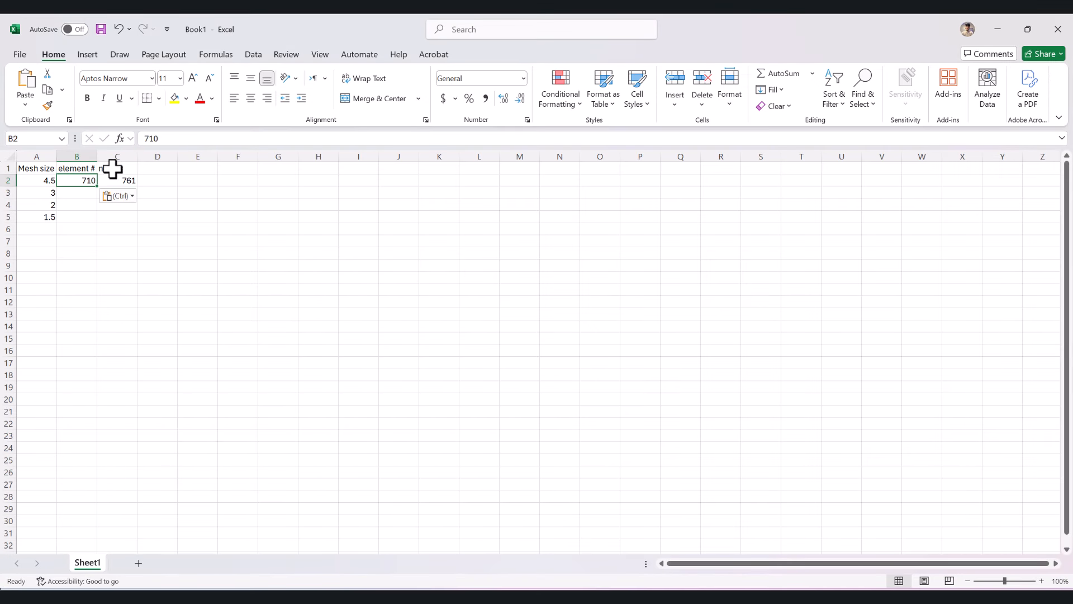
click(138, 184)
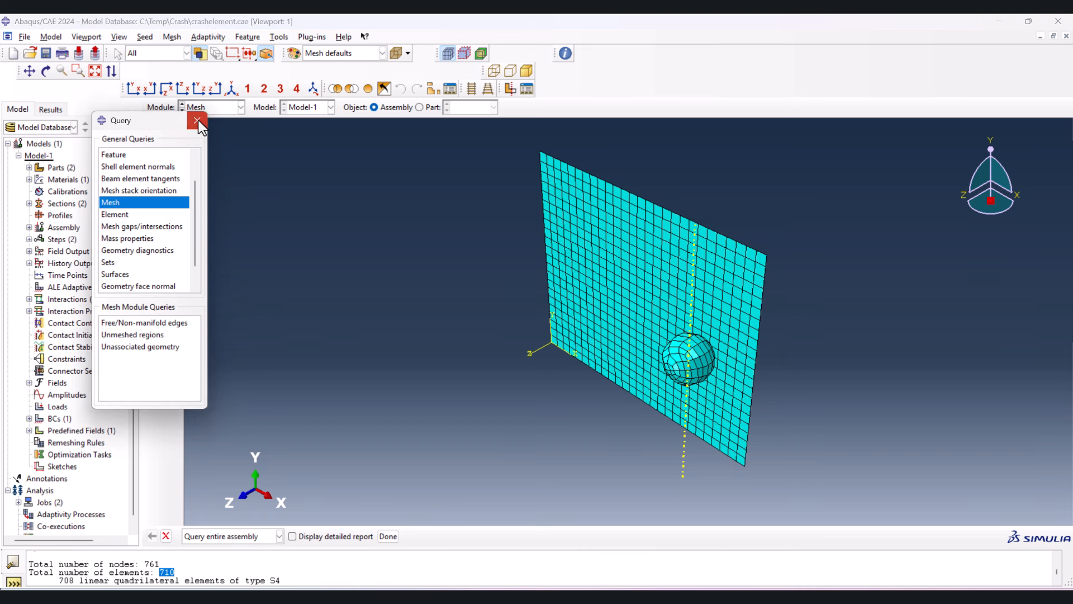
- Close the mesh query in Abaqus and open the CrashElement job's results from the Job module
click(197, 120)
click(213, 106)
click(207, 217)
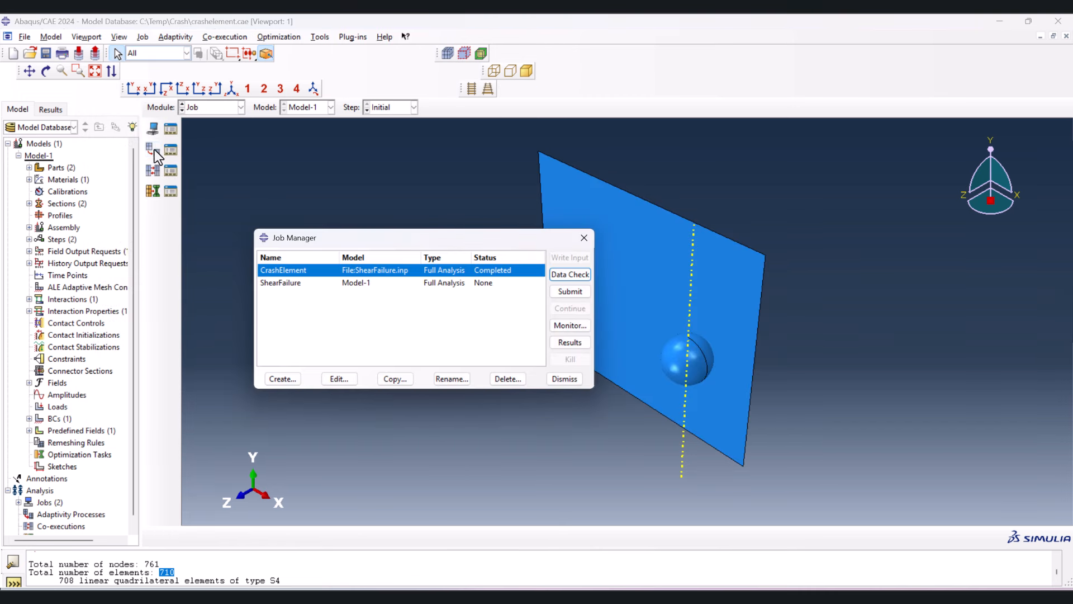
click(573, 343)
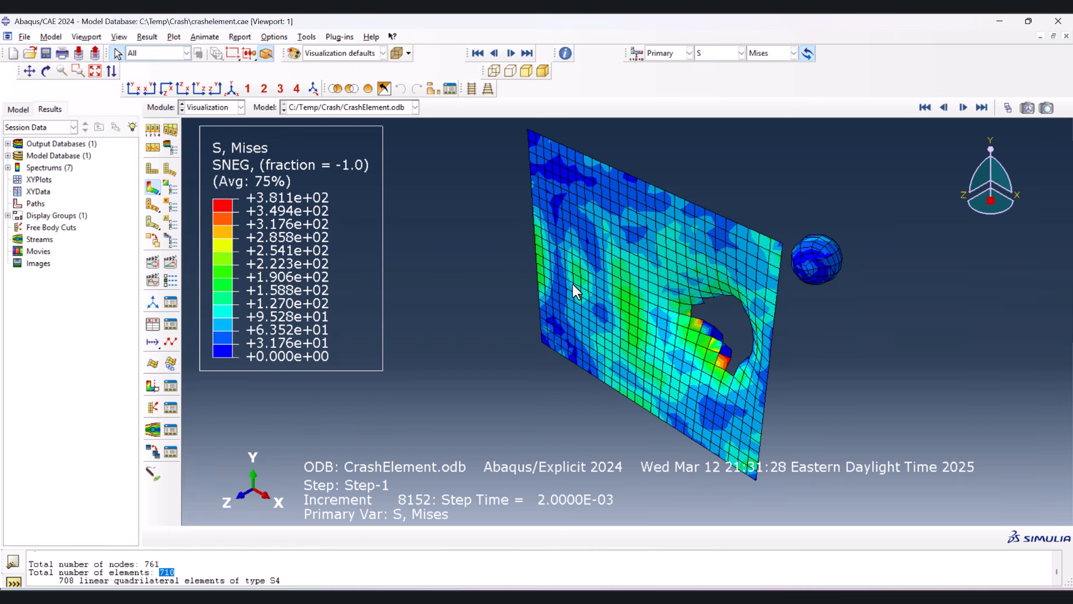
- Create XY data from ODB field output at the Unique Nodal position, with the spatial velocity magnitude as the variable
click(156, 324)
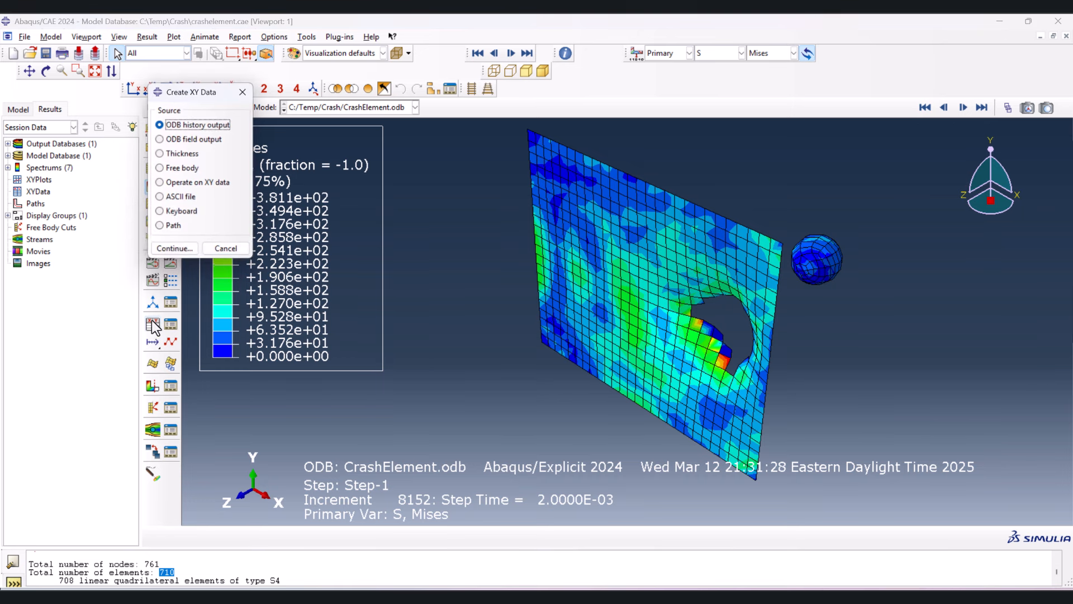
click(182, 140)
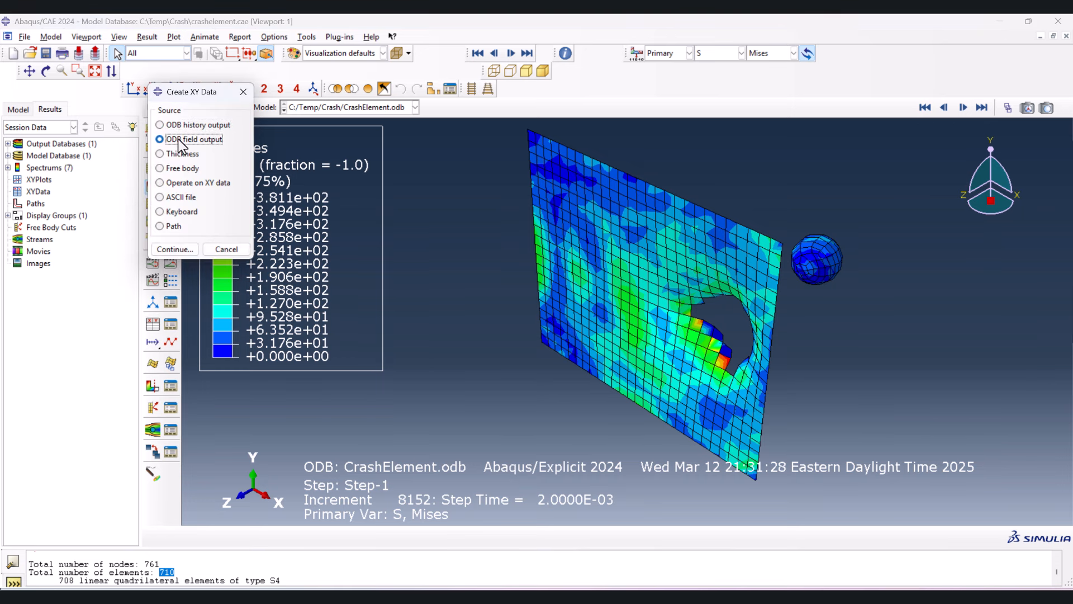
click(175, 250)
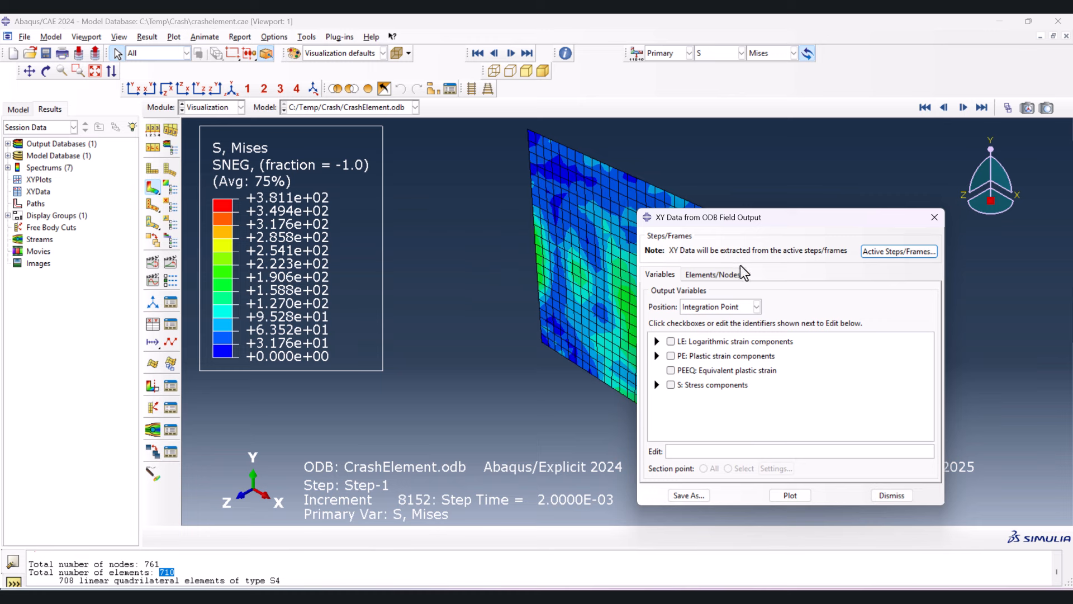
click(723, 307)
click(721, 356)
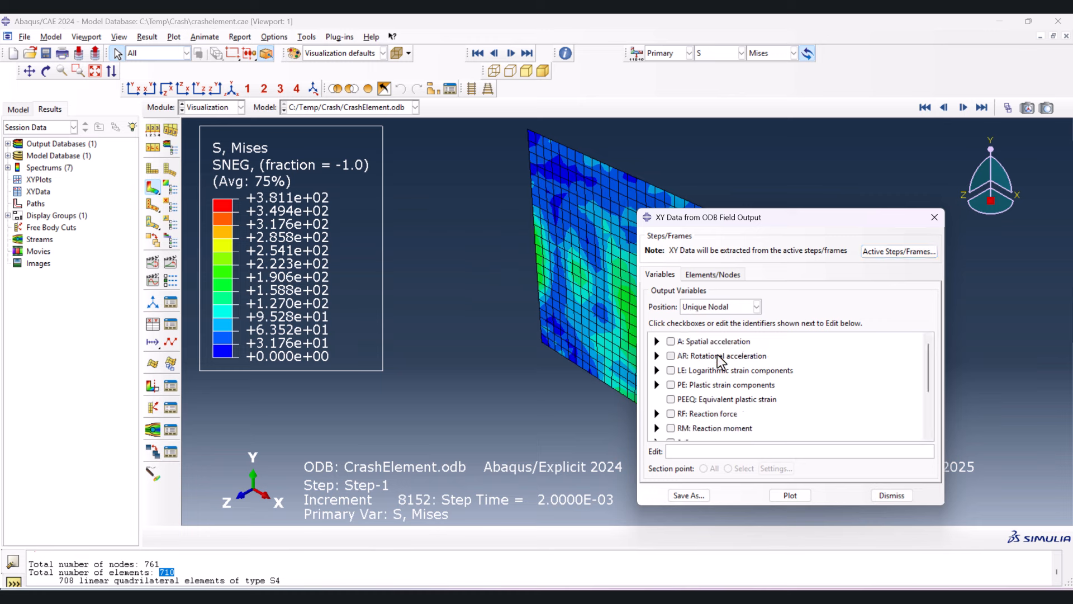
scroll(701, 379, down, 3)
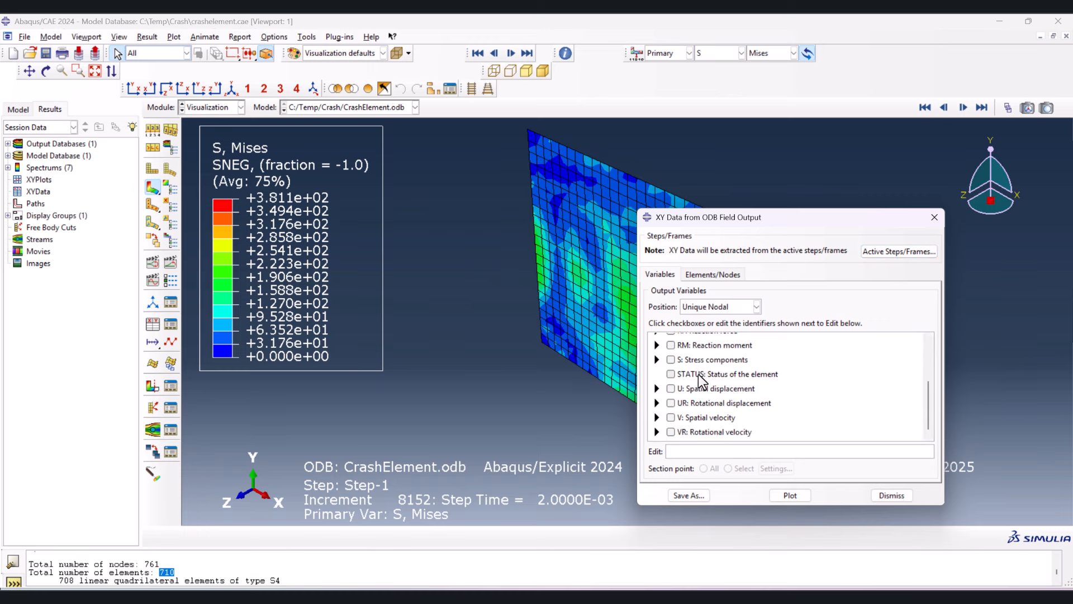
click(656, 417)
scroll(670, 420, down, 2)
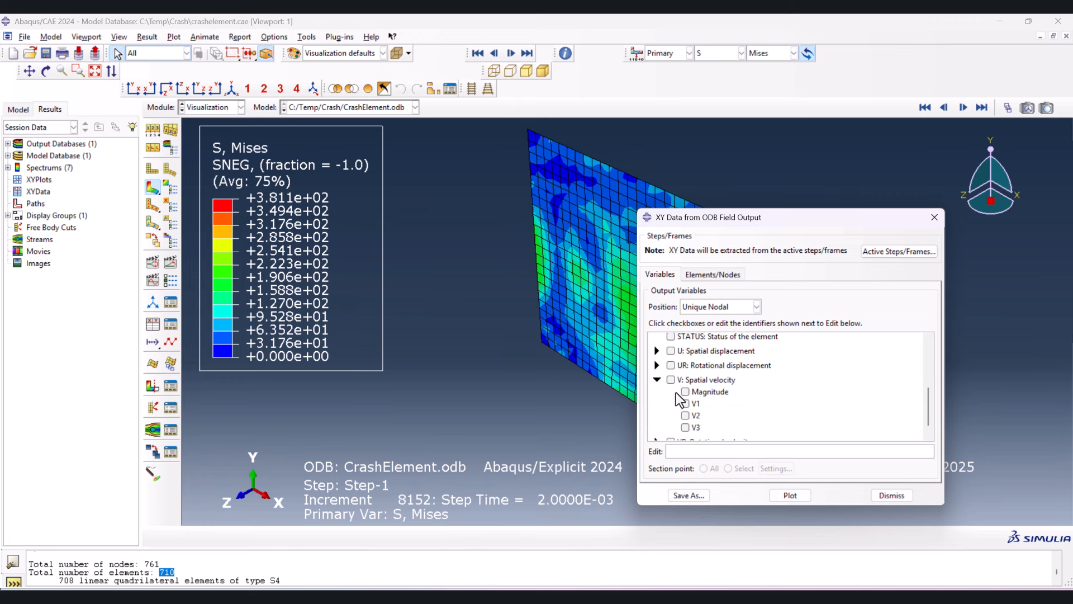
click(492, 365)
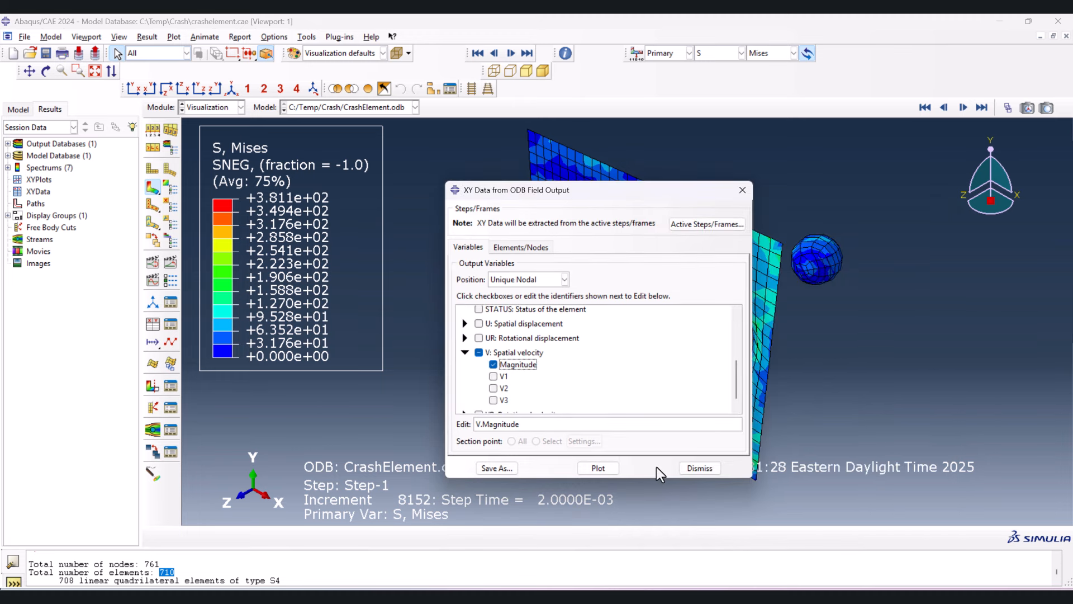
- Pick one node on the sphere in the viewport, plot its velocity magnitude over time, and close the XY data dialog
click(539, 246)
drag(572, 193, 430, 163)
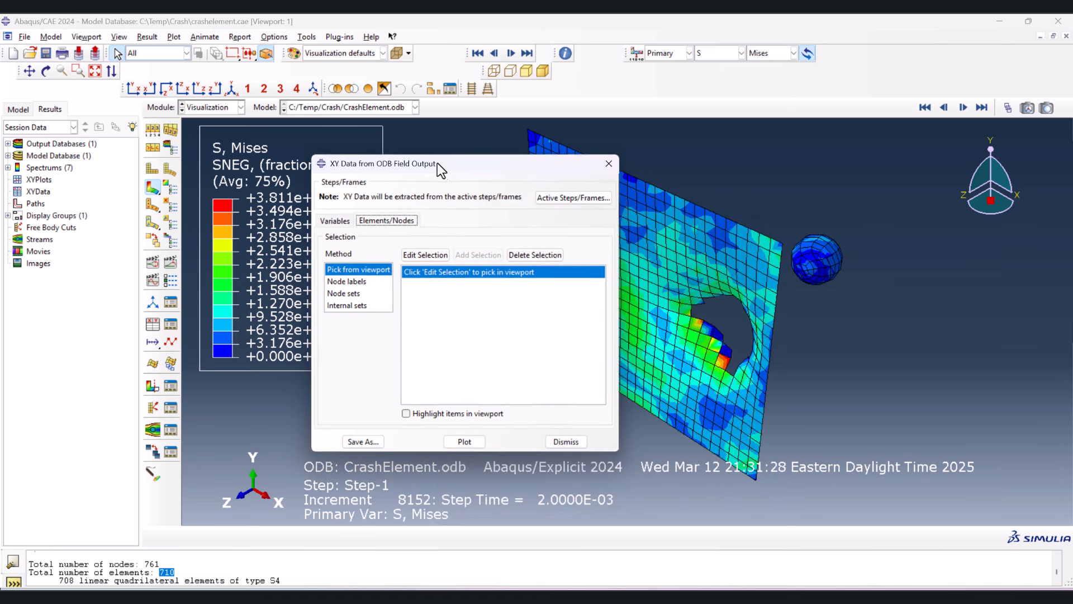
click(413, 254)
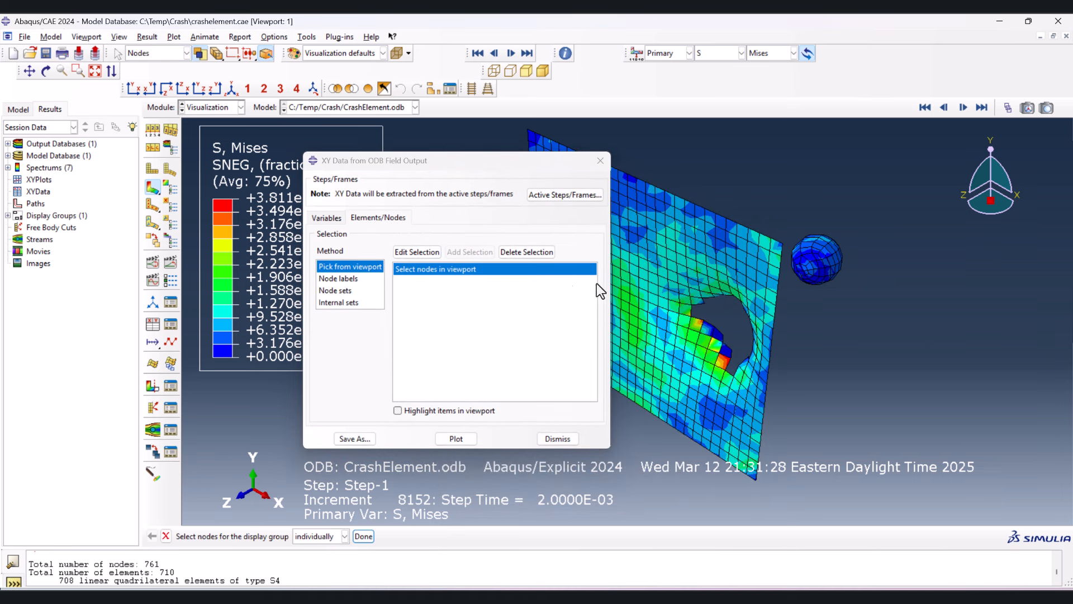
scroll(786, 261, up, 3)
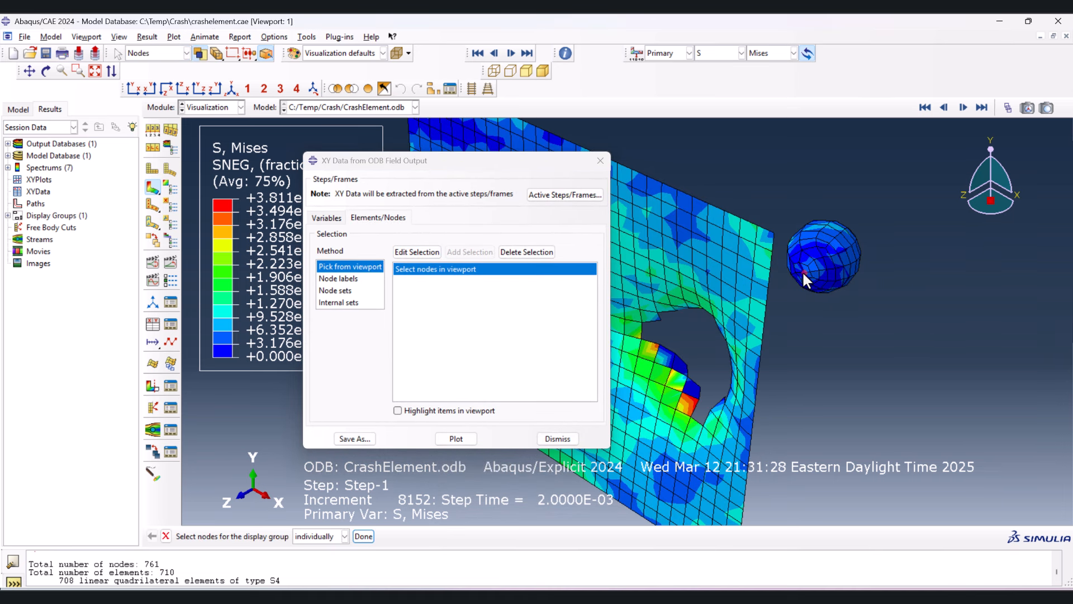
click(462, 441)
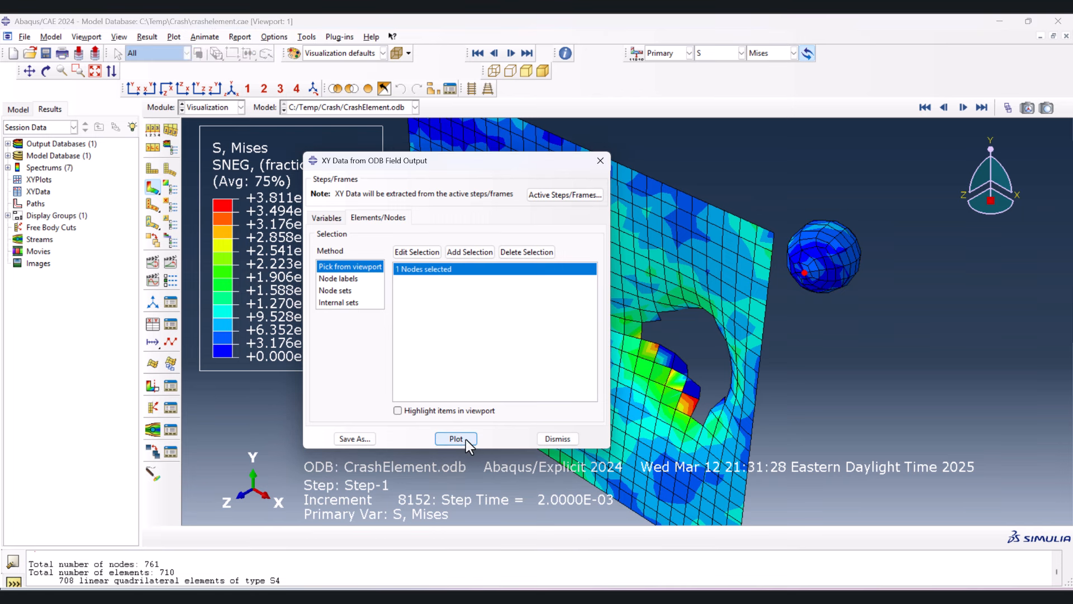
drag(467, 162, 845, 124)
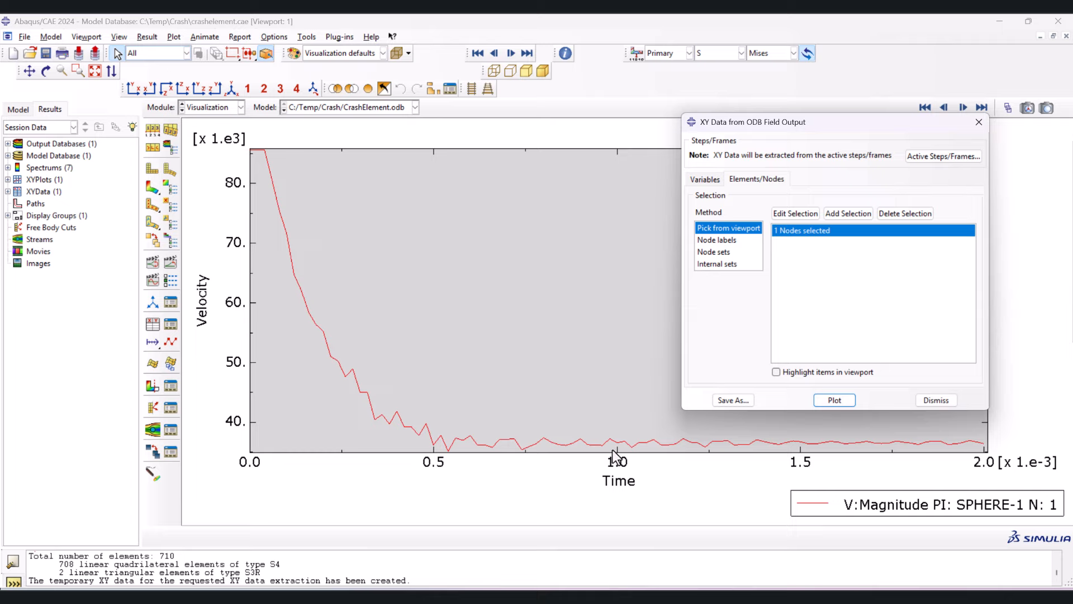
click(978, 123)
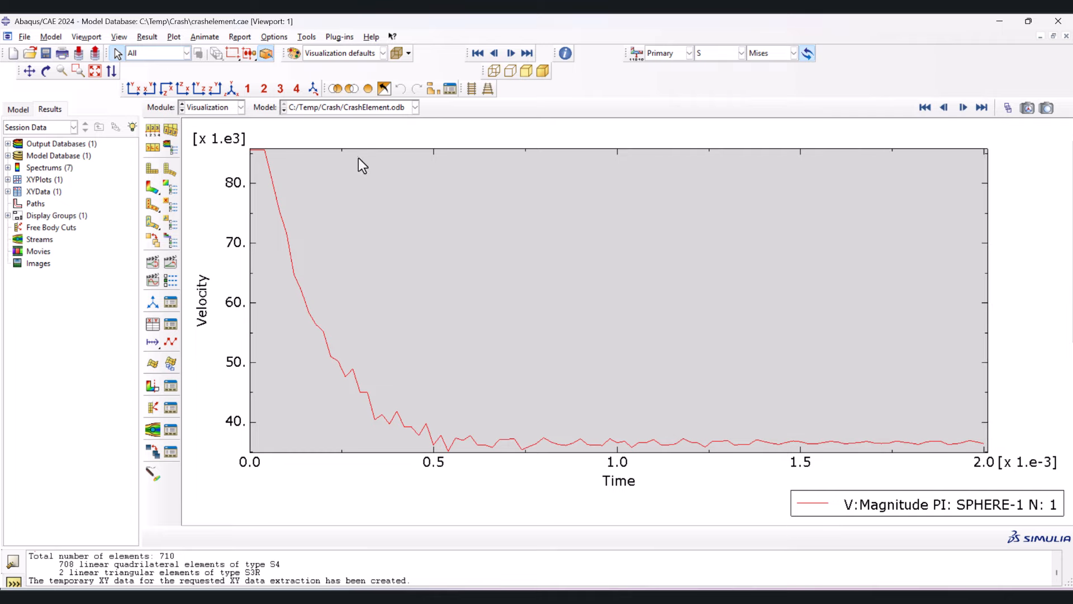
- Copy all time and velocity rows from the sphere node's V:Magnitude XY data table and switch to the Excel workbook
click(7, 191)
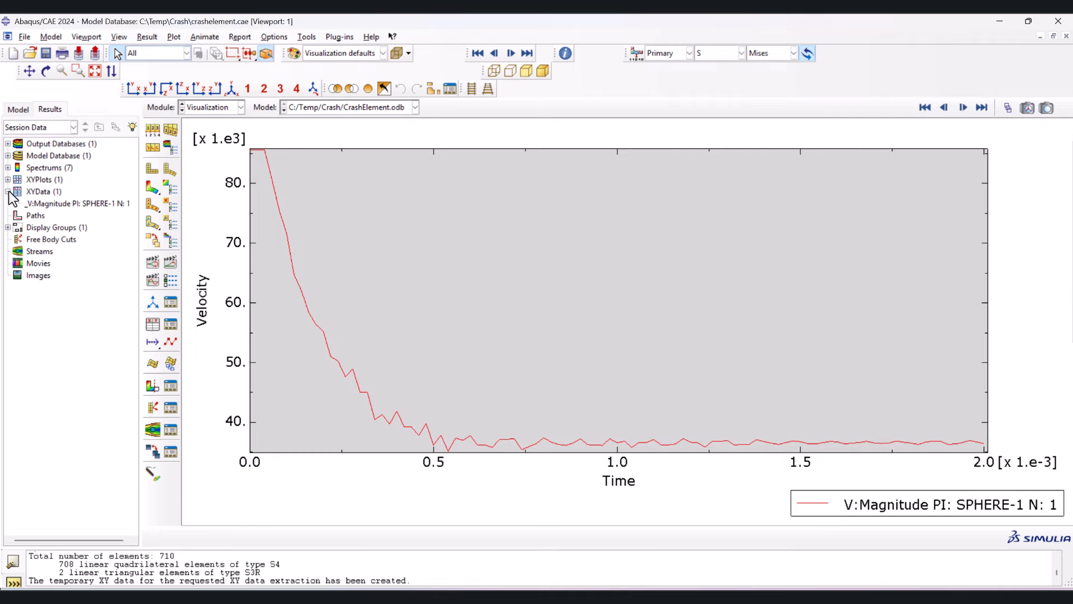
click(8, 179)
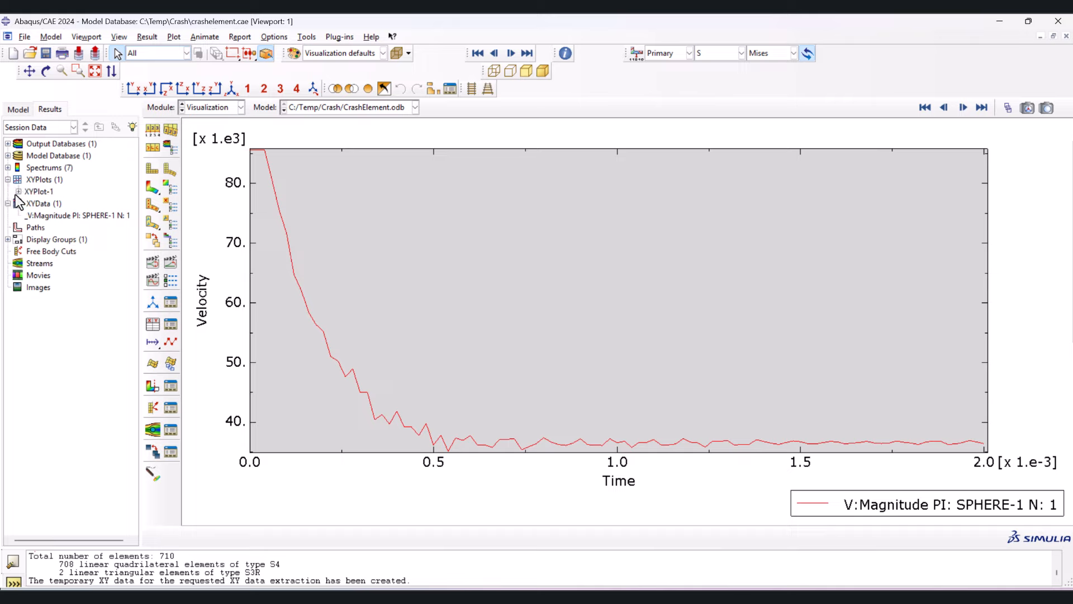
click(49, 216)
right_click(49, 214)
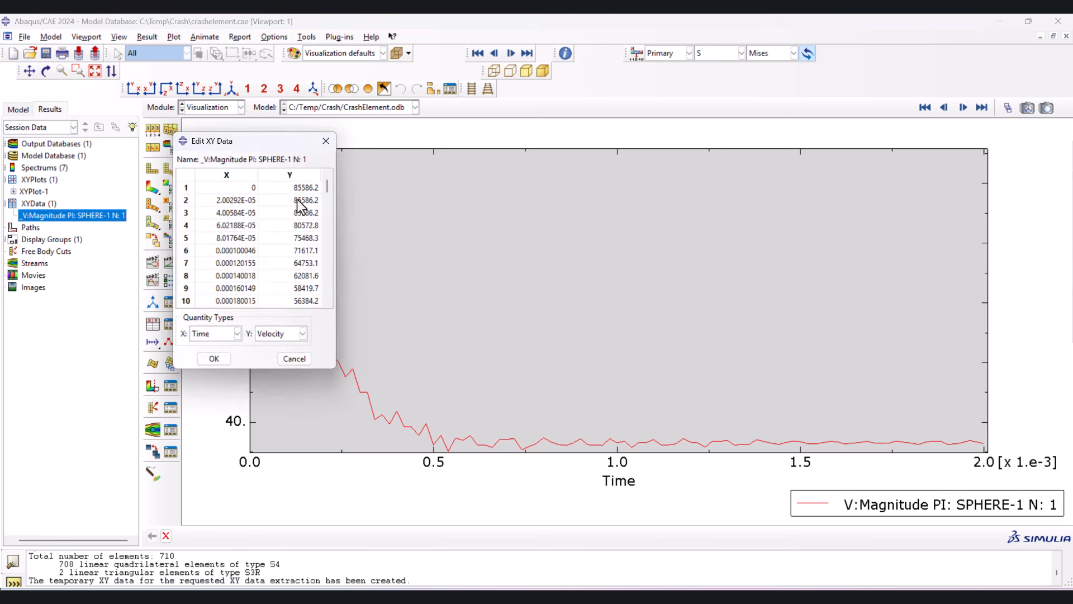
click(222, 186)
scroll(222, 186, down, 20)
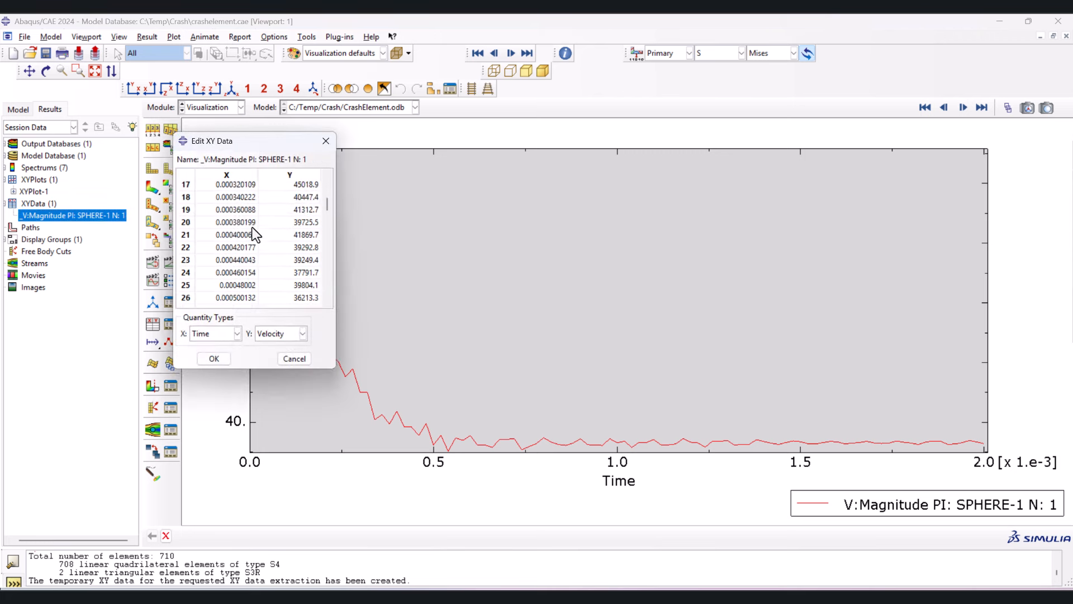
scroll(275, 280, down, 2)
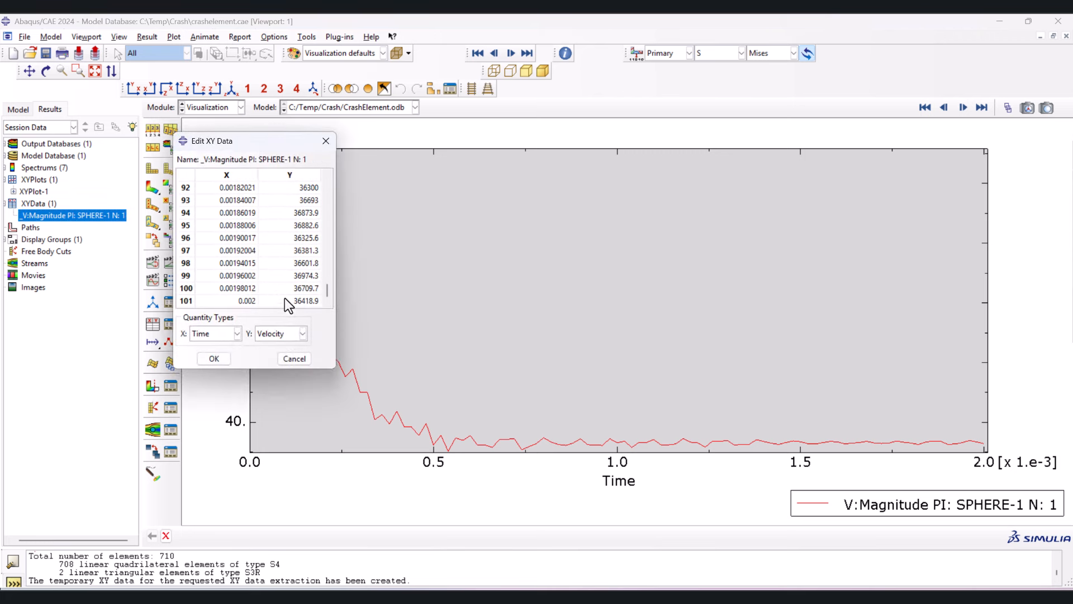
key(ctrl+a)
right_click(285, 238)
click(306, 260)
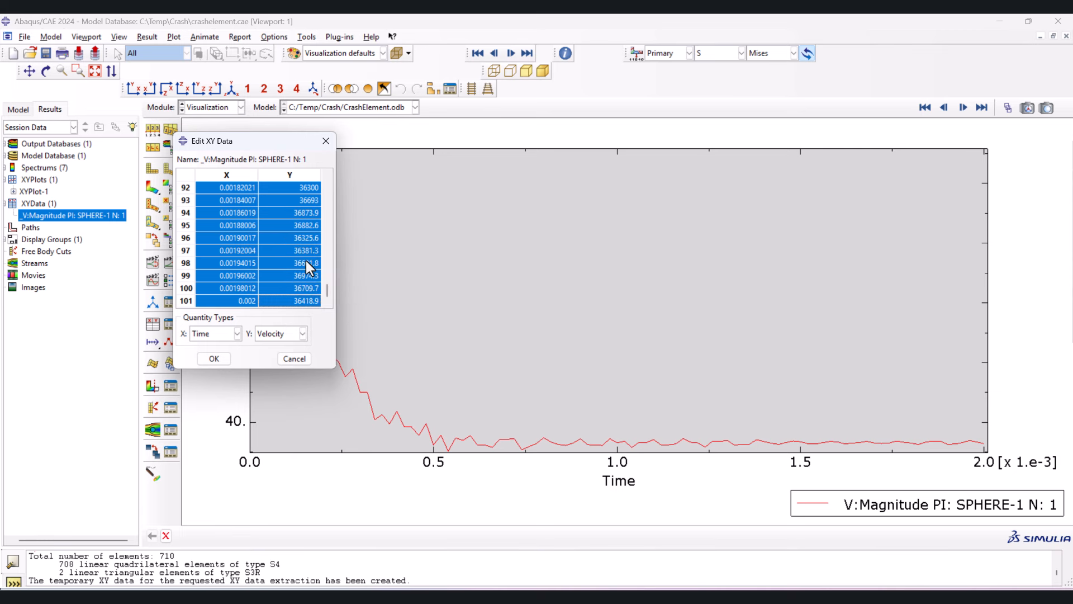
click(648, 593)
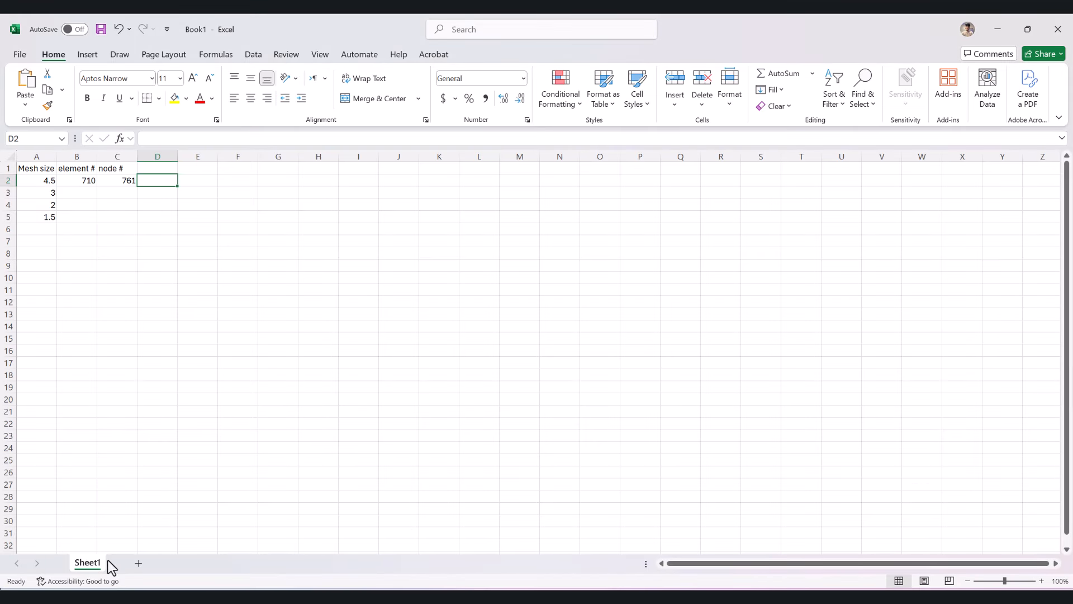
- Paste the copied time and velocity rows into columns G and H from cell G1, and label both columns 4.5 in row 1
click(278, 182)
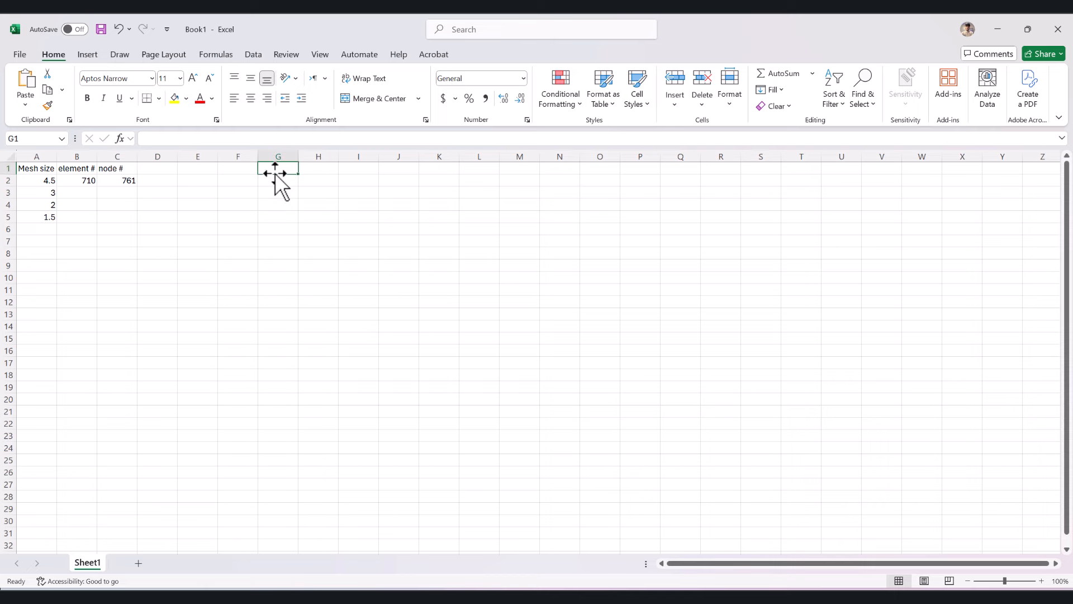
key(ctrl+v)
click(283, 168)
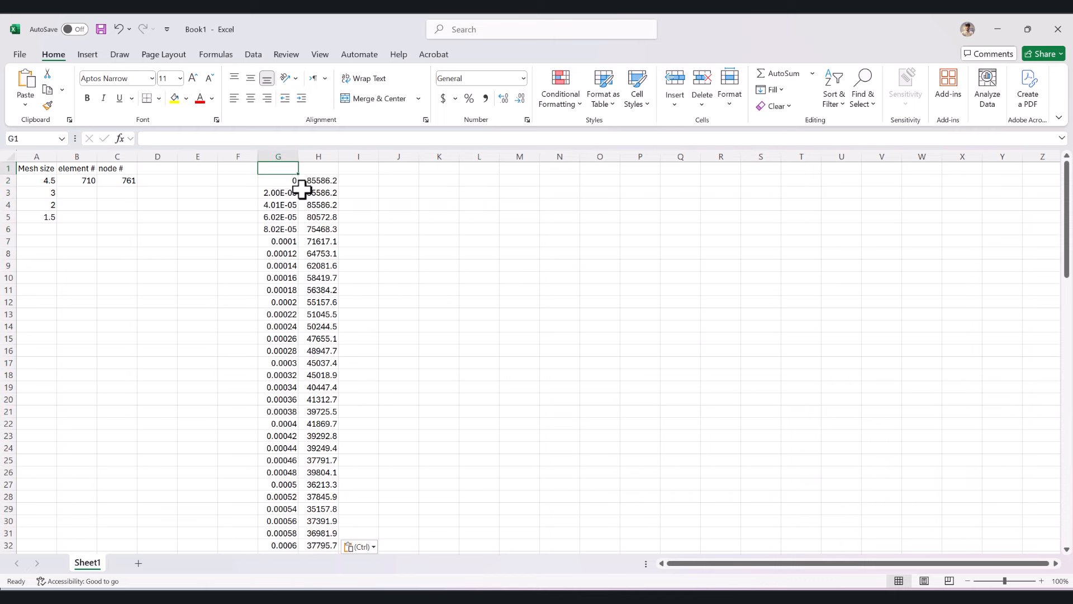
click(305, 169)
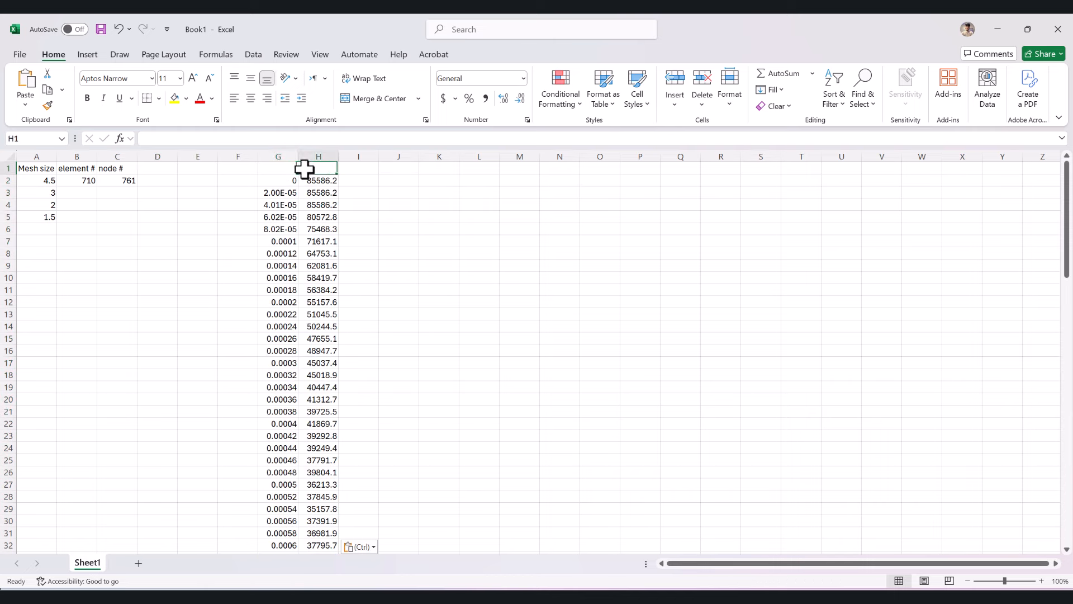
text(4.5)
key(Return)
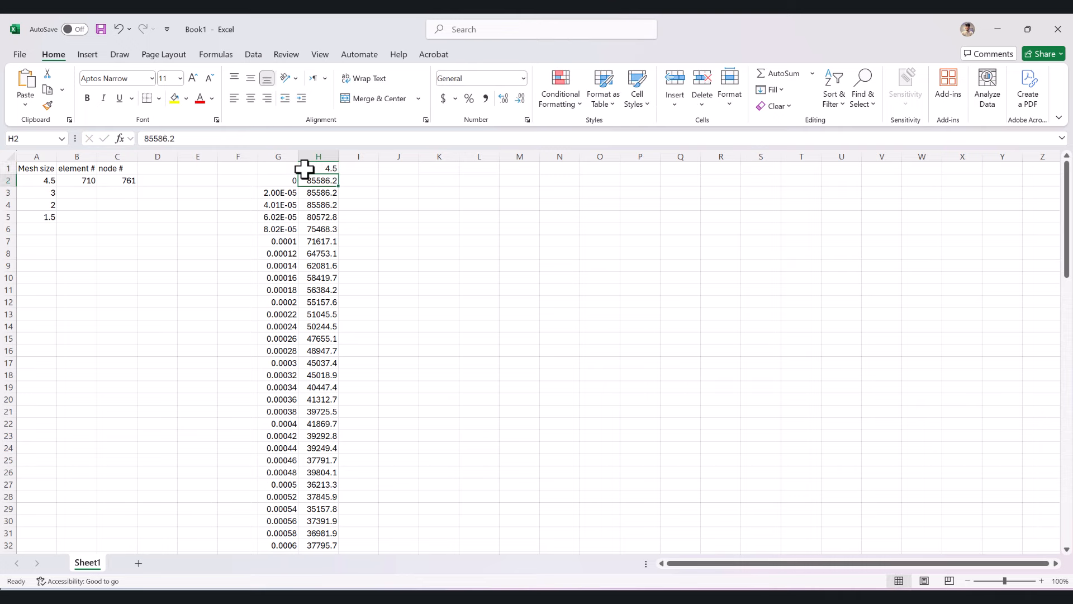
key(Left)
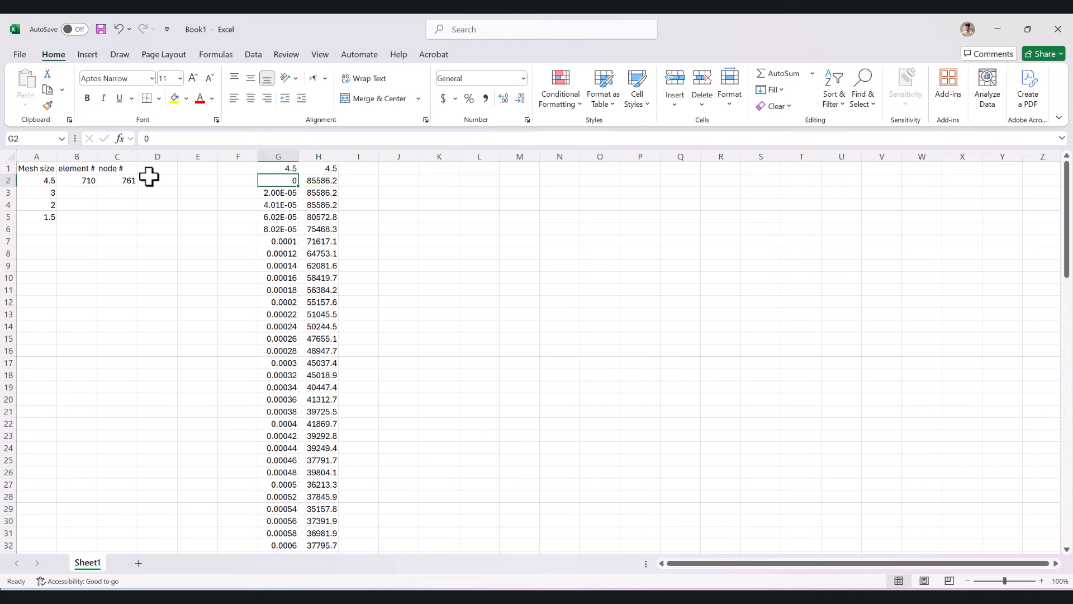
- Switch to Abaqus and, in the Mesh module, reseed the sphere and plate instances with global size 3, deleting the invalidated meshes
click(48, 193)
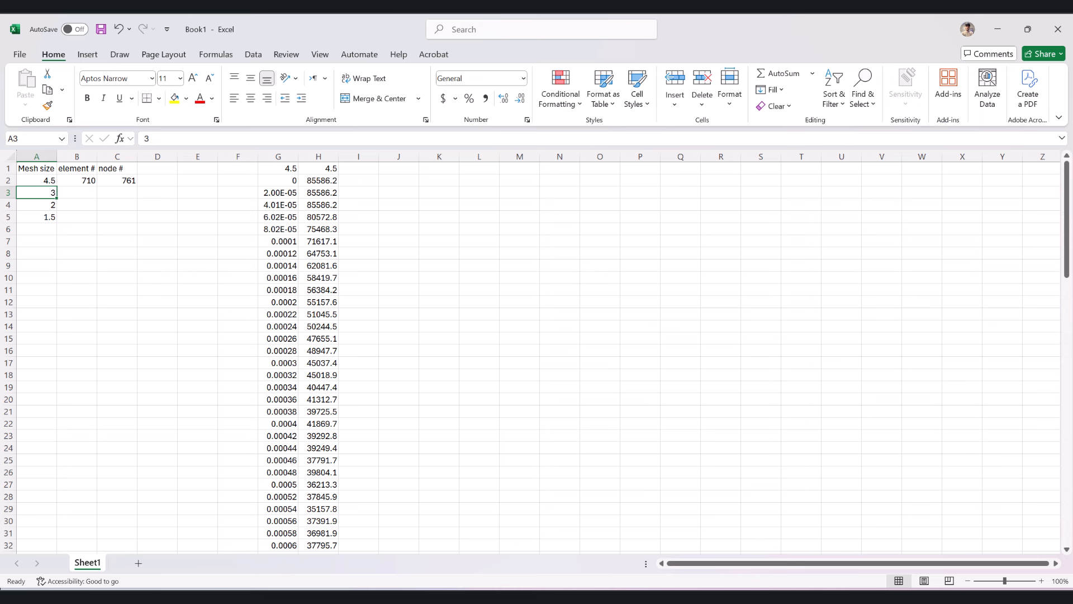
click(283, 597)
click(326, 141)
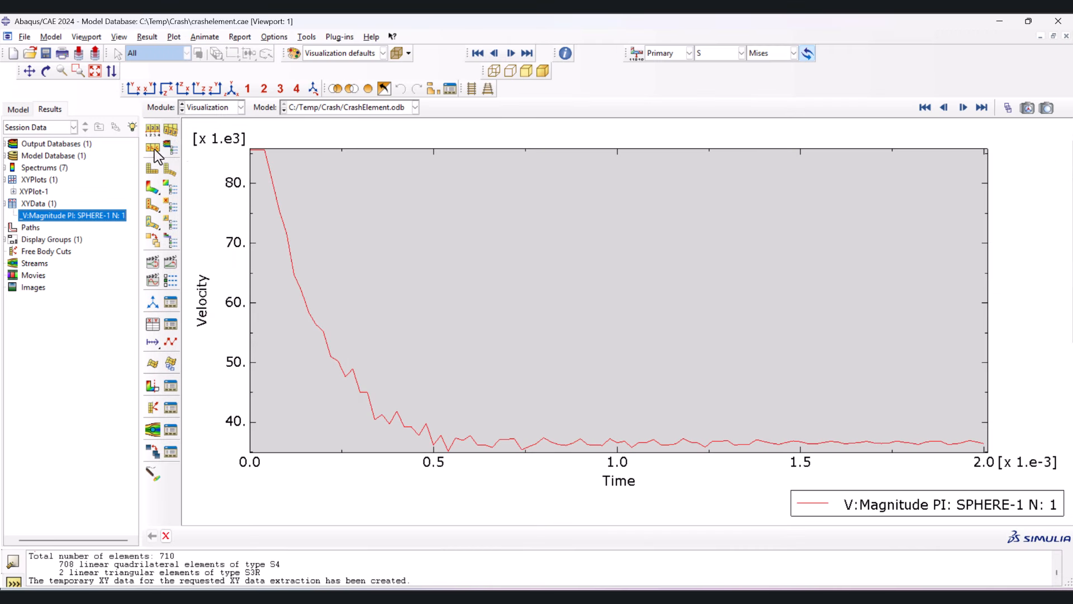
click(216, 107)
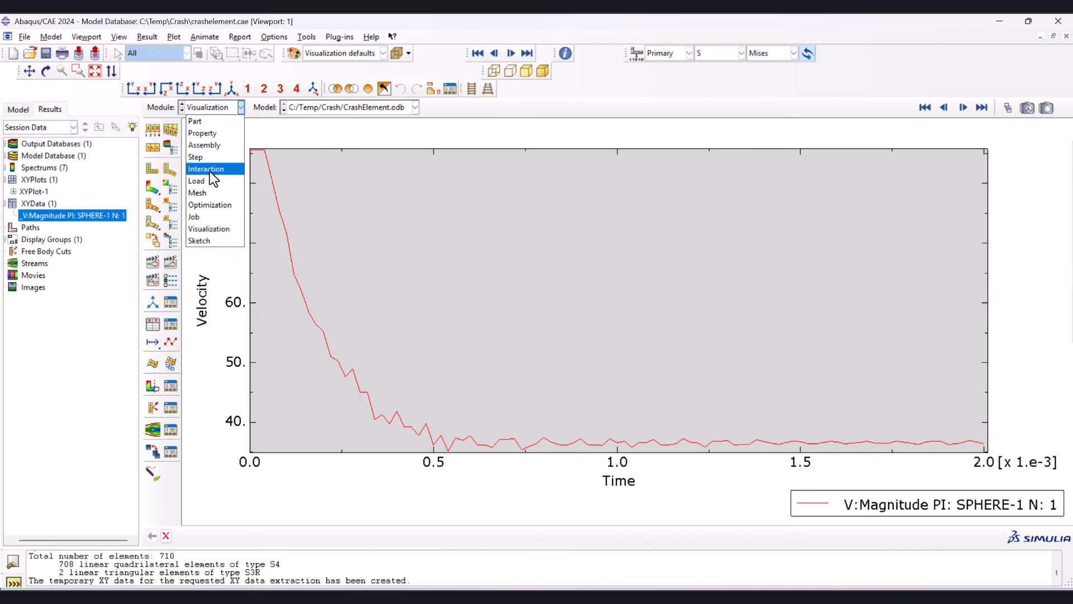
click(208, 192)
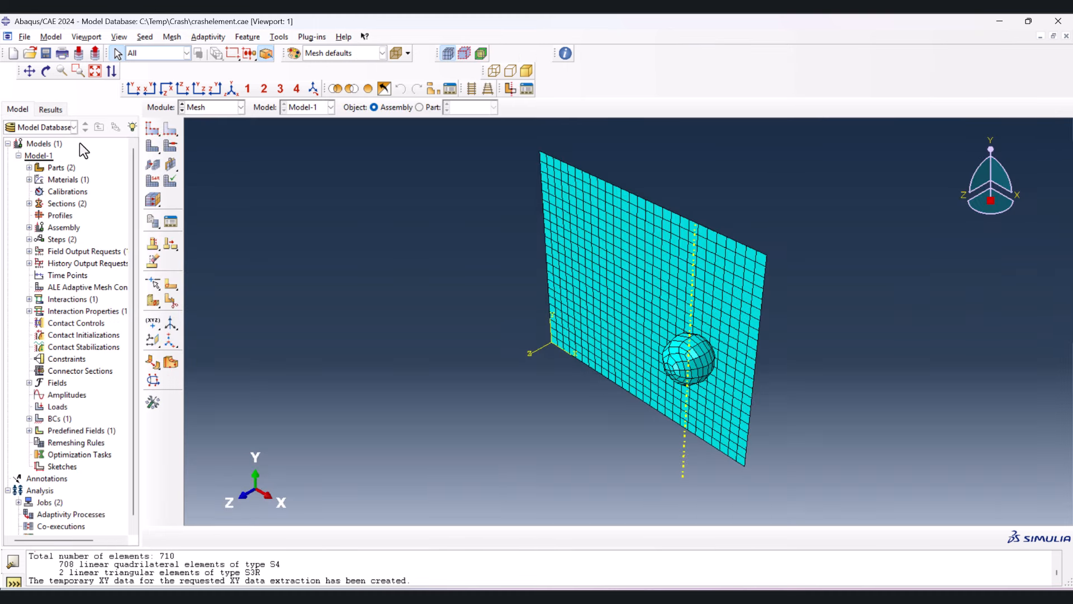
click(154, 132)
drag(452, 194, 834, 522)
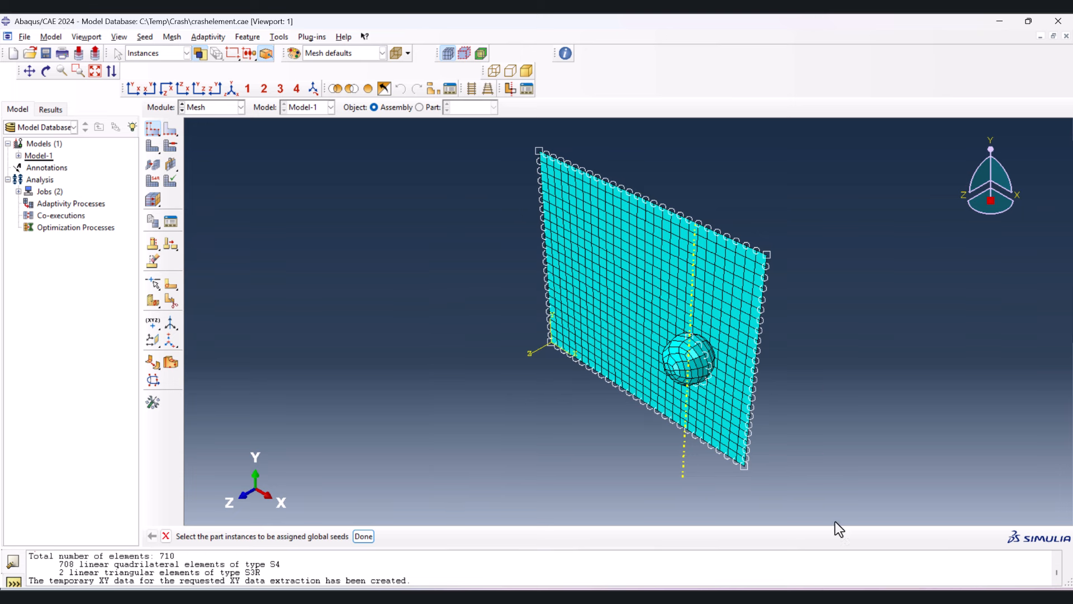
middle_click(417, 303)
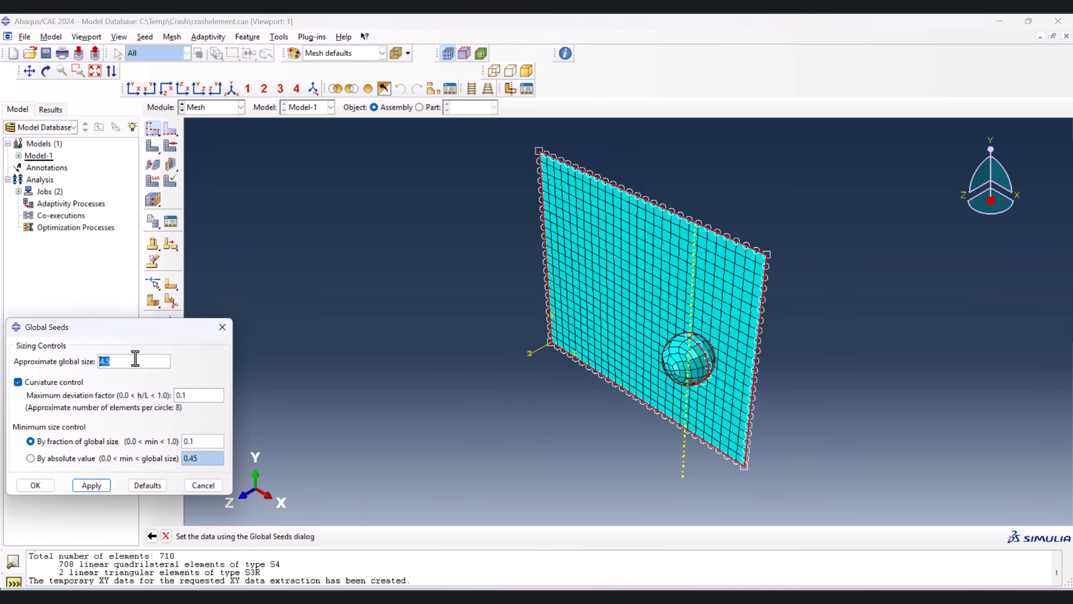
text(3)
click(37, 485)
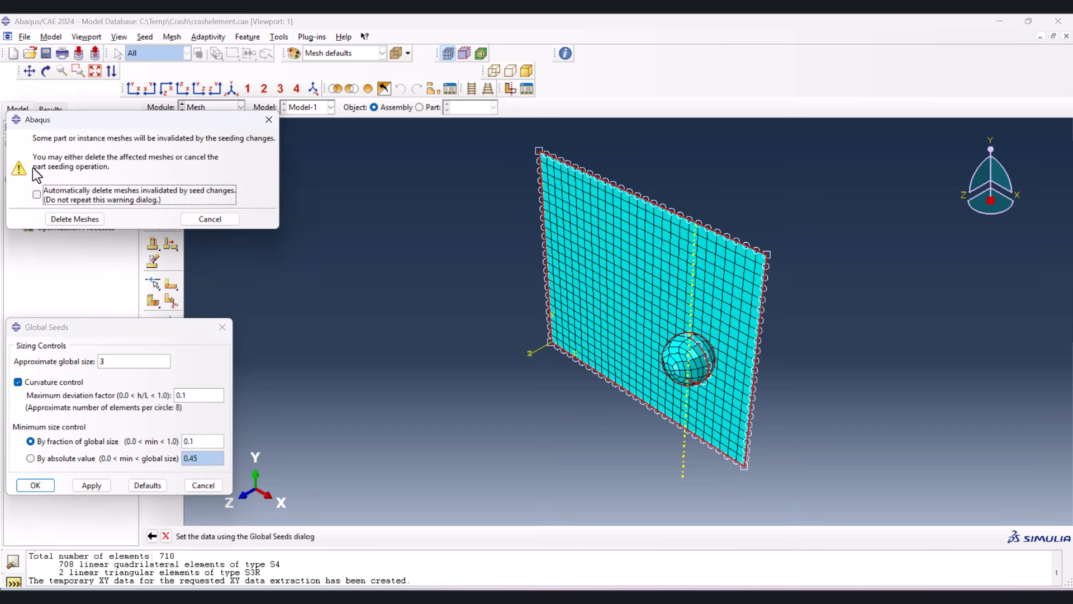
click(73, 217)
- Mesh both the sphere and plate part instances with the assigned seeds
click(154, 150)
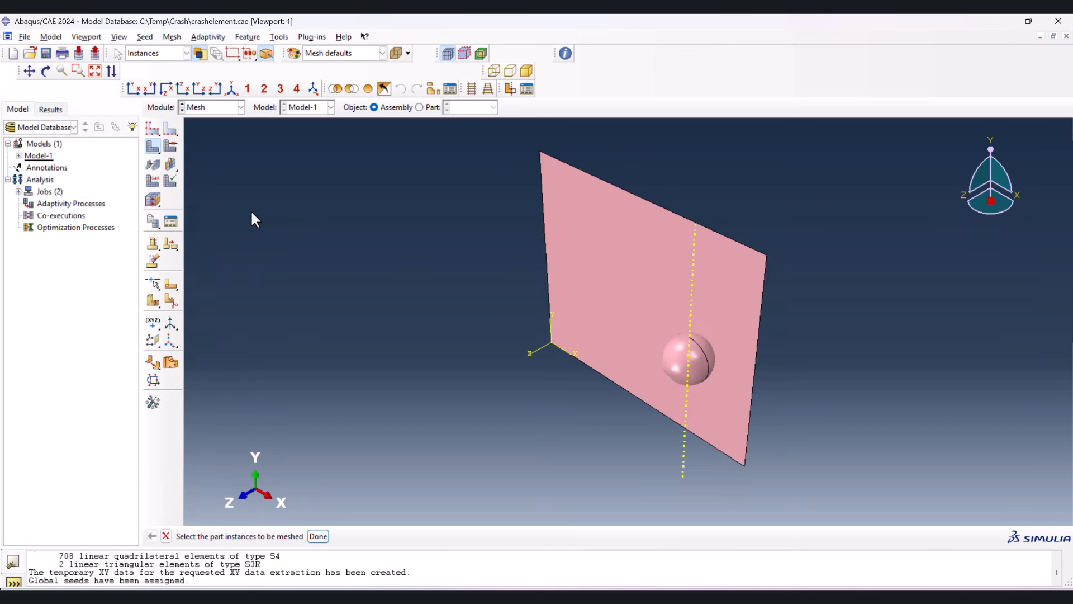
middle_click(329, 224)
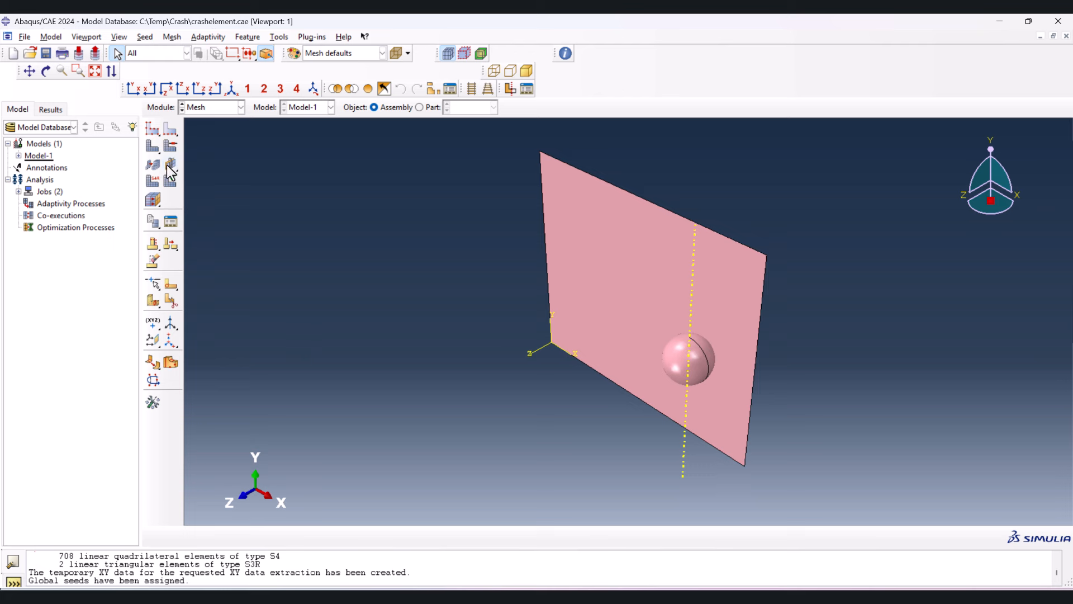
click(153, 146)
drag(380, 201, 822, 452)
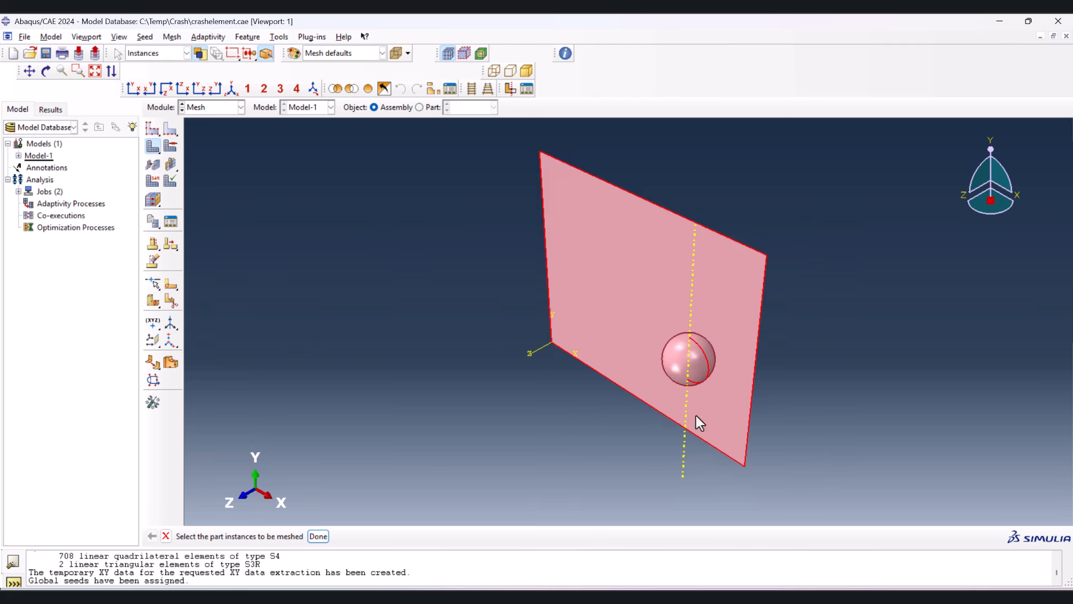
middle_click(392, 338)
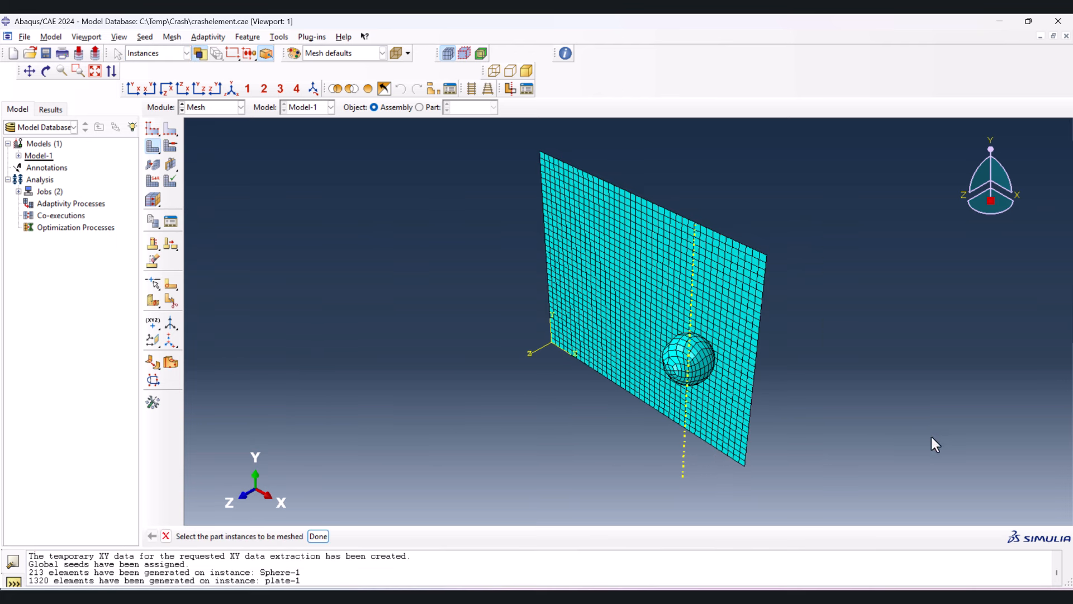
- Query the mesh of the entire assembly and copy the node count, 1609, into Excel cell C3 for mesh size 3
click(565, 54)
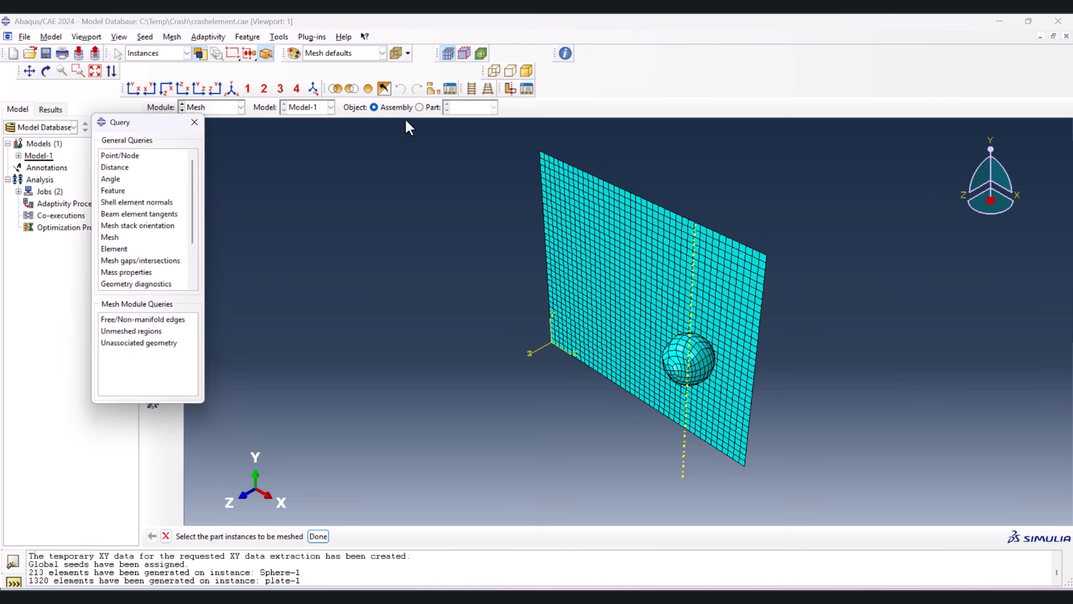
click(116, 238)
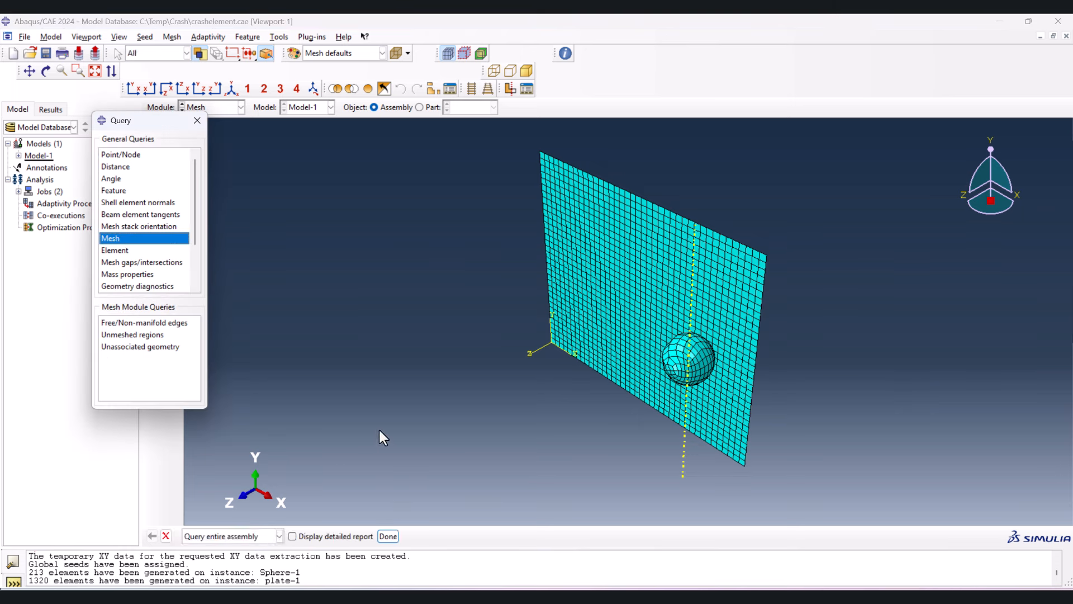
click(385, 537)
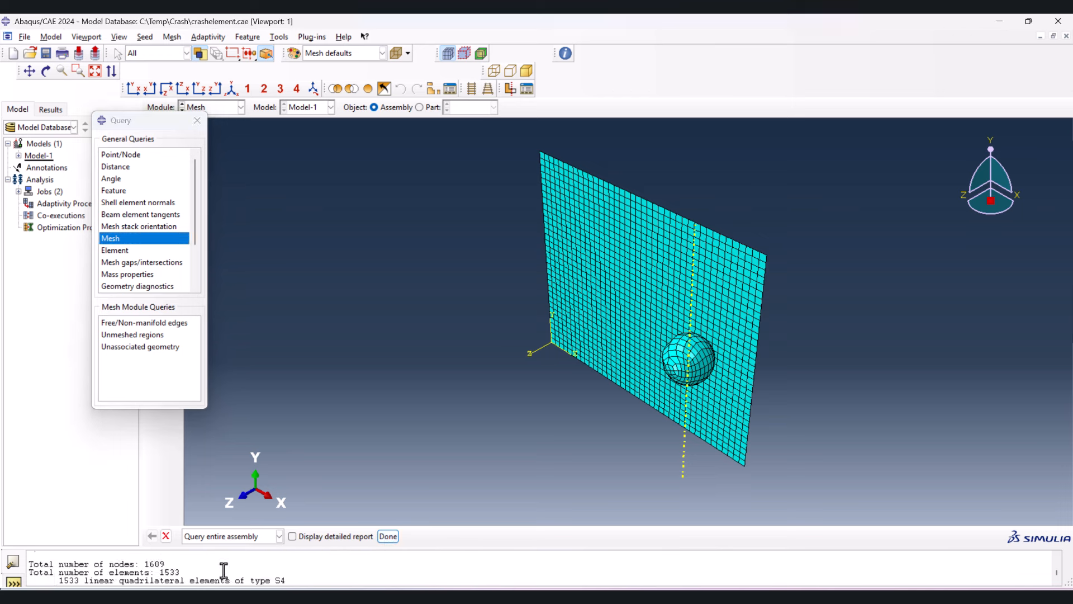
double_click(146, 564)
click(425, 595)
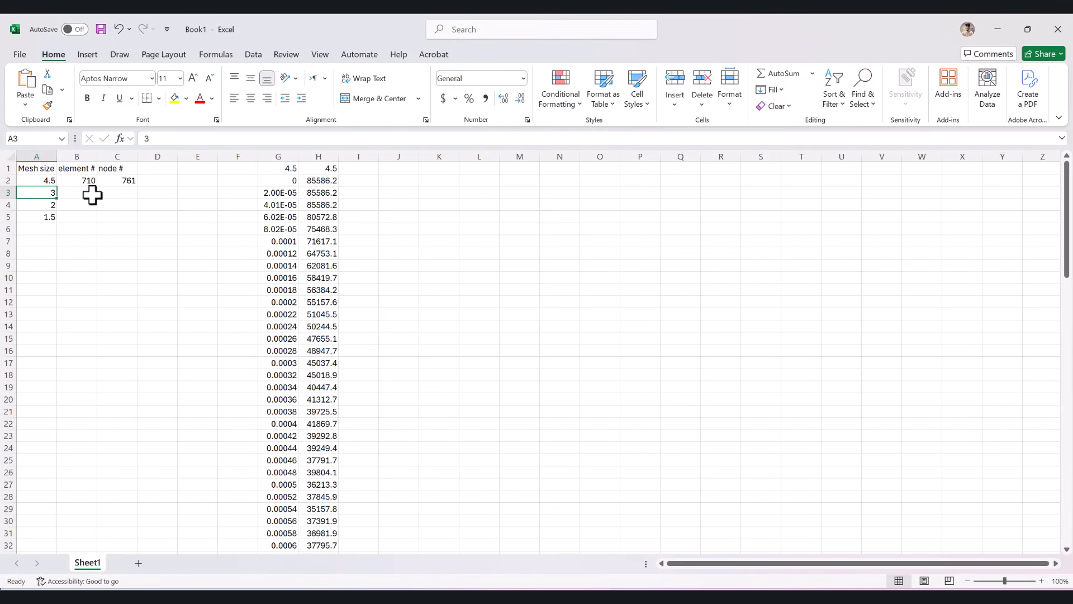
click(88, 192)
click(120, 193)
key(ctrl+v)
- Copy the total element count, 1533, from the Abaqus message area into Excel cell B3 for mesh size 3
click(82, 193)
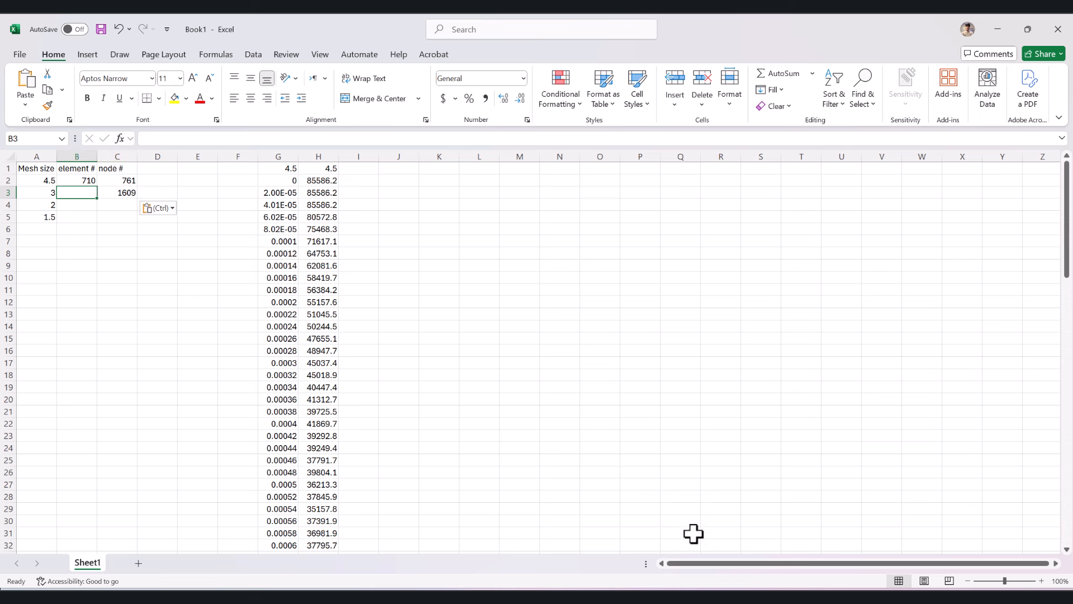
click(609, 595)
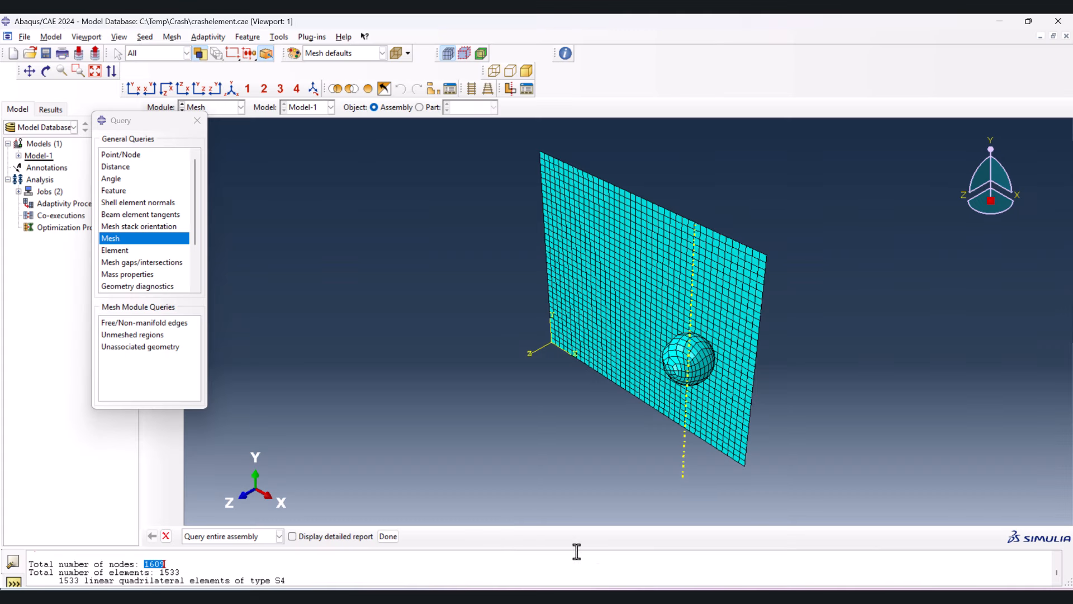
double_click(169, 572)
key(ctrl+c)
key(alt+Tab)
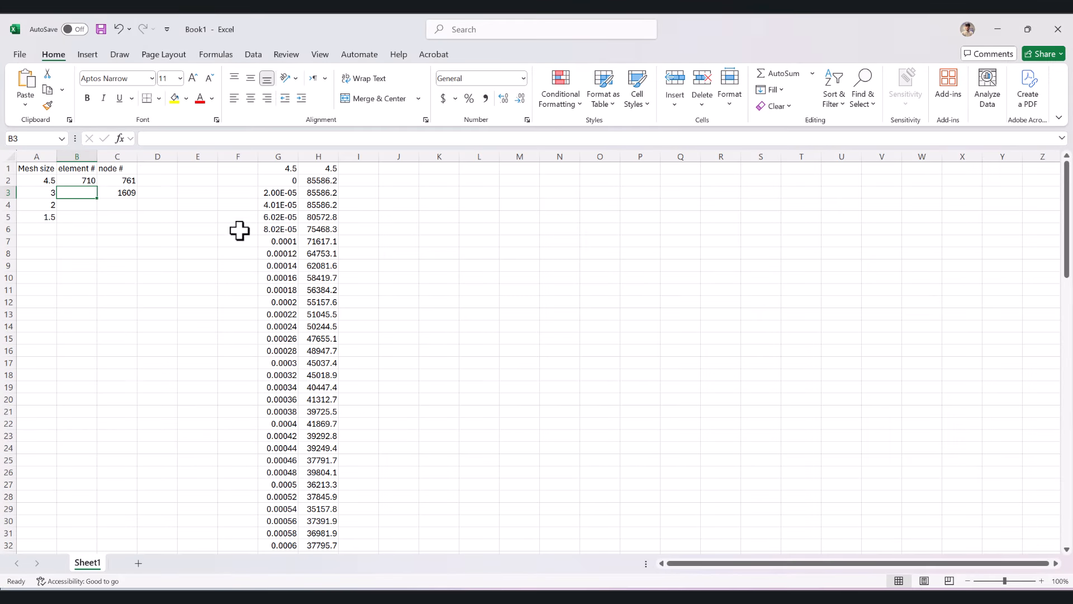
key(ctrl+v)
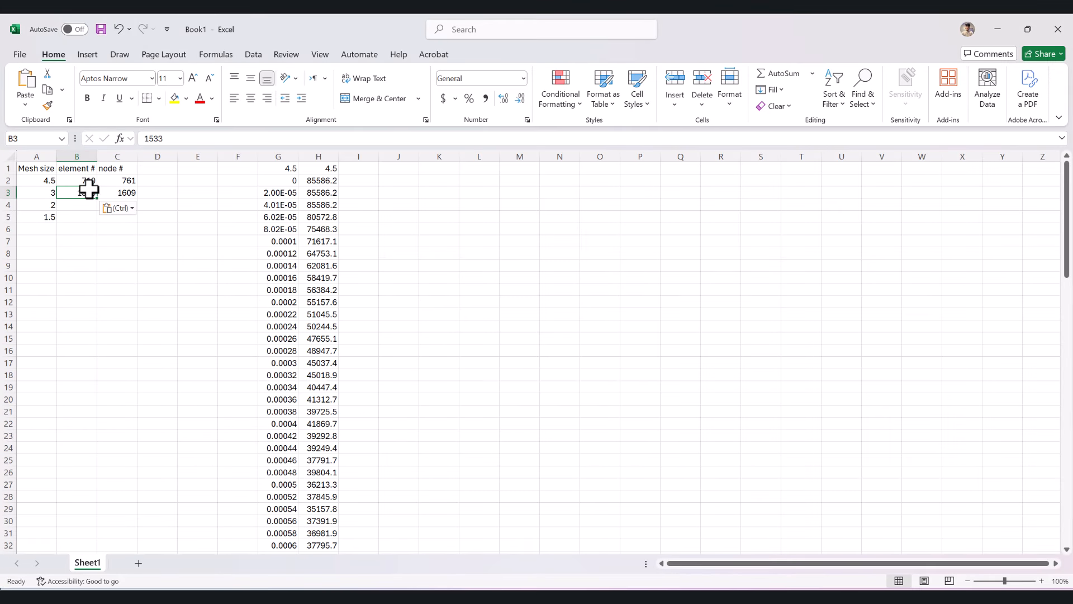
drag(78, 202, 115, 215)
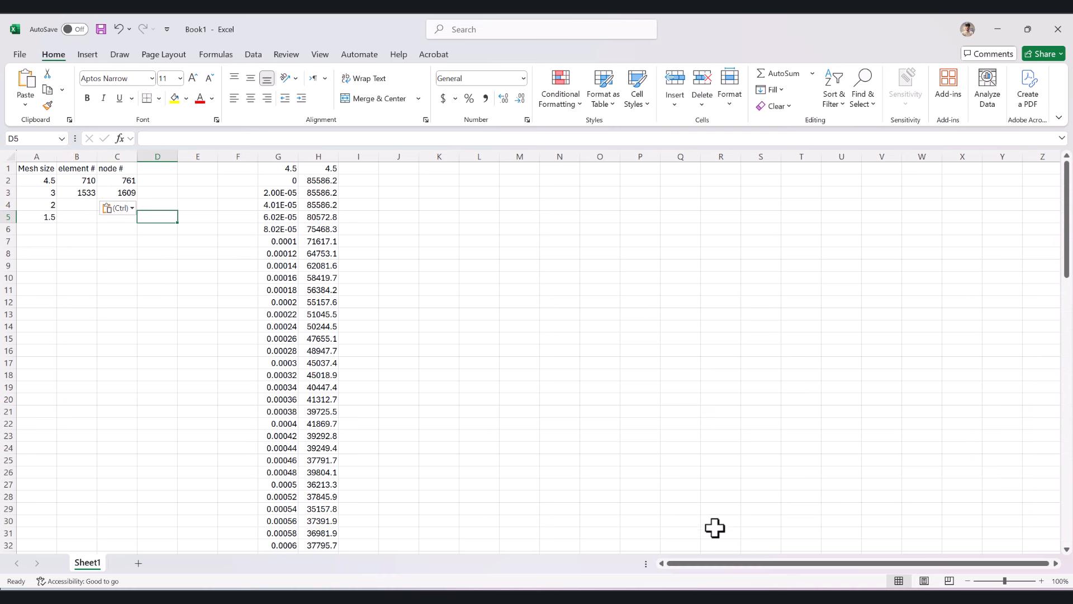
- Return to Abaqus, close the mesh query, create a job named Crashelement3 from Model-1 in the Job module, and write its input file
key(alt+Tab)
click(198, 119)
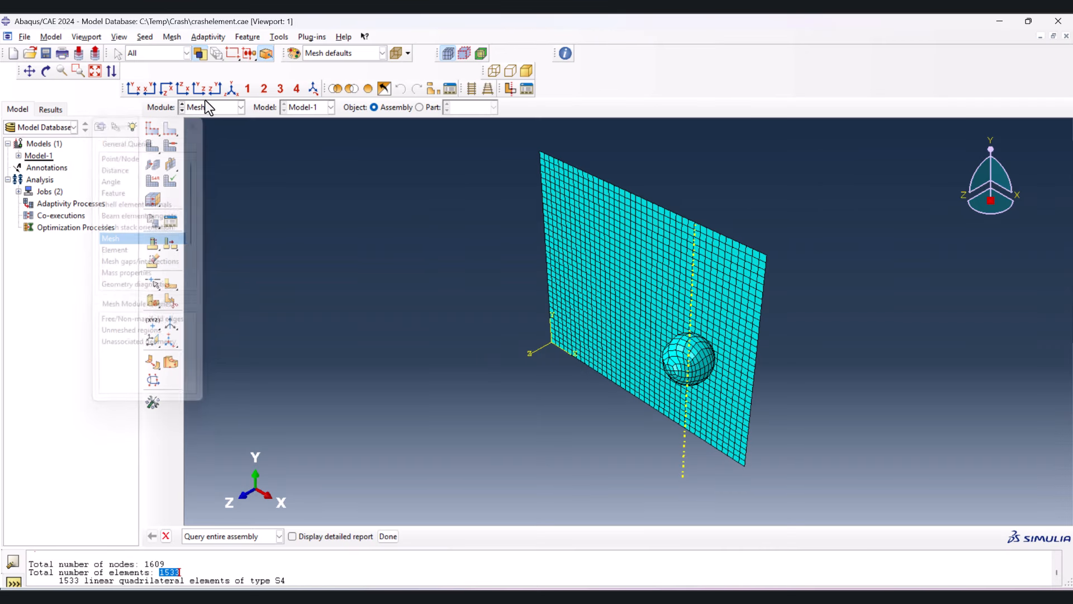
click(206, 105)
click(203, 216)
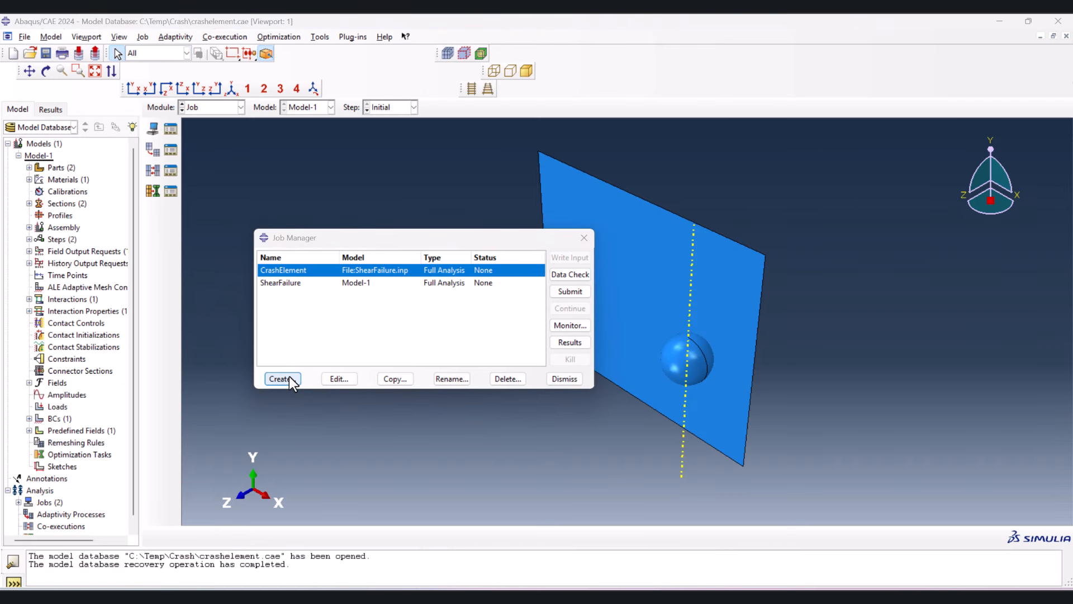
click(283, 378)
drag(217, 107, 277, 128)
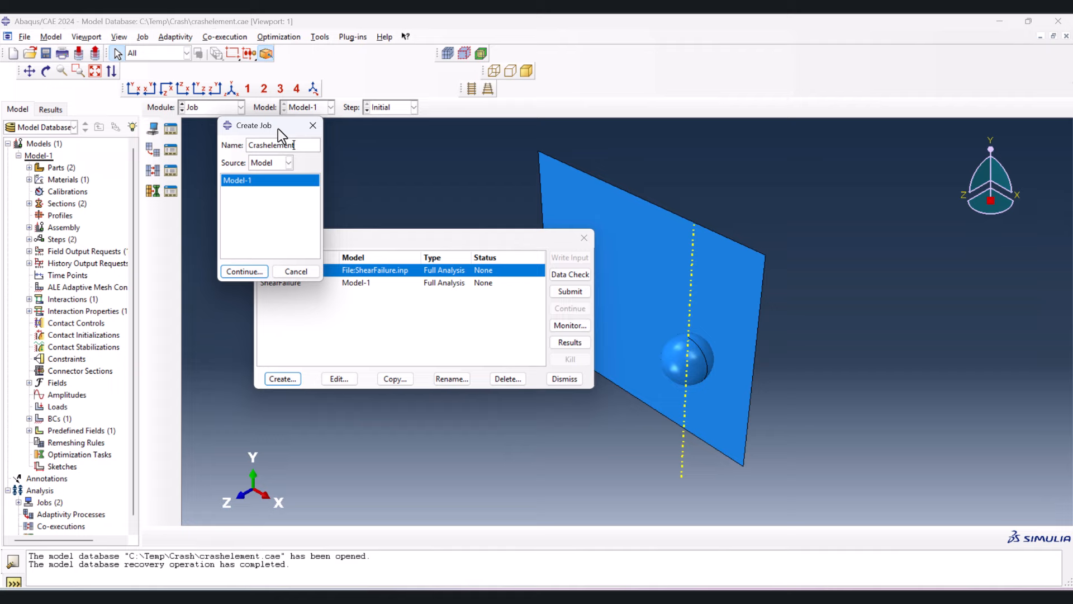
click(234, 271)
click(321, 452)
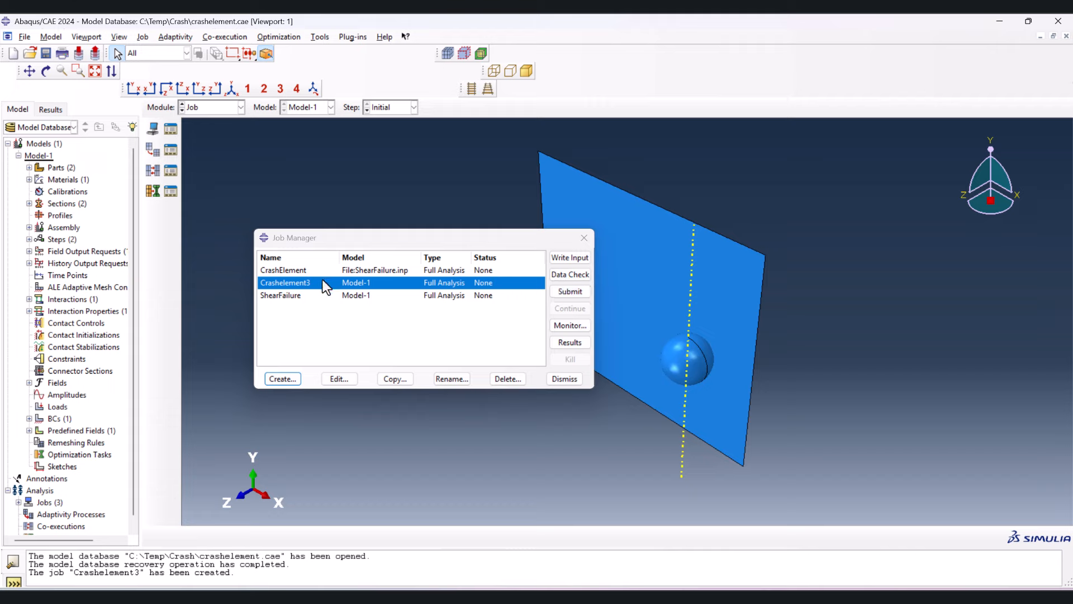
click(569, 258)
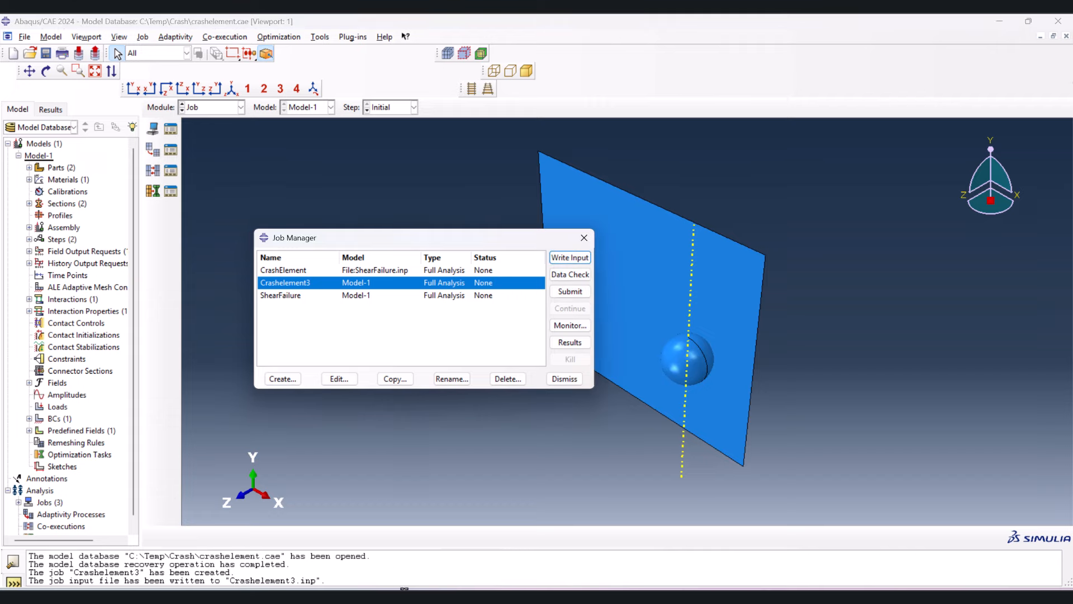
- Switch to File Explorer and open Crashelement3.inp from the Crash folder in Notepad, for this time only
mouse_move(537, 596)
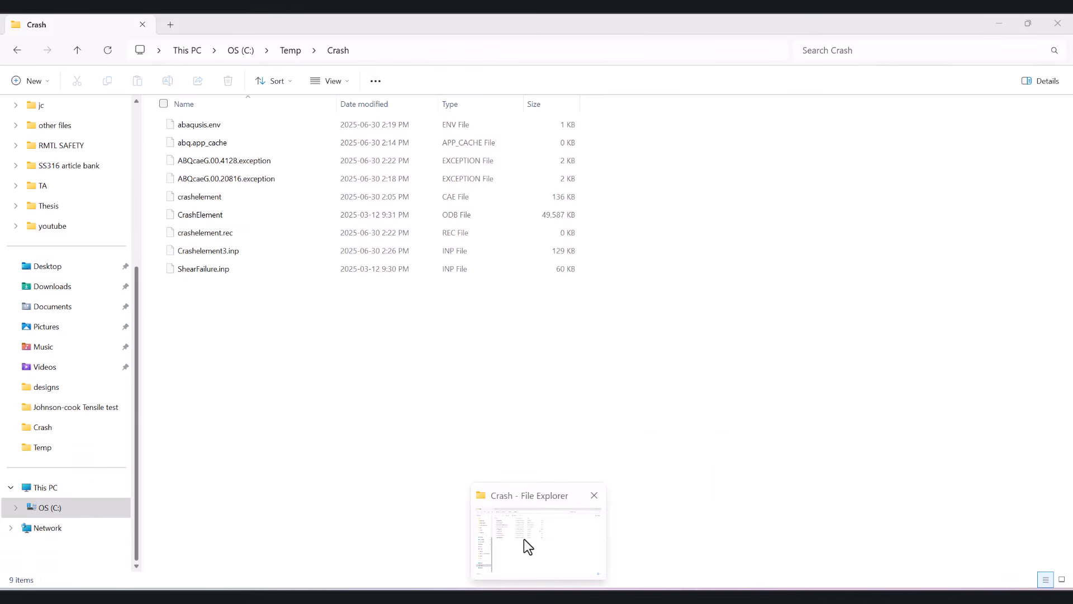
click(524, 539)
click(398, 50)
click(309, 357)
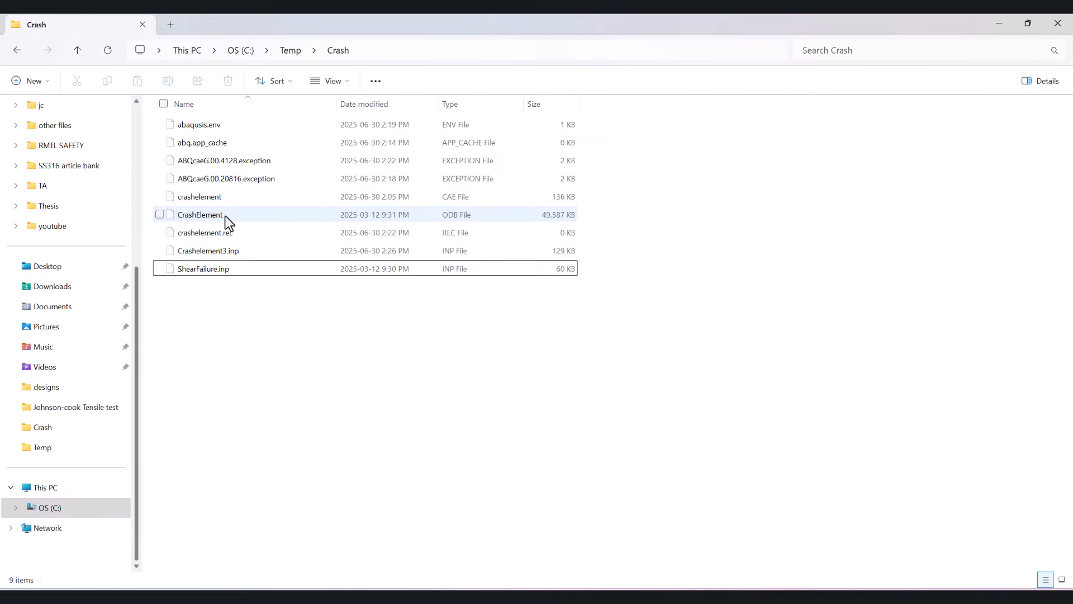
click(213, 252)
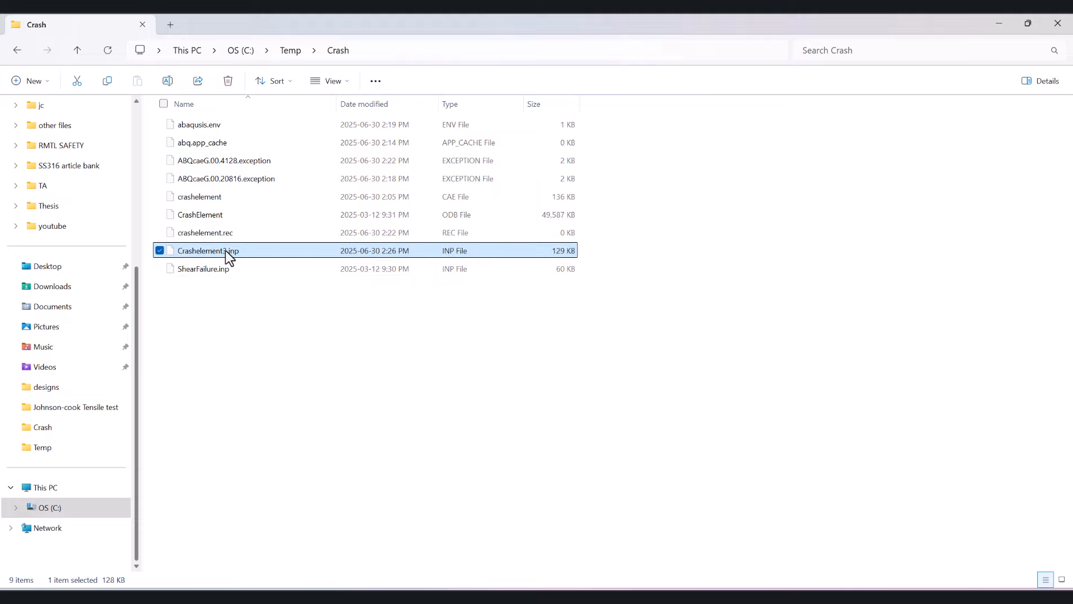
double_click(226, 250)
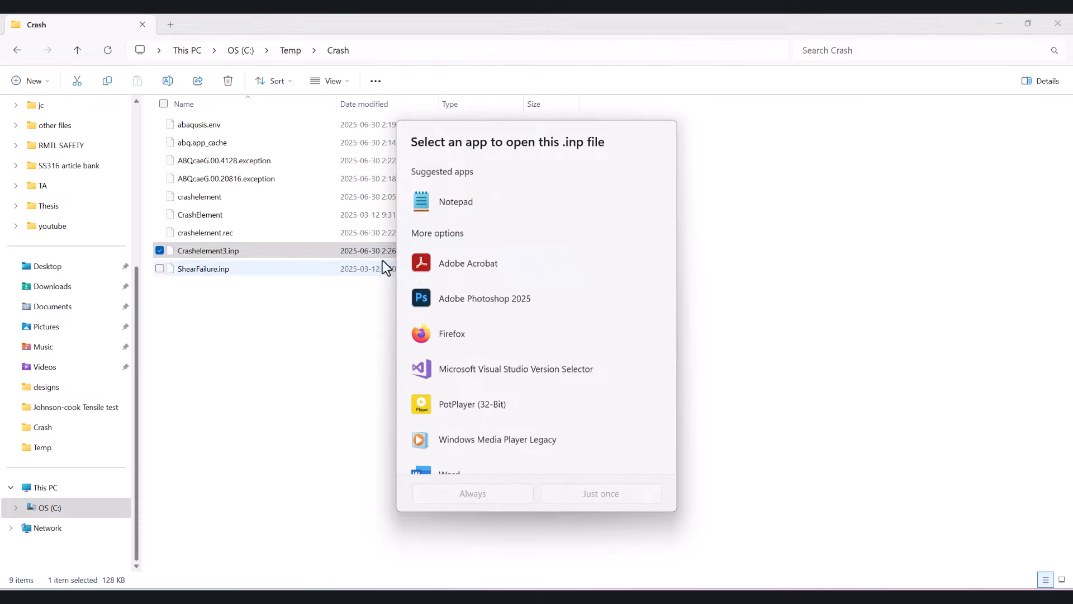
click(468, 202)
click(577, 492)
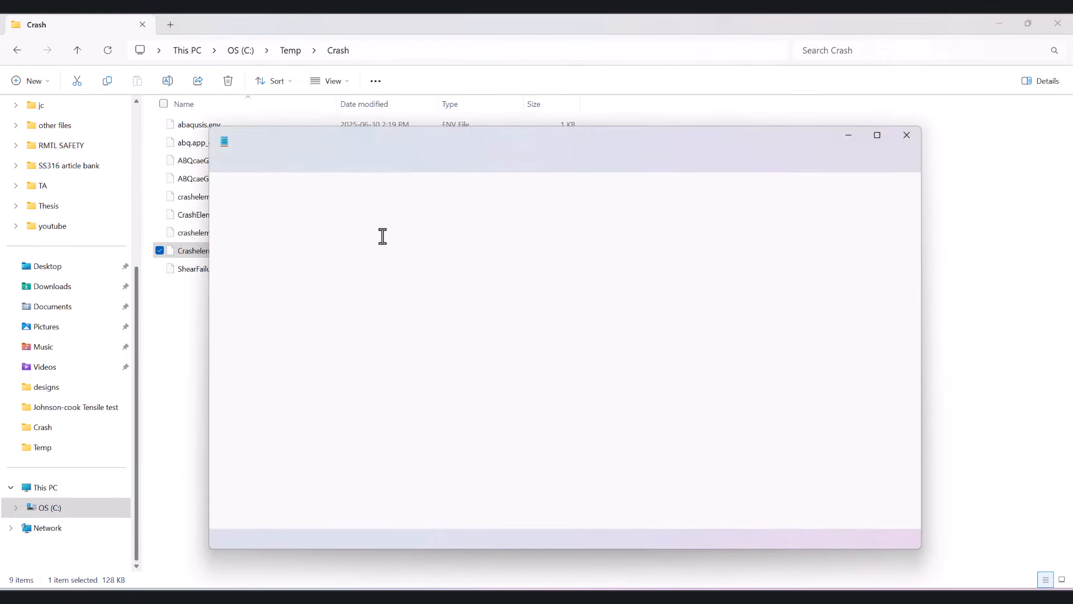
- Search Crashelement3.inp for "materials" to locate the material definition section
scroll(385, 281, down, 10)
scroll(387, 282, down, 20)
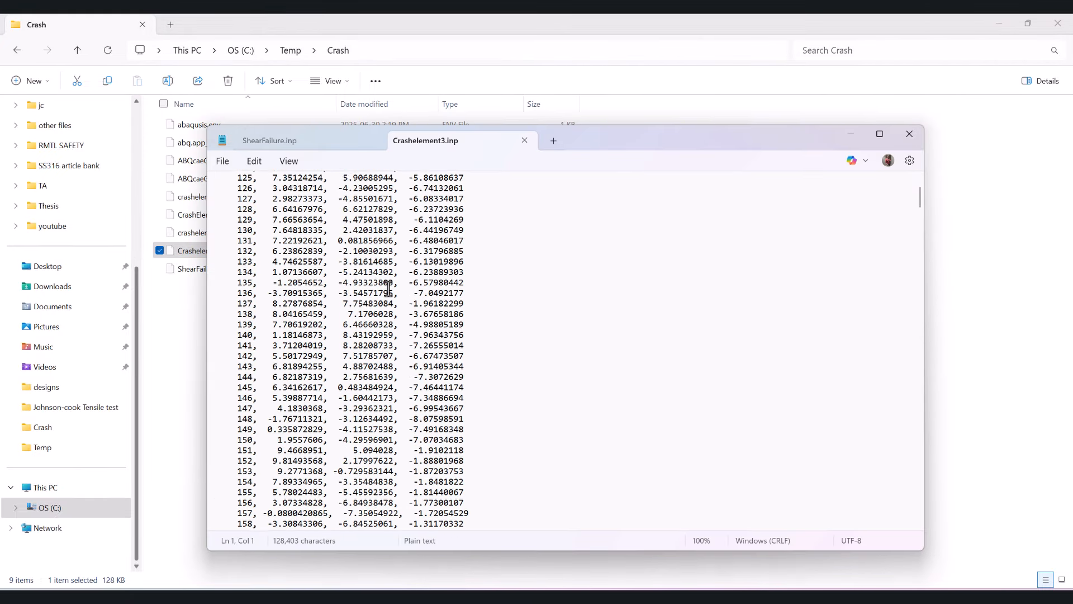
scroll(383, 302, down, 20)
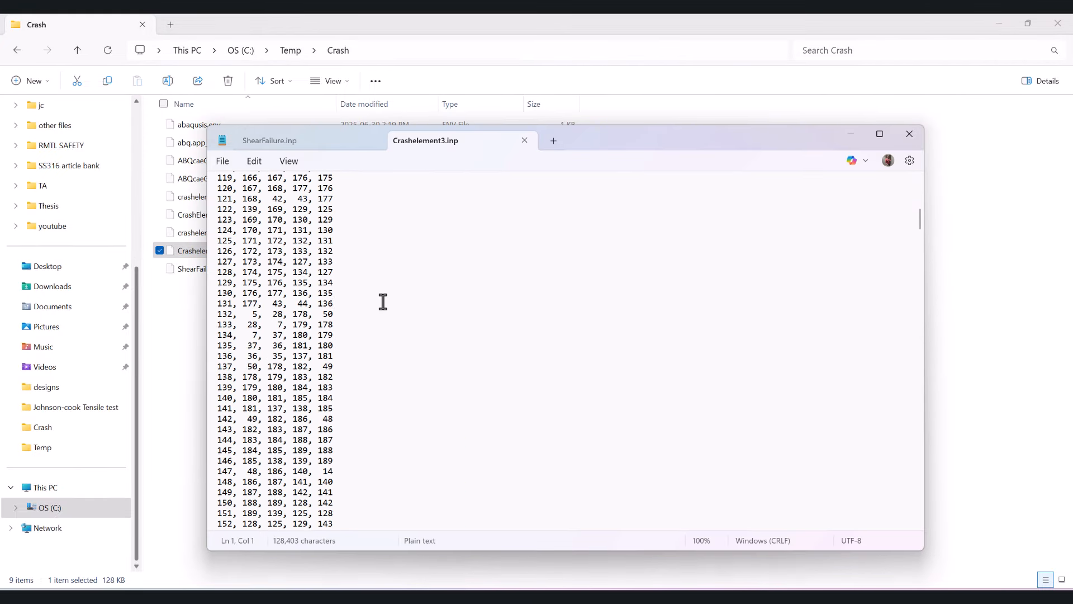
click(383, 302)
key(ctrl+f)
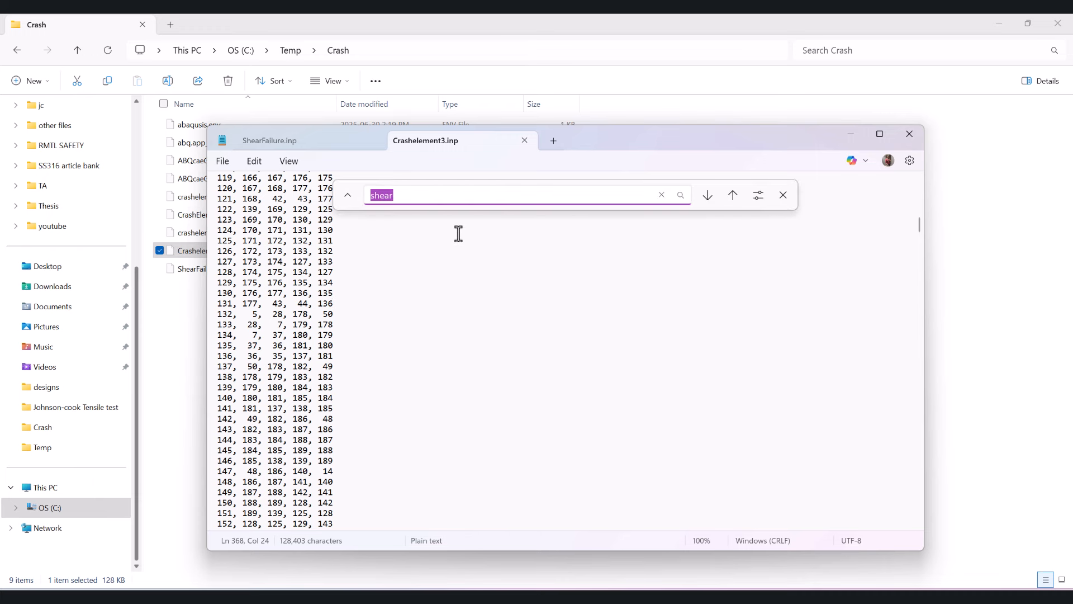
text(materials)
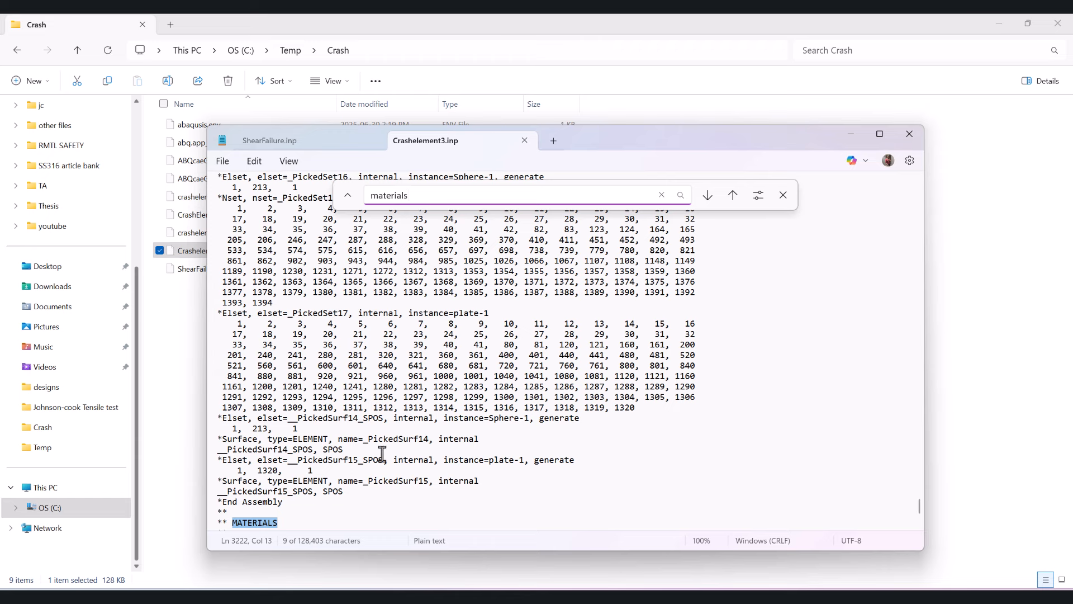
- Add a blank line in Crashelement3.inp below the last plastic data row, 350., 0.2
scroll(382, 454, down, 12)
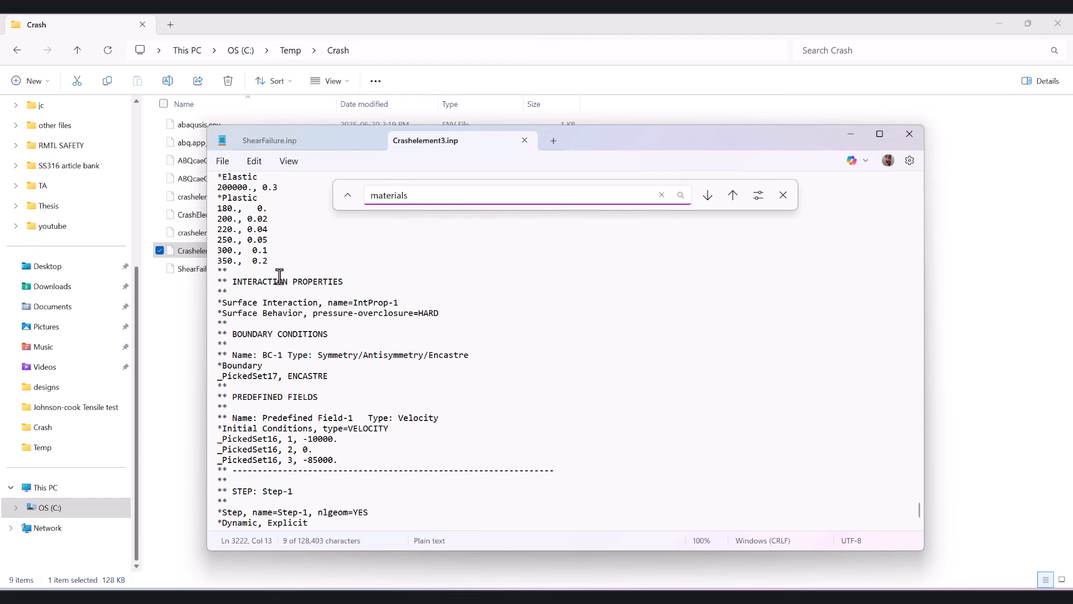
scroll(278, 283, up, 1)
click(278, 290)
key(Return)
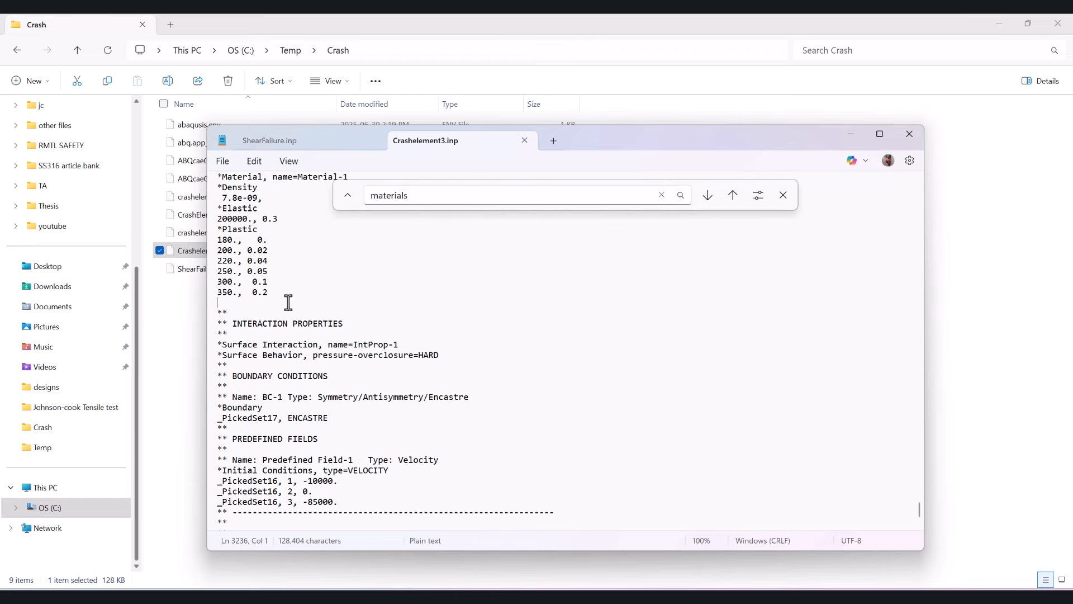
- Copy the two lines "*shear Failure" and "0.19" from the material definition in ShearFailure.inp
click(273, 142)
scroll(273, 352, down, 3)
scroll(273, 352, down, 3)
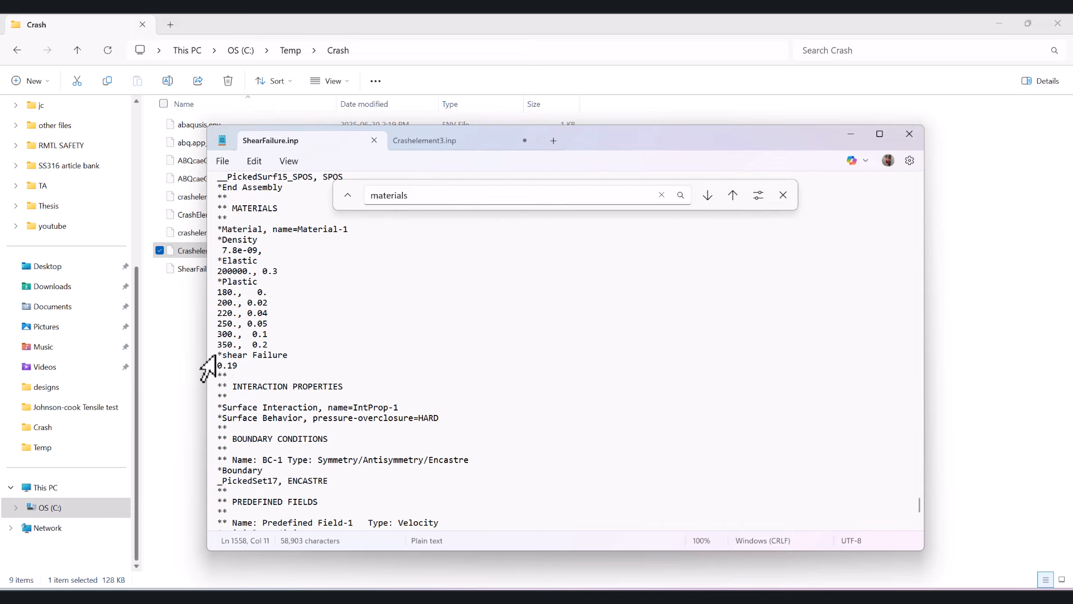
drag(216, 355, 237, 366)
right_click(241, 355)
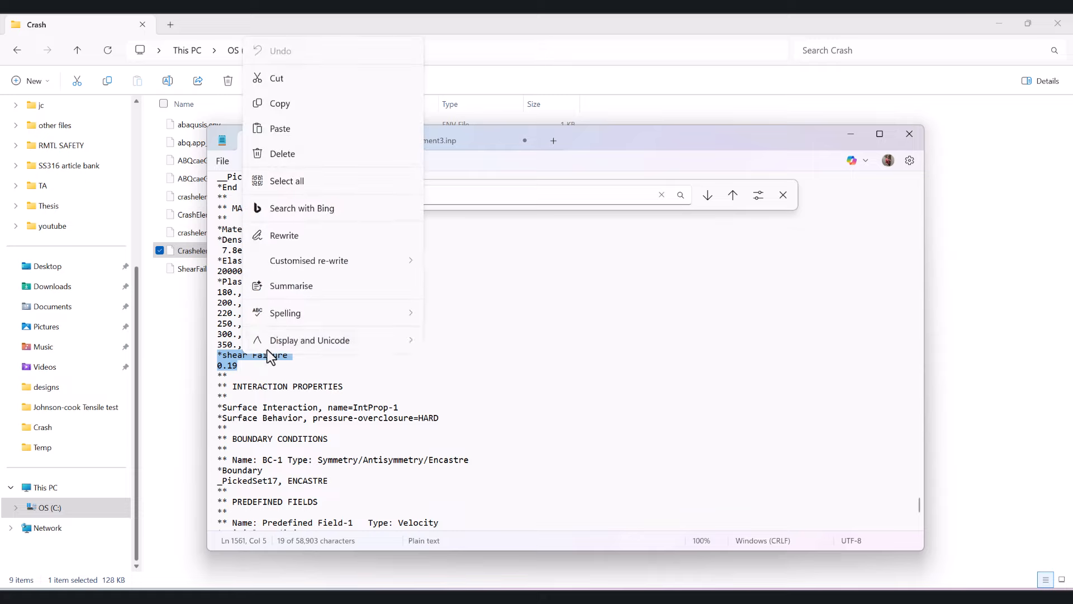
click(305, 103)
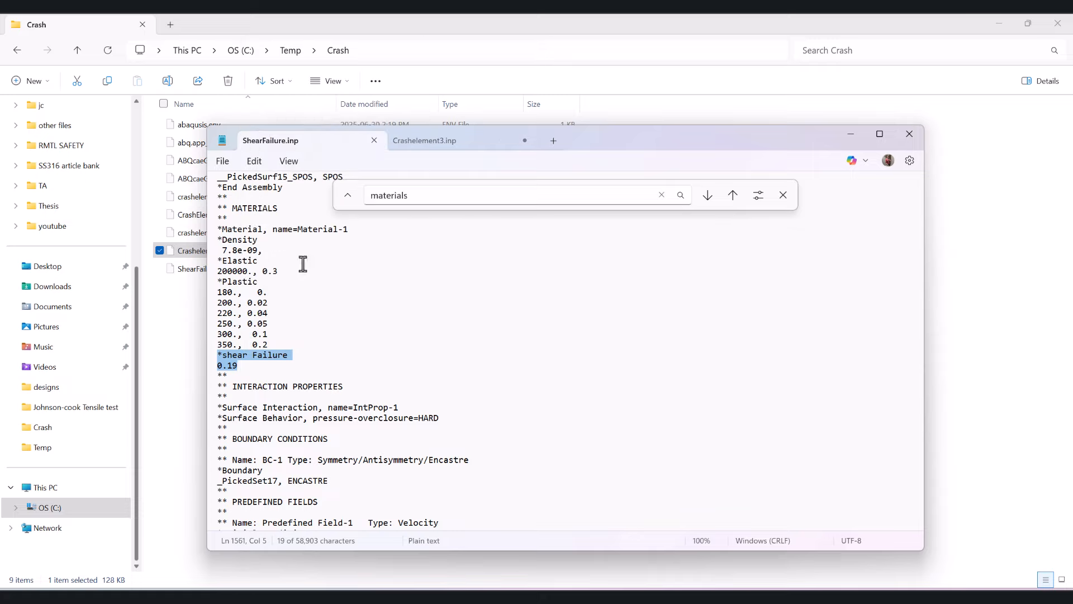
right_click(234, 353)
click(262, 101)
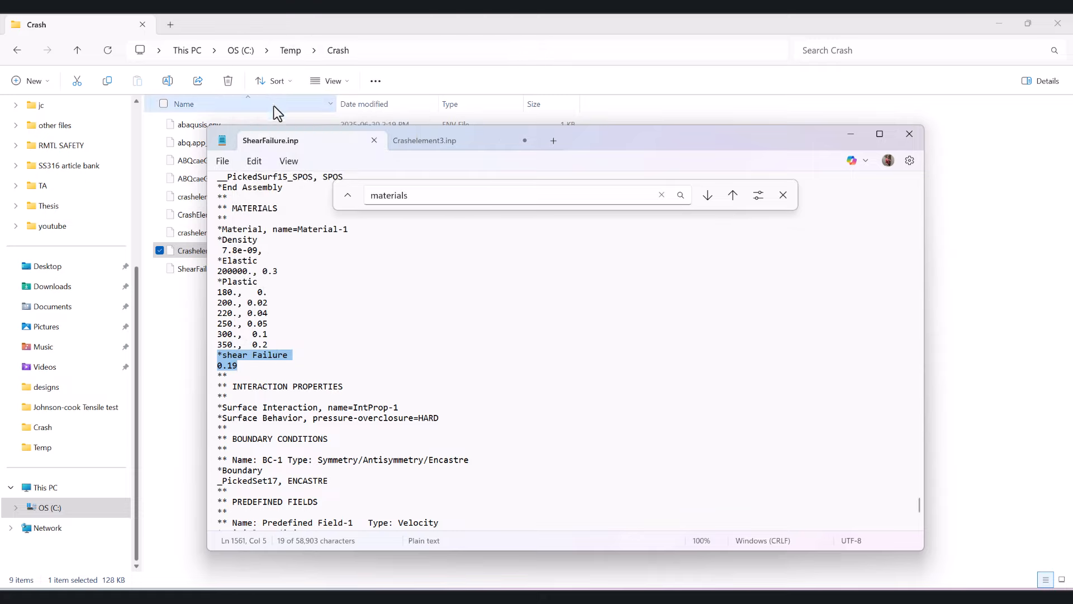
- Paste the shear failure lines under the plastic data in Crashelement3.inp, and close both text files
click(428, 143)
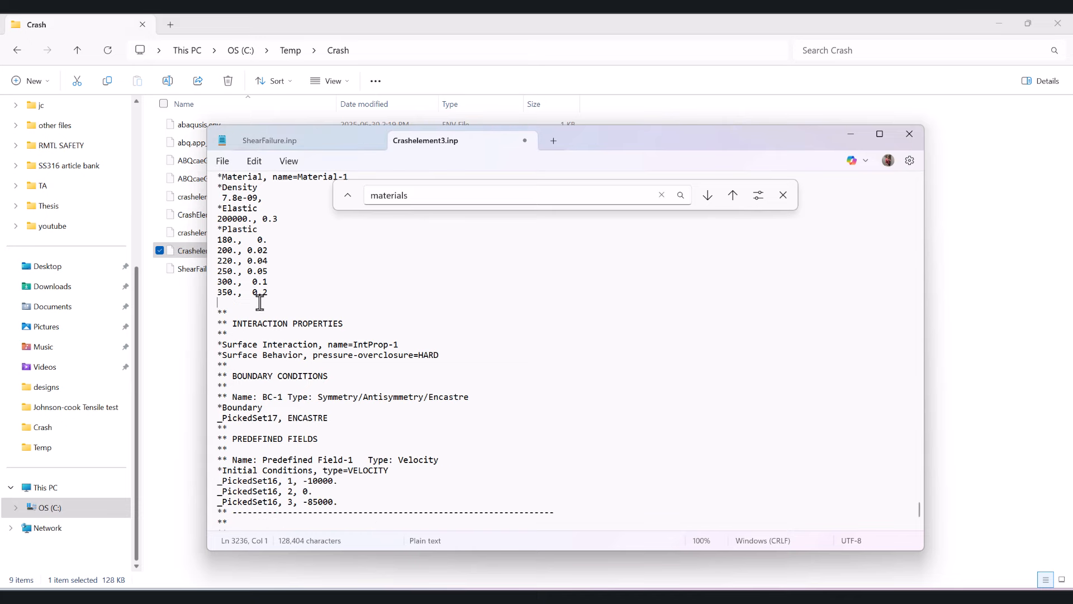
key(ctrl+v)
click(328, 293)
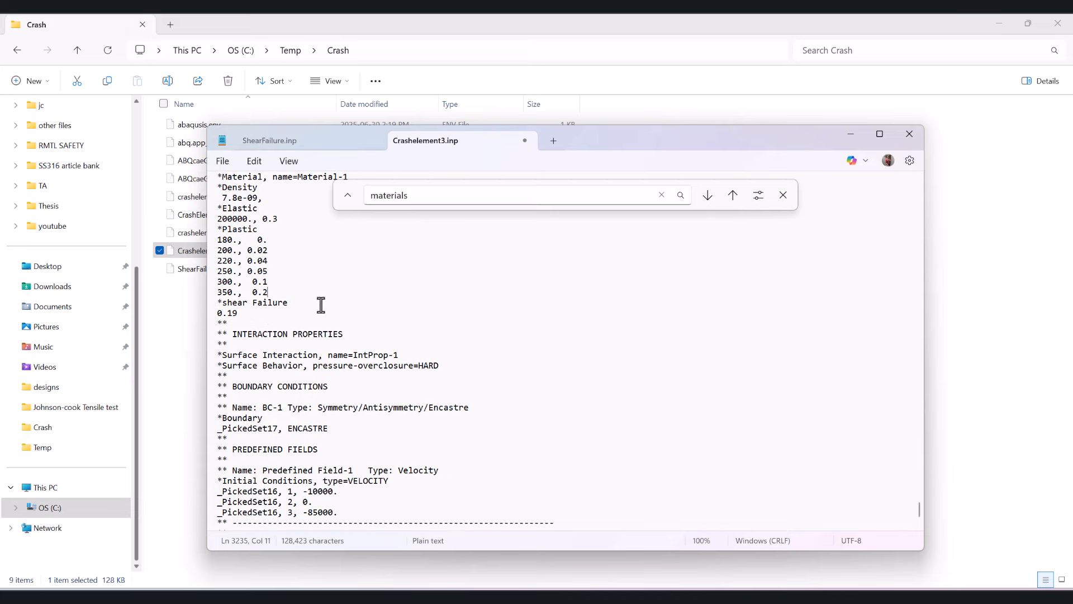
middle_click(345, 144)
middle_click(344, 144)
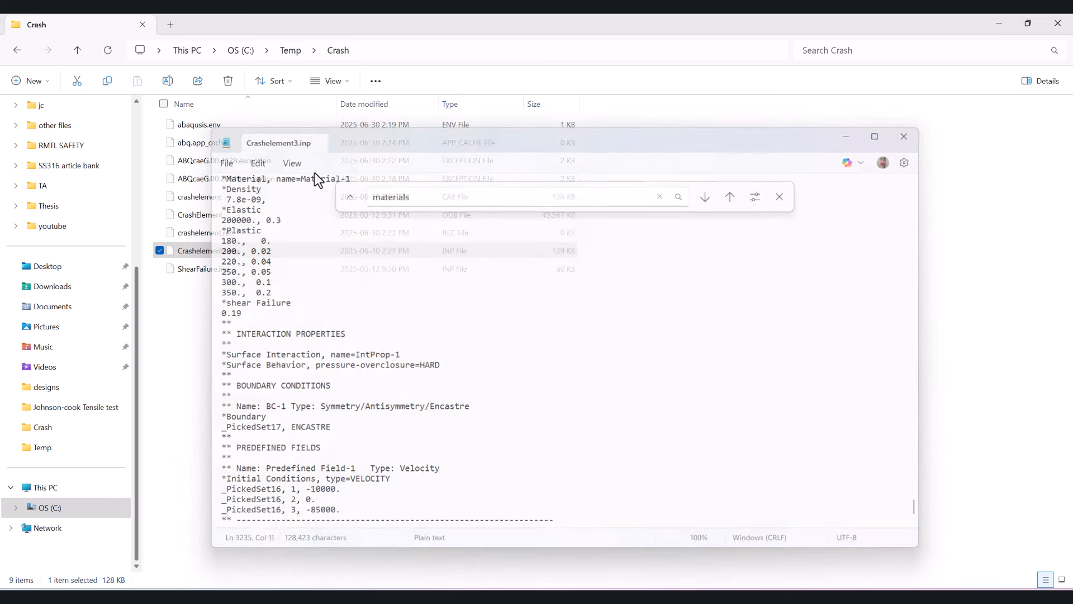
- Switch to Abaqus and create a full analysis job named crashSIZE3 from the input file Crashelement3.inp, keeping the default settings
click(641, 593)
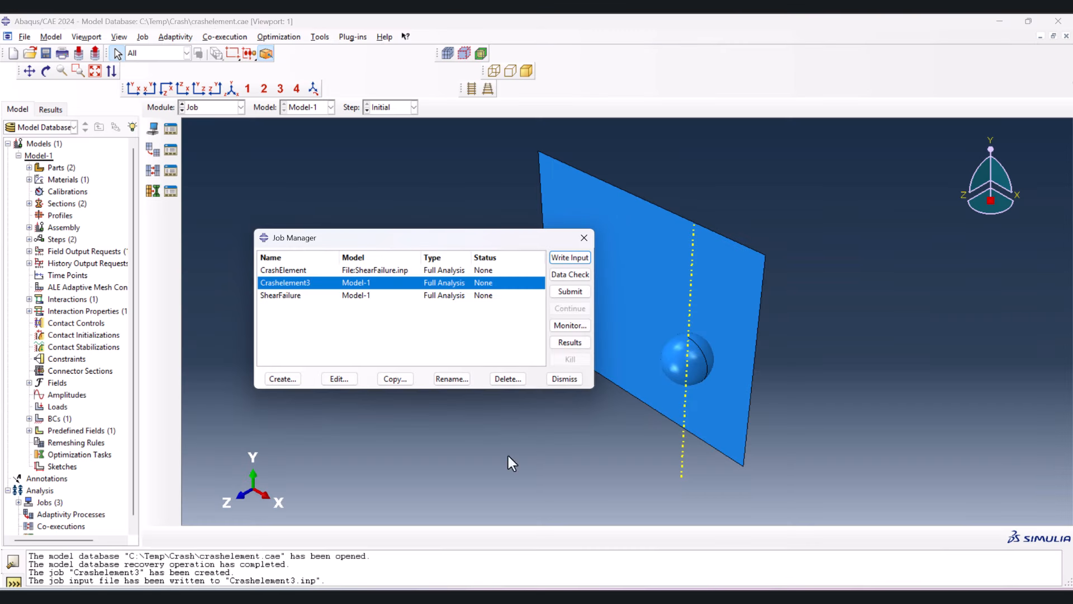
click(283, 378)
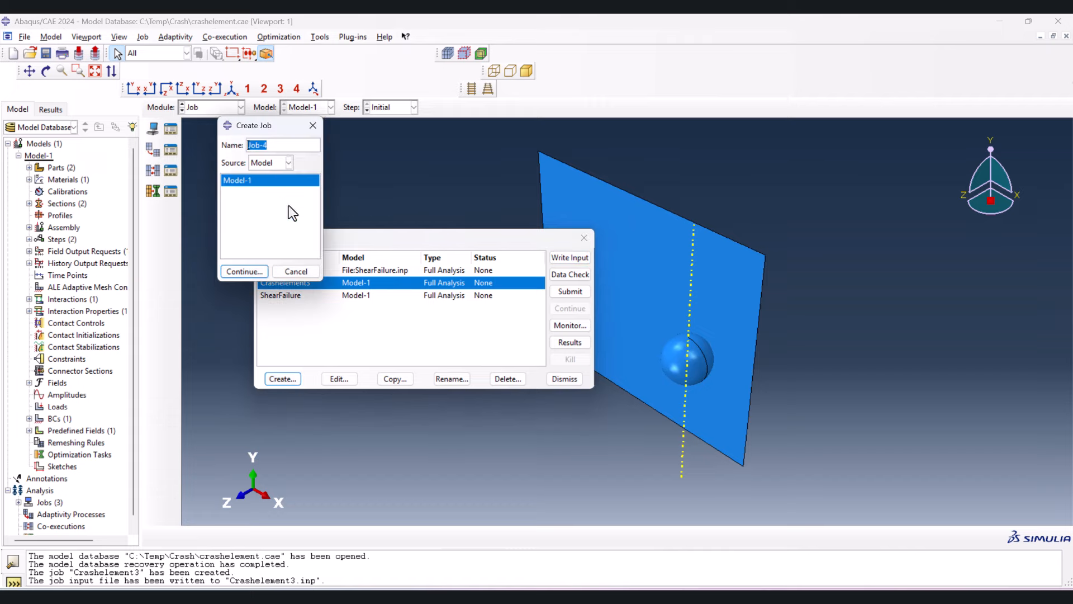
text(crash3)
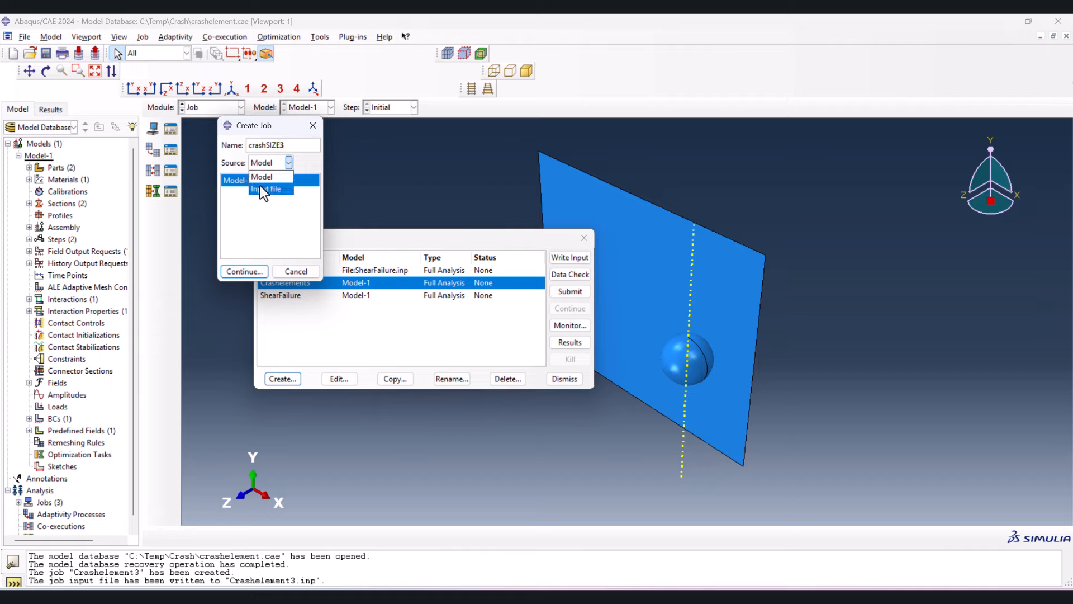
click(260, 188)
click(261, 180)
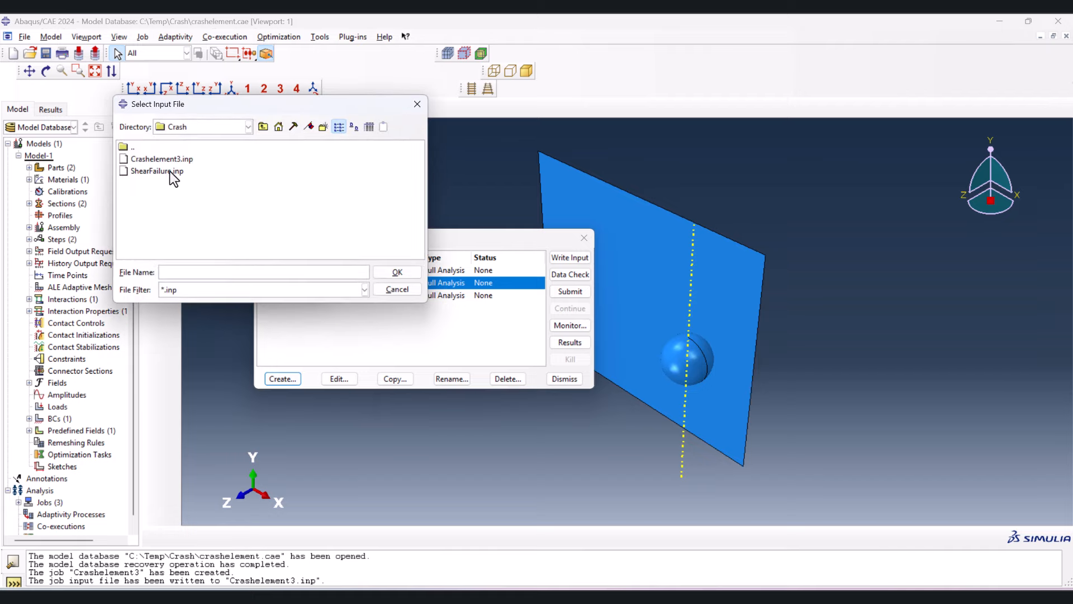
click(162, 159)
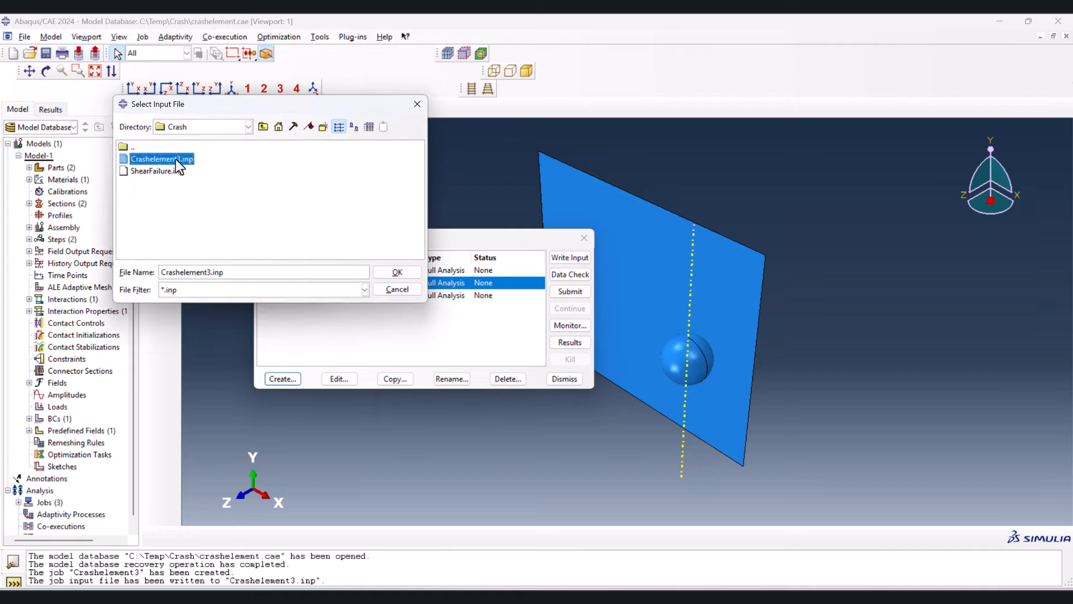
click(396, 271)
click(250, 272)
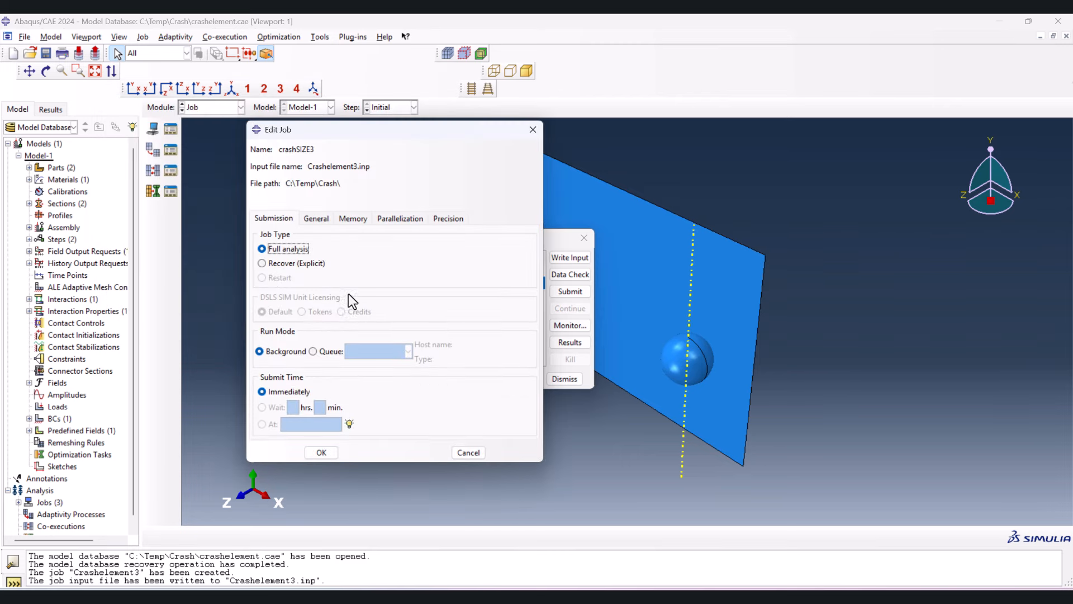
click(320, 452)
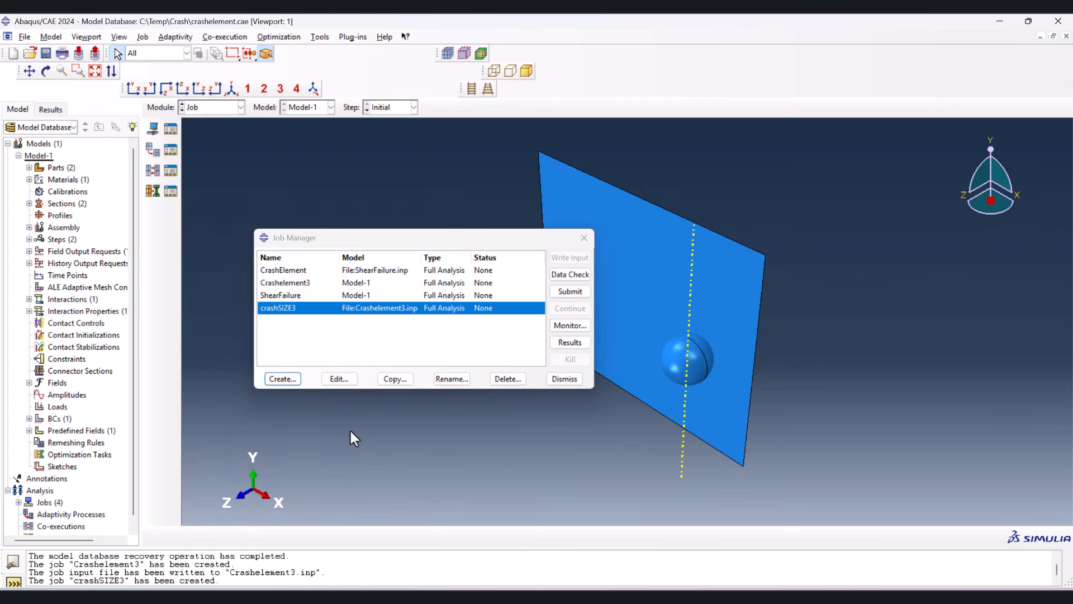
- Submit the crashSIZE3 job for analysis and check its progress in the job monitor
click(559, 293)
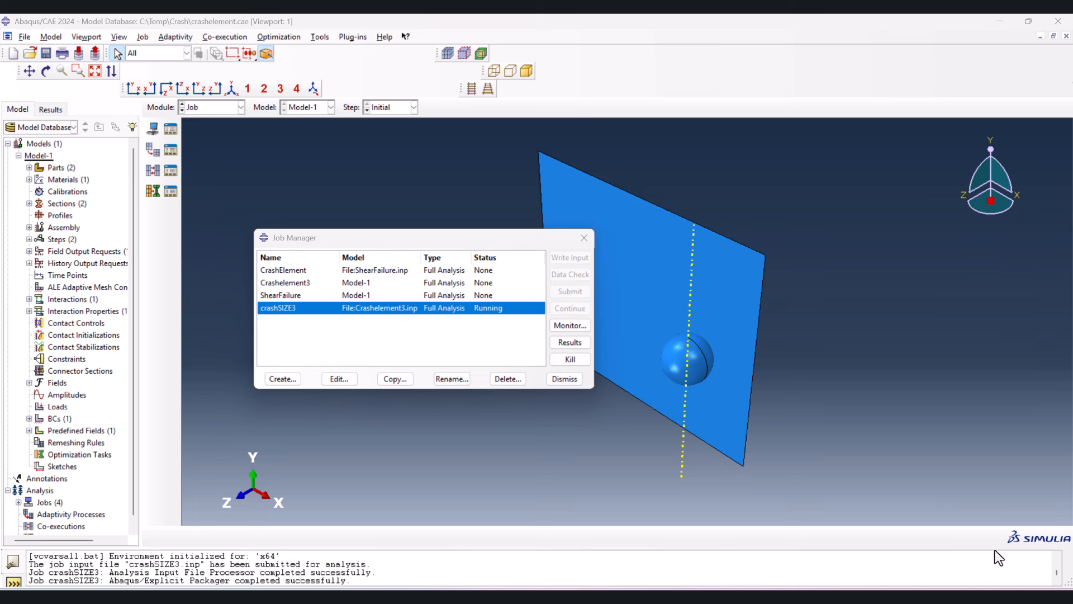
click(572, 326)
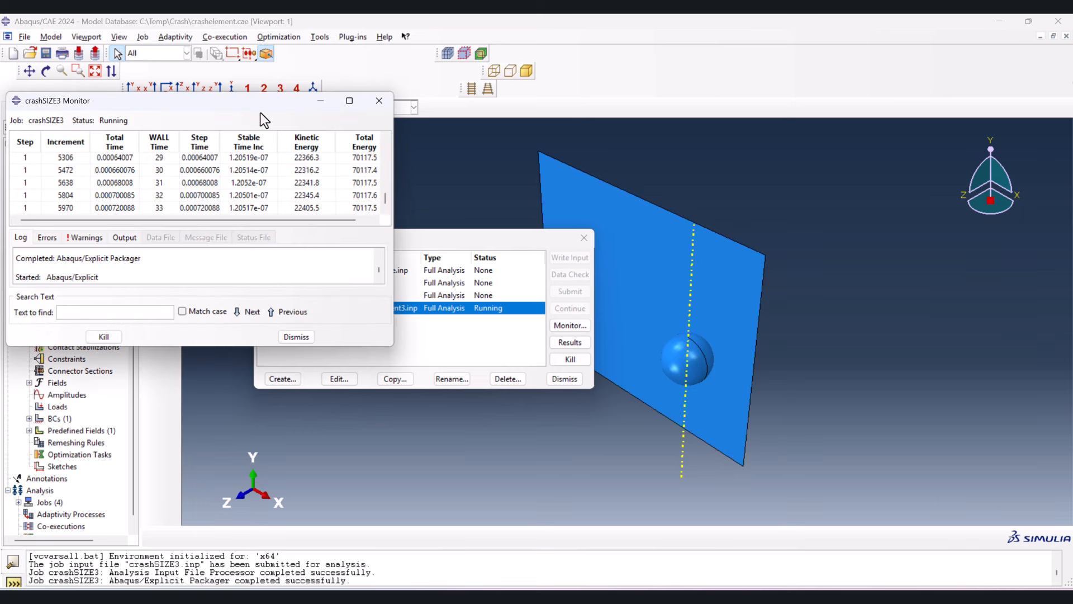
drag(263, 103, 624, 118)
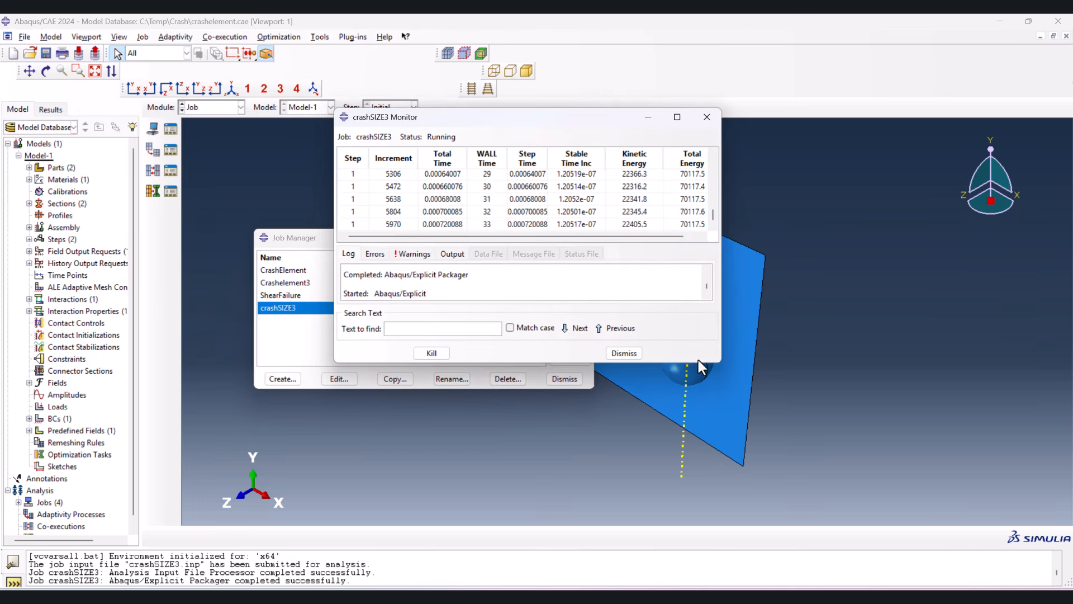
click(634, 348)
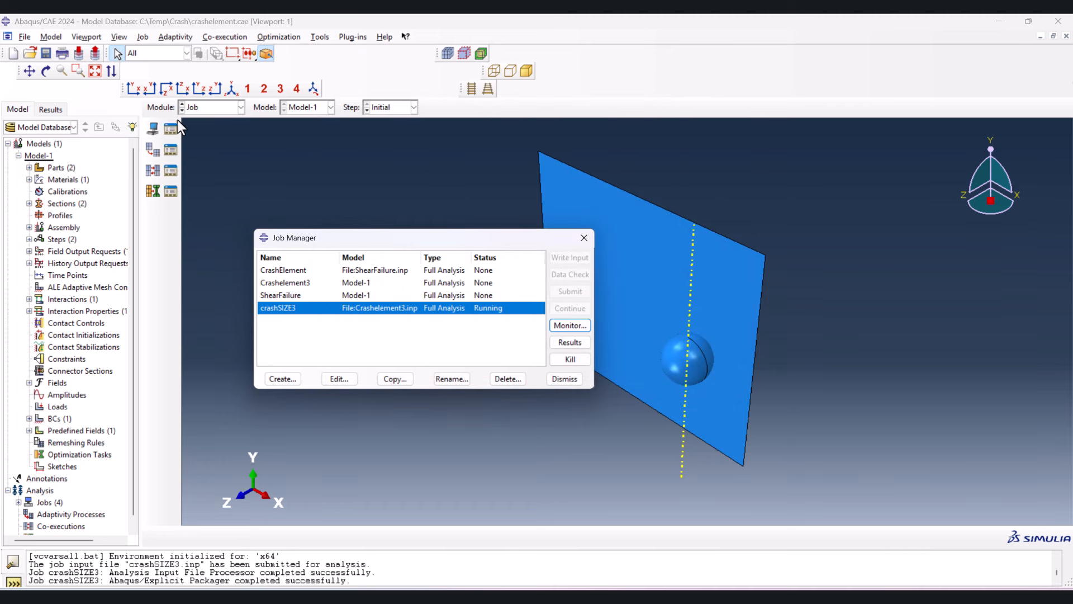
- Copy Model-1 to a new model named Model-2, and close its attributes without editing them
double_click(33, 156)
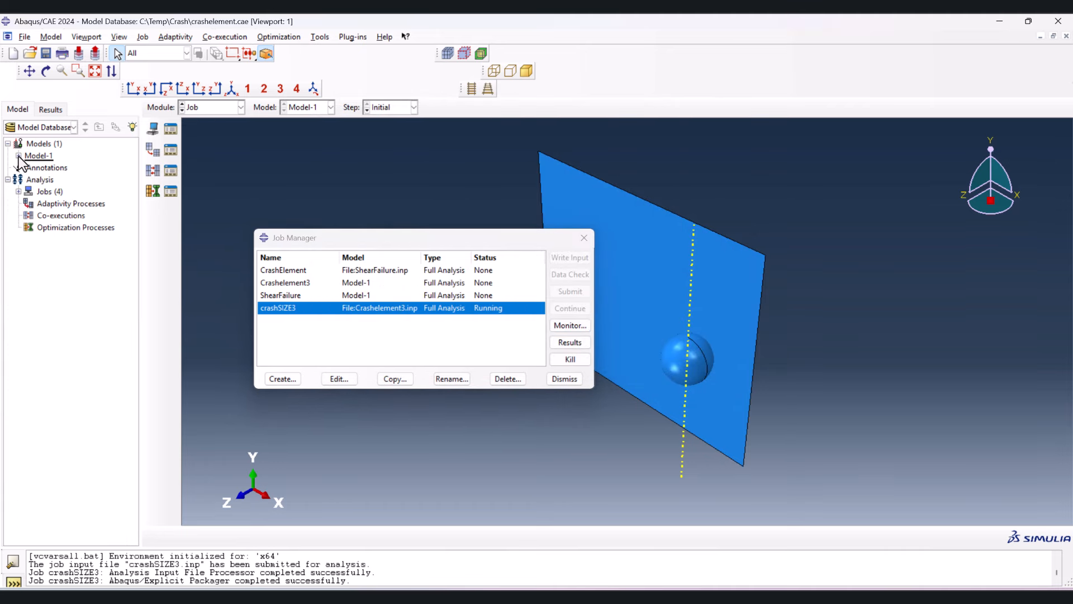
right_click(33, 161)
click(62, 177)
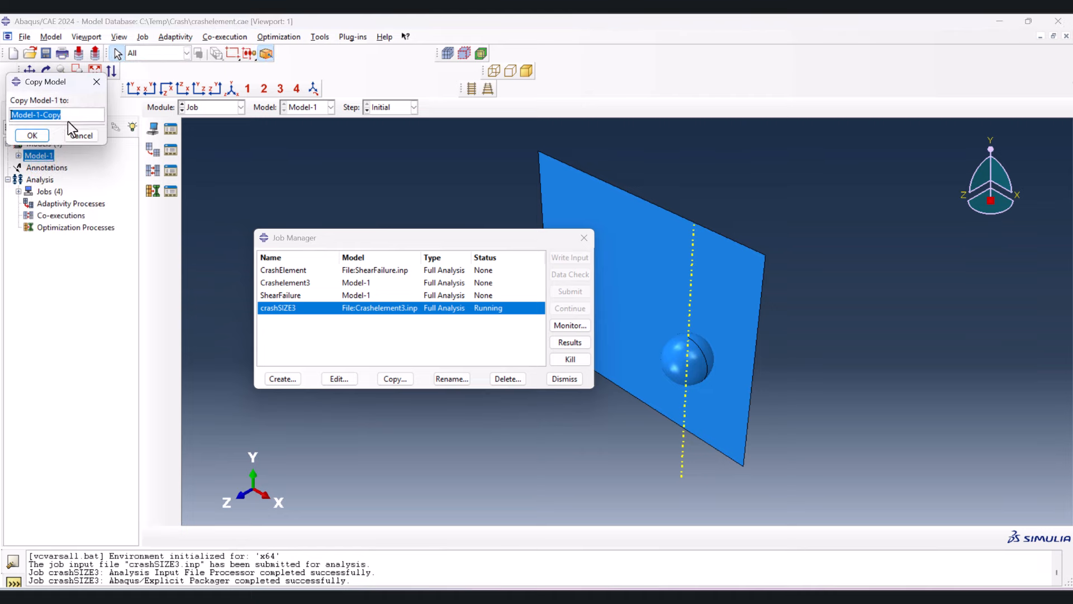
drag(71, 117, 36, 116)
text(2)
click(45, 136)
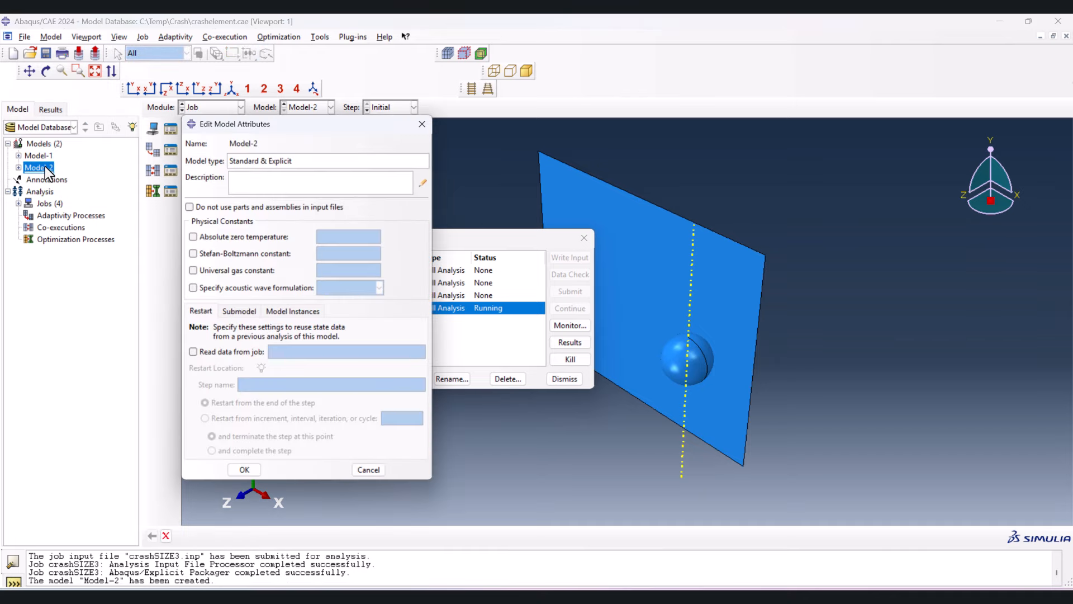
click(424, 123)
- In the Mesh module, assign a finer global seed size to the sphere and plate instances of Model-2
click(206, 105)
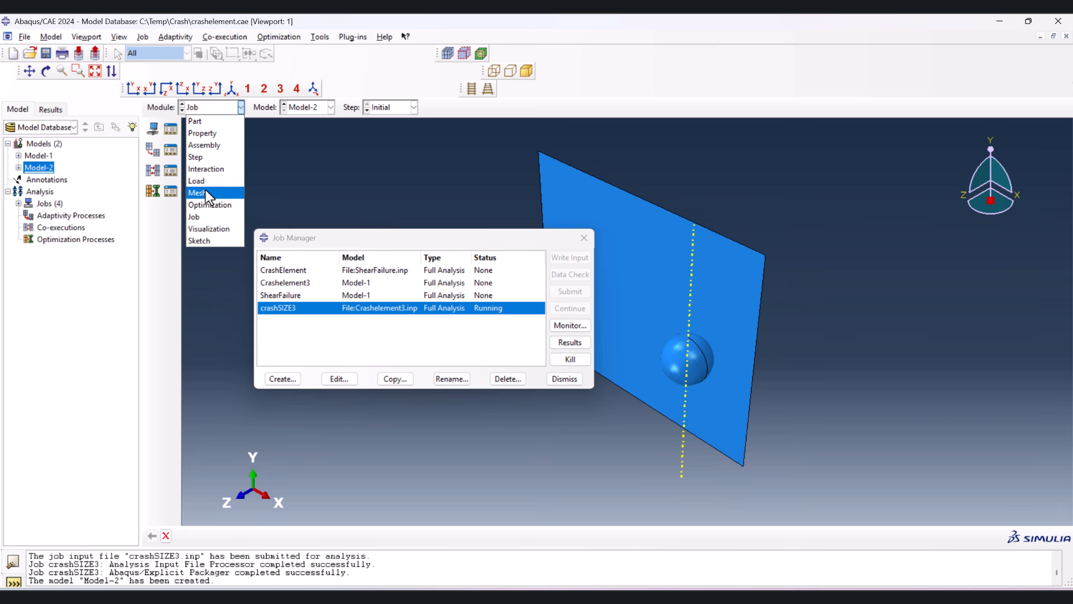
click(205, 189)
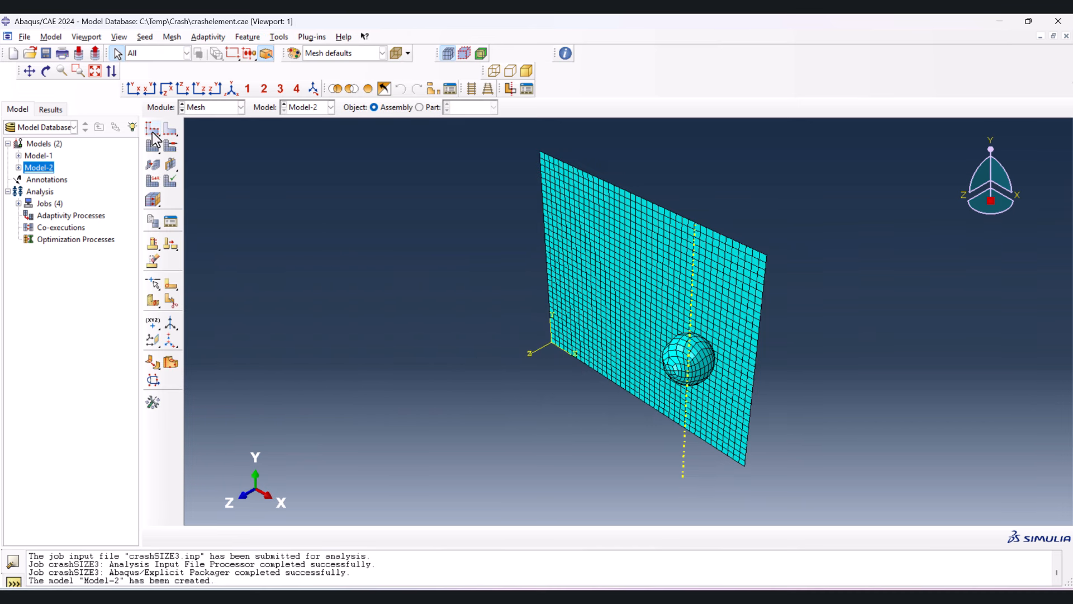
click(152, 129)
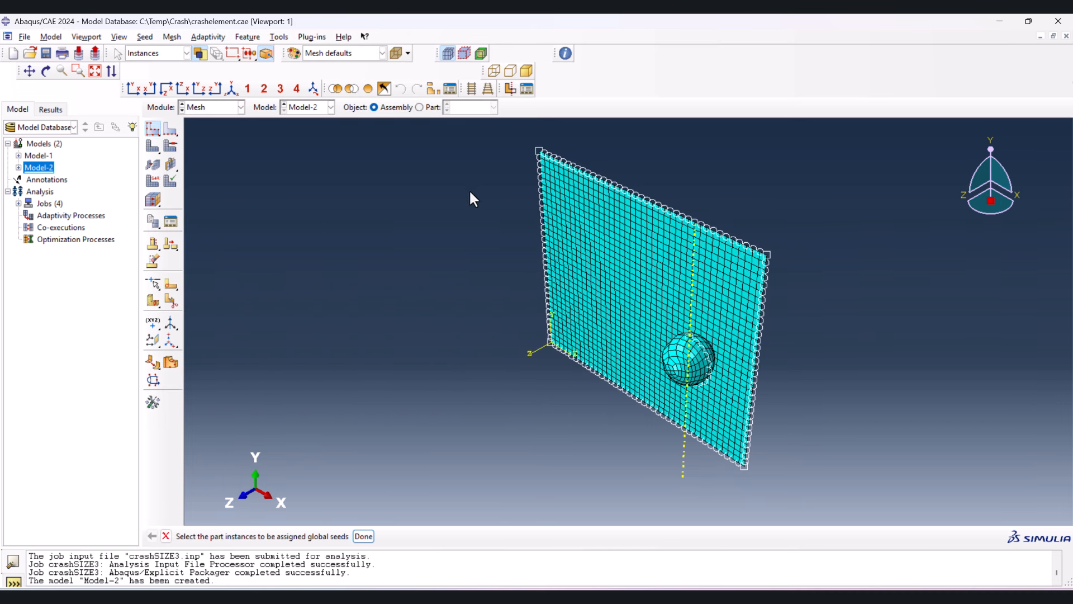
drag(455, 137, 872, 494)
middle_click(478, 377)
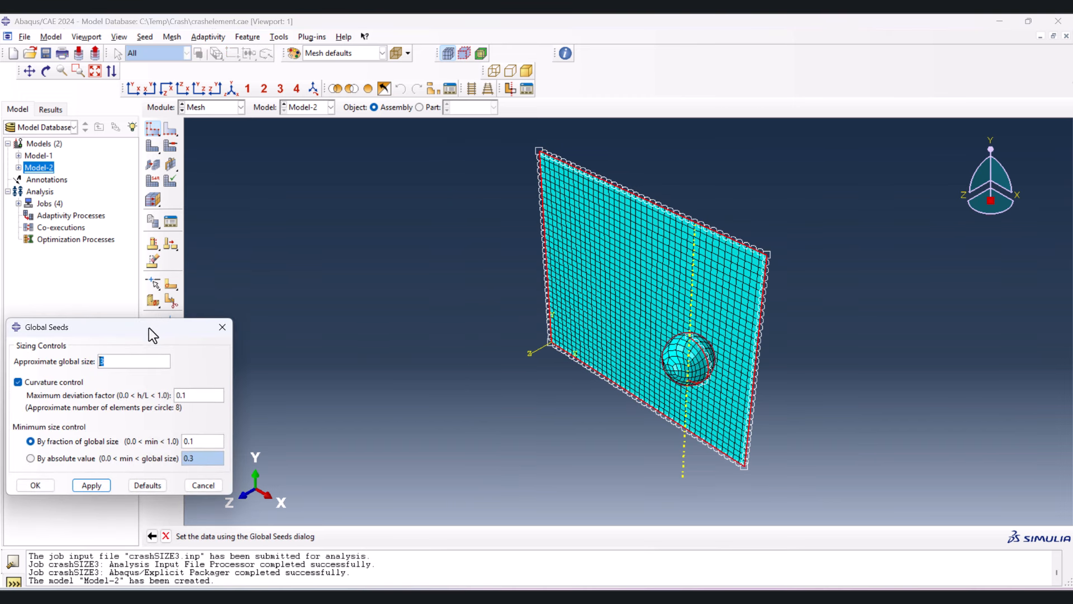
click(35, 485)
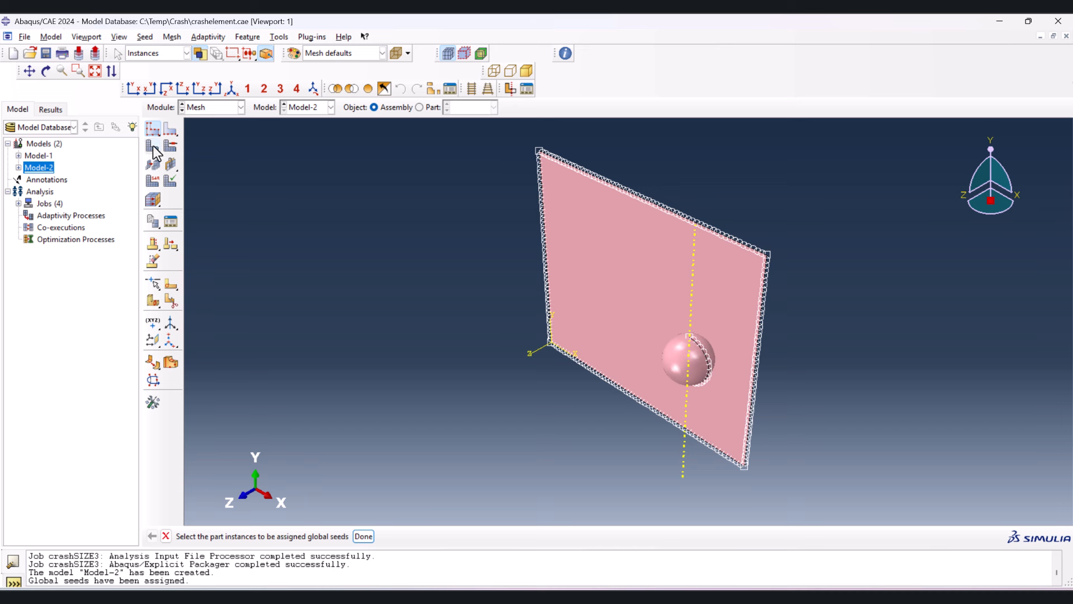
- Mesh both the sphere and plate part instances of Model-2 with the new seeds
click(153, 147)
drag(318, 154, 873, 531)
middle_click(427, 344)
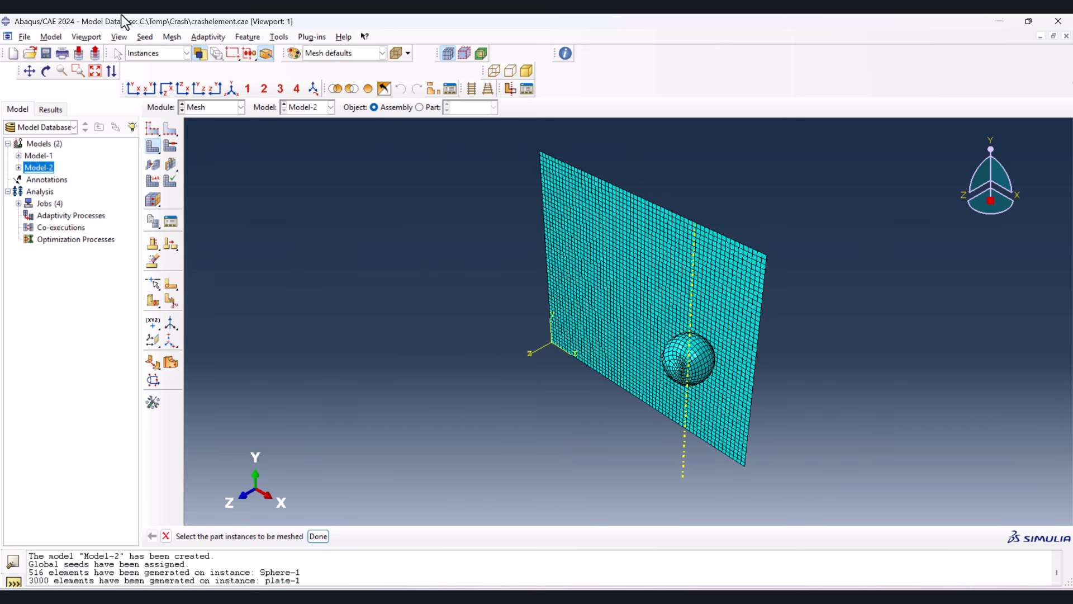
- Query the mesh of the entire Model-2 assembly for its node and element totals
click(569, 55)
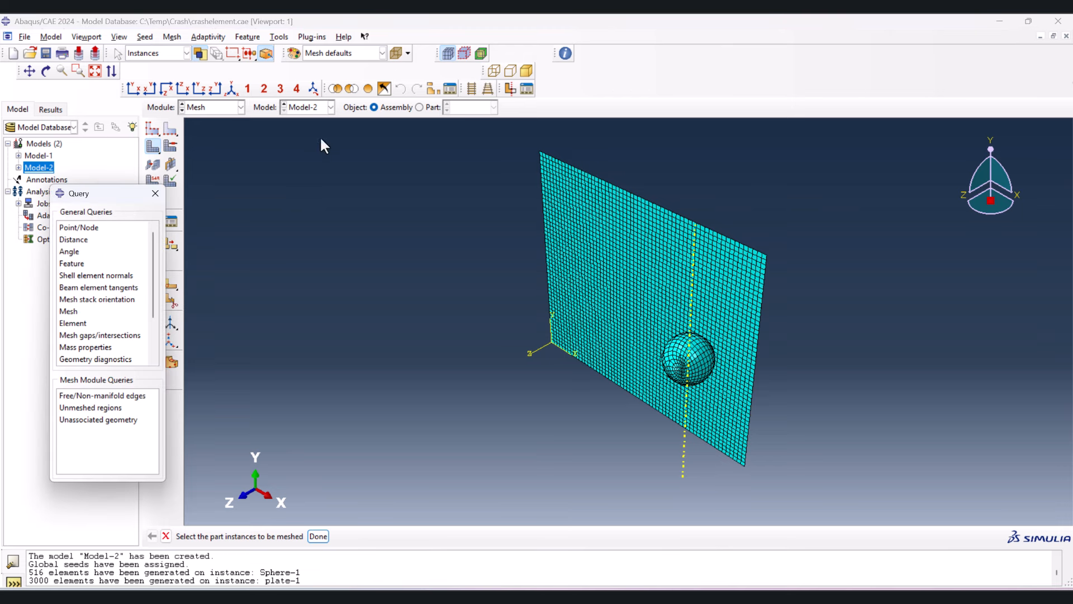
click(76, 312)
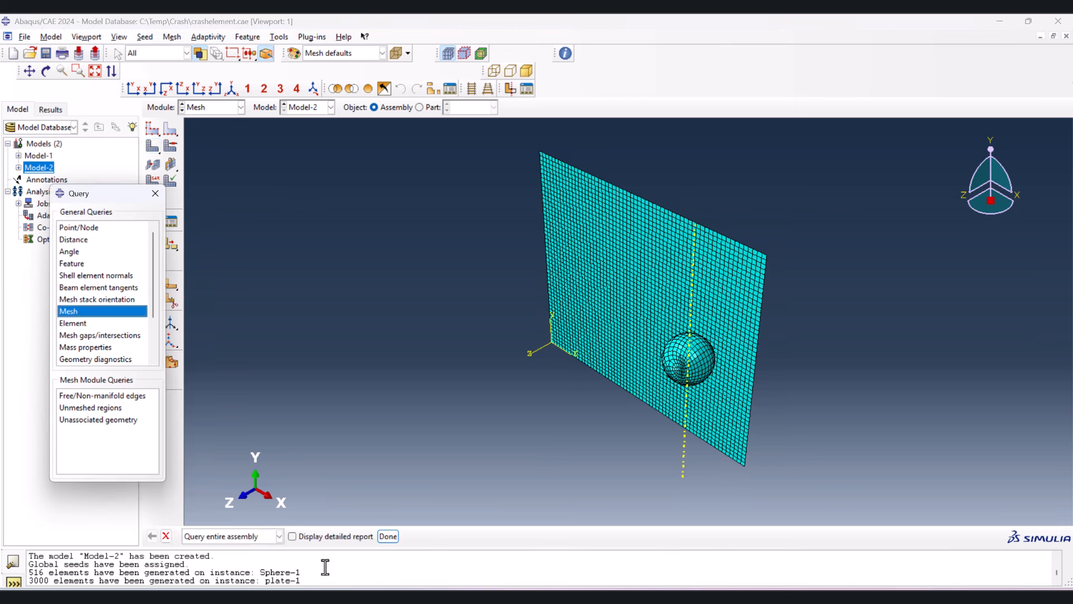
click(388, 536)
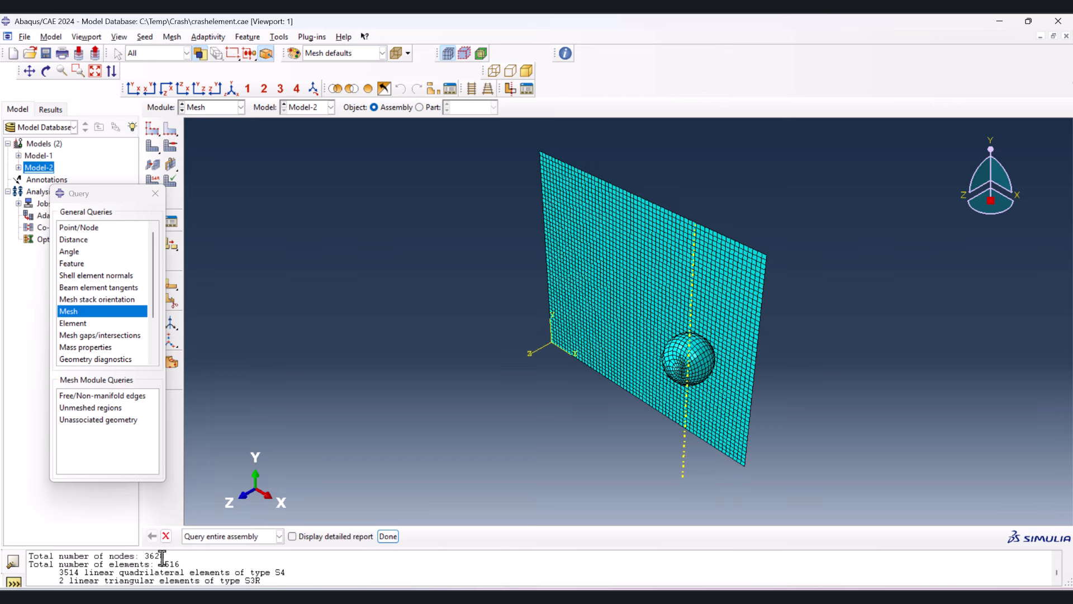
- Copy the mesh totals into the mesh size 2 row in Excel, entering 3516 elements and 3628 nodes, and return to Abaqus
drag(144, 557, 164, 559)
key(alt+Tab)
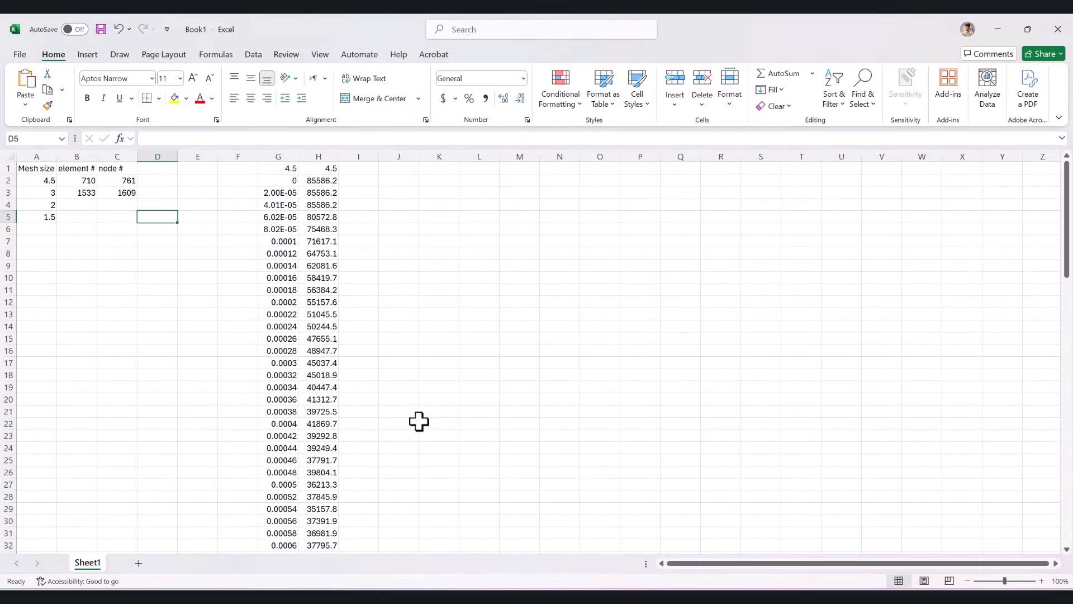
click(108, 203)
key(ctrl+v)
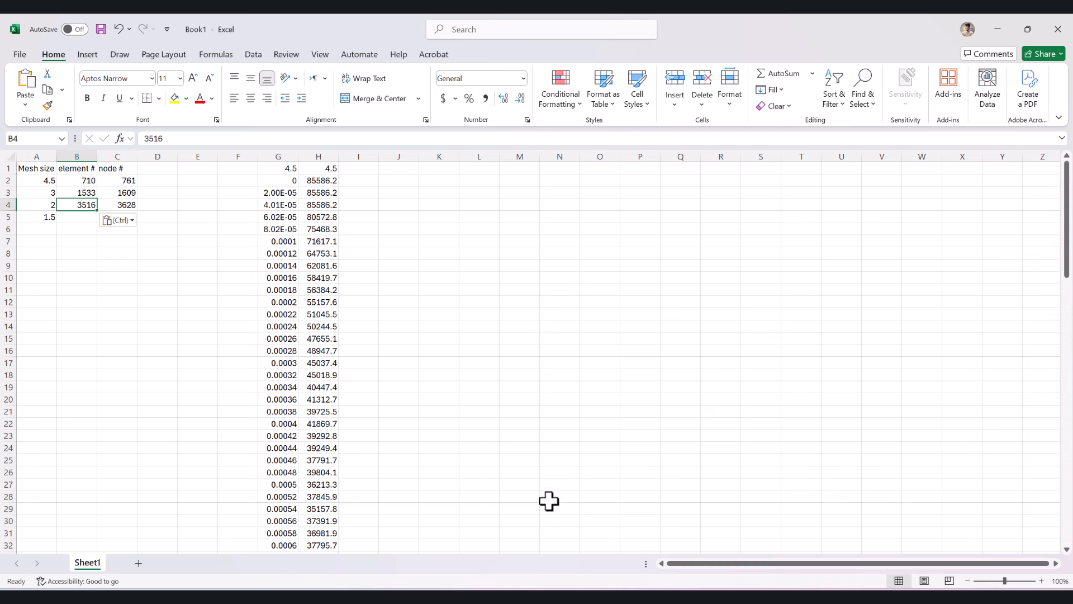
click(995, 26)
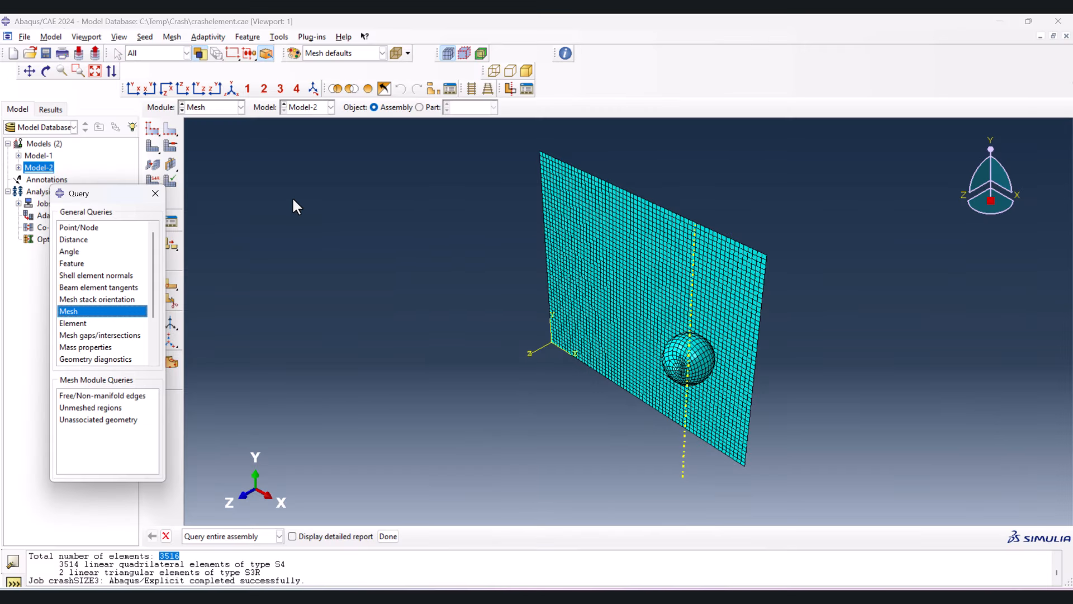
- Close the query, create a job named crashelement2 from Model-2 in the Job module, and write its input file
click(159, 192)
click(212, 108)
click(202, 218)
click(170, 129)
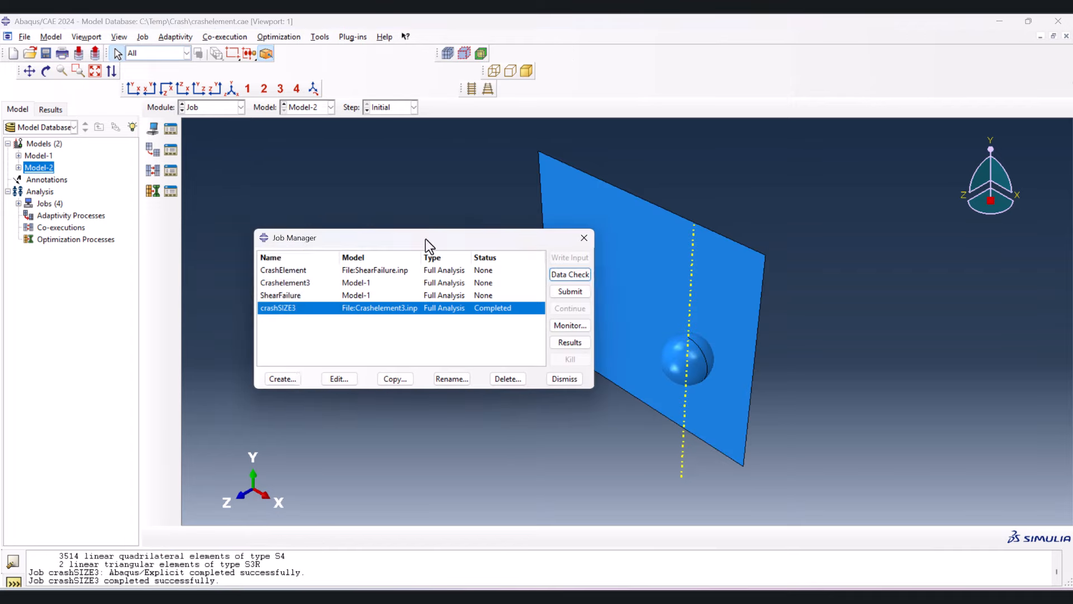
click(283, 378)
click(237, 193)
double_click(274, 144)
text(crashelement2)
click(244, 270)
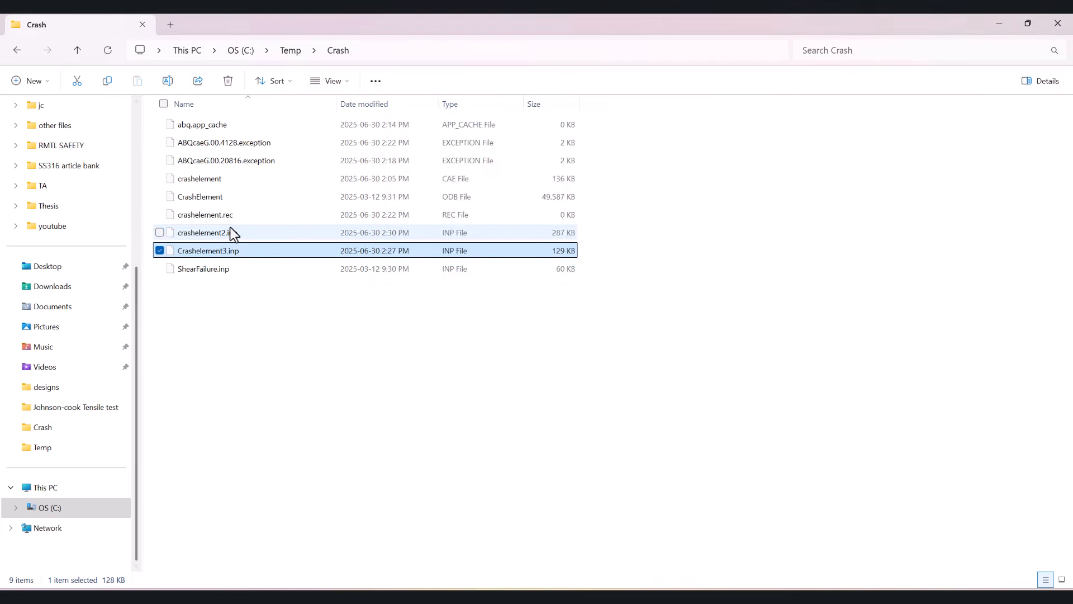
- Open crashelement2.inp from the Crash folder and paste the *shear Failure line with value 0.19 after the plastic data
double_click(230, 233)
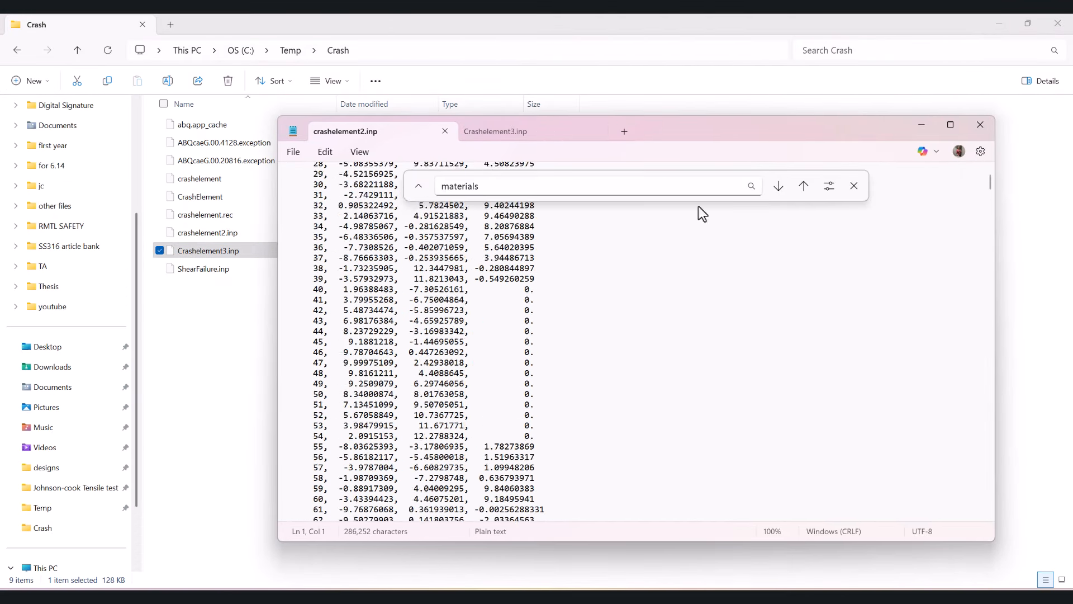
click(376, 307)
key(ctrl+v)
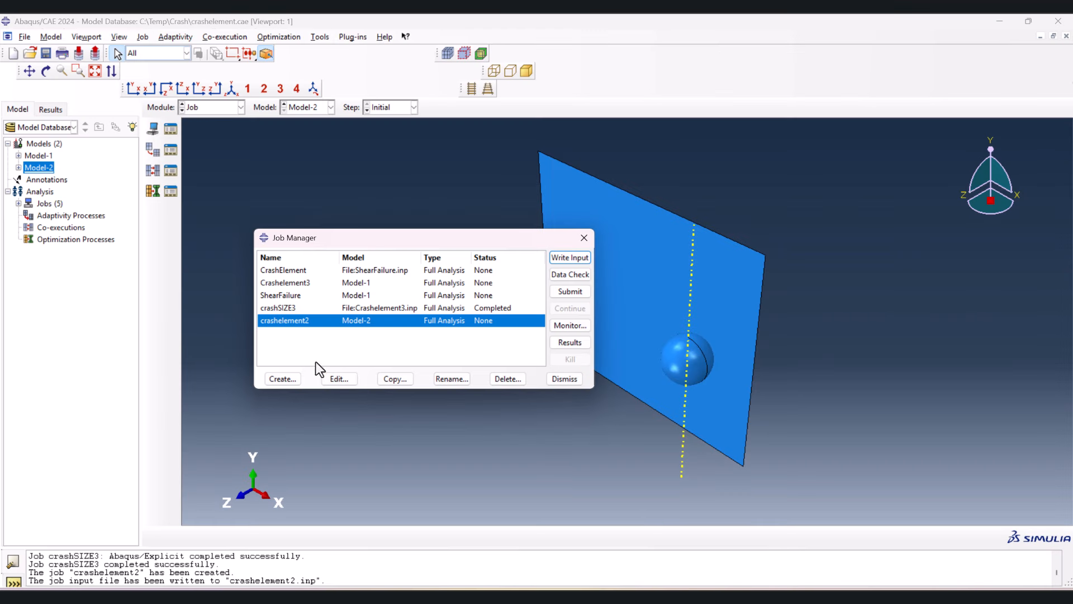
- Create a job named crashSIZE2 from the input file crashelement2.inp and submit it for analysis
click(283, 378)
click(271, 163)
click(271, 182)
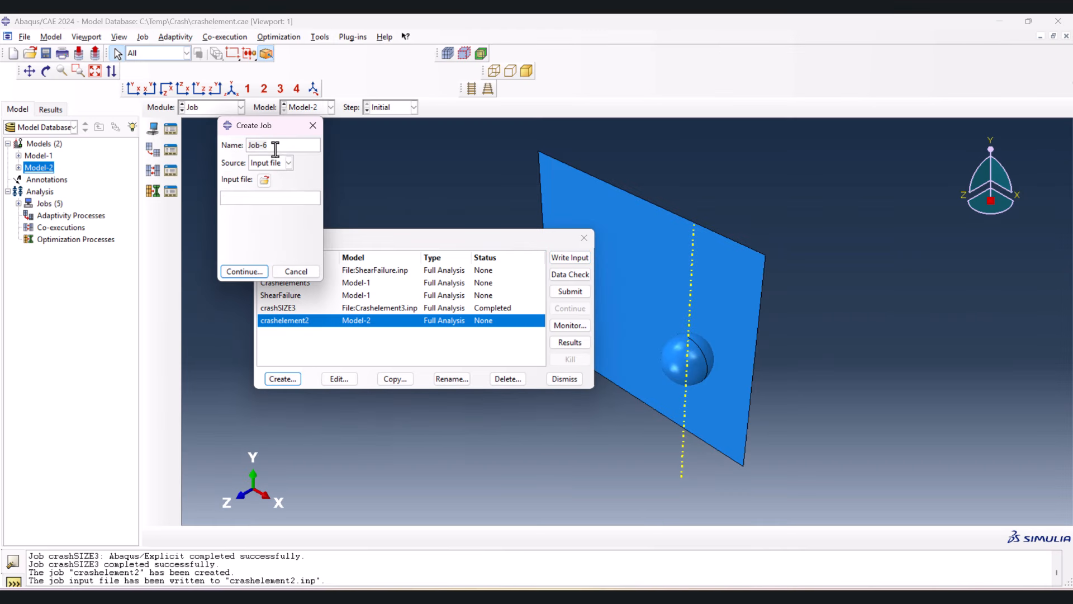
double_click(274, 144)
text(crashSIZE2)
click(266, 182)
double_click(142, 149)
click(245, 271)
click(572, 291)
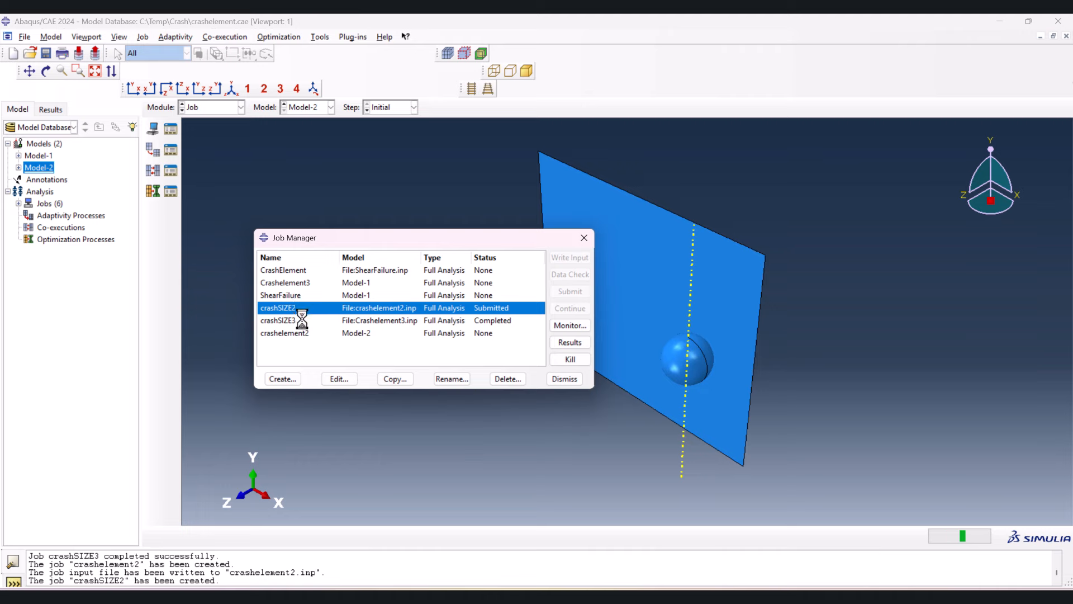
- Copy Model-2 to a new model named Model-3, and close its attributes without editing them
right_click(47, 170)
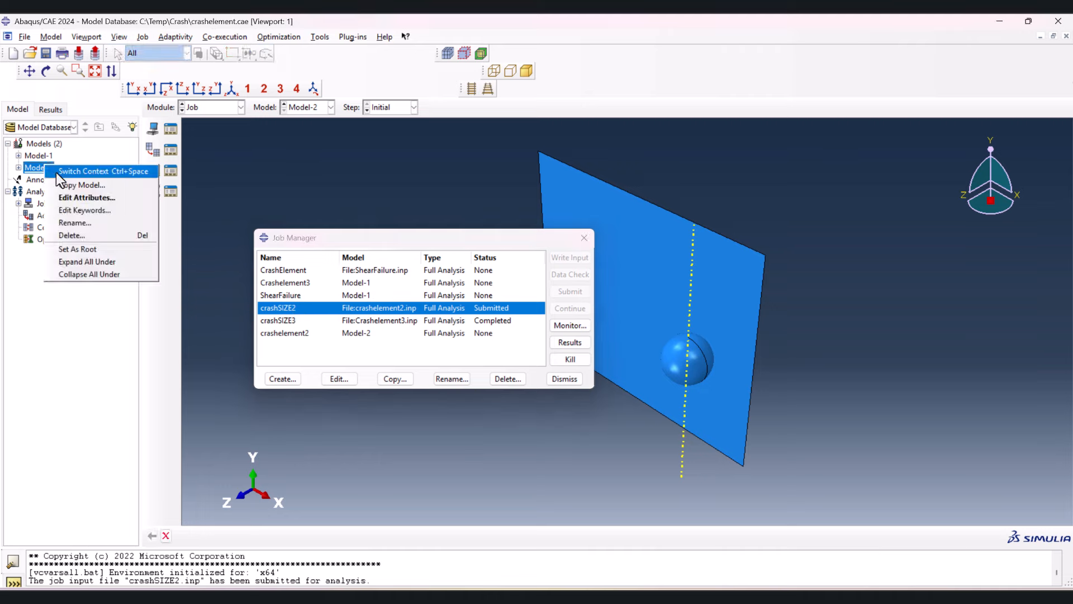
click(61, 171)
drag(67, 116, 33, 116)
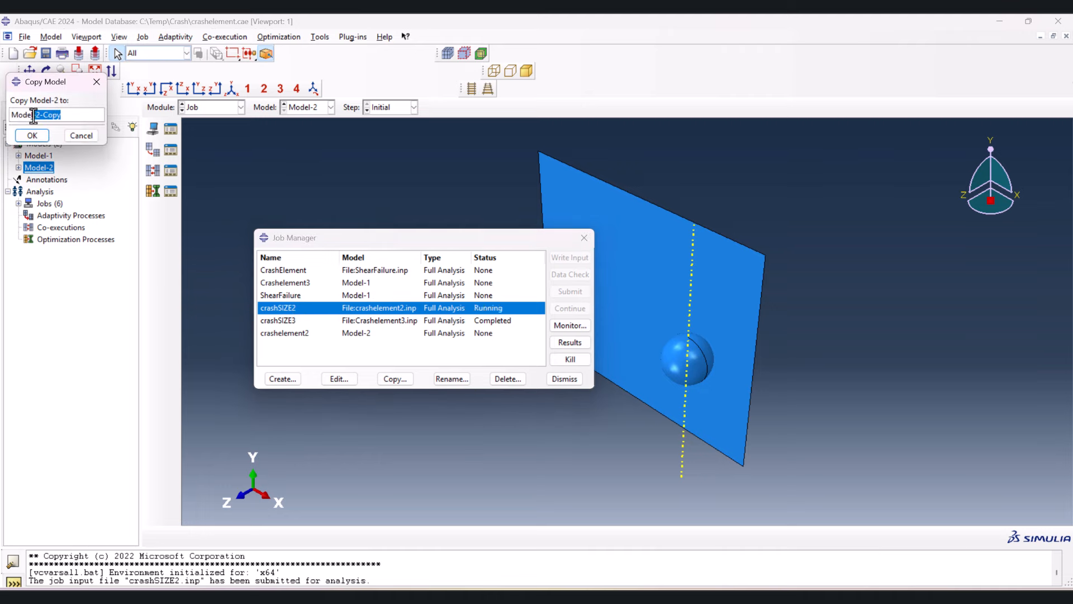
text(3)
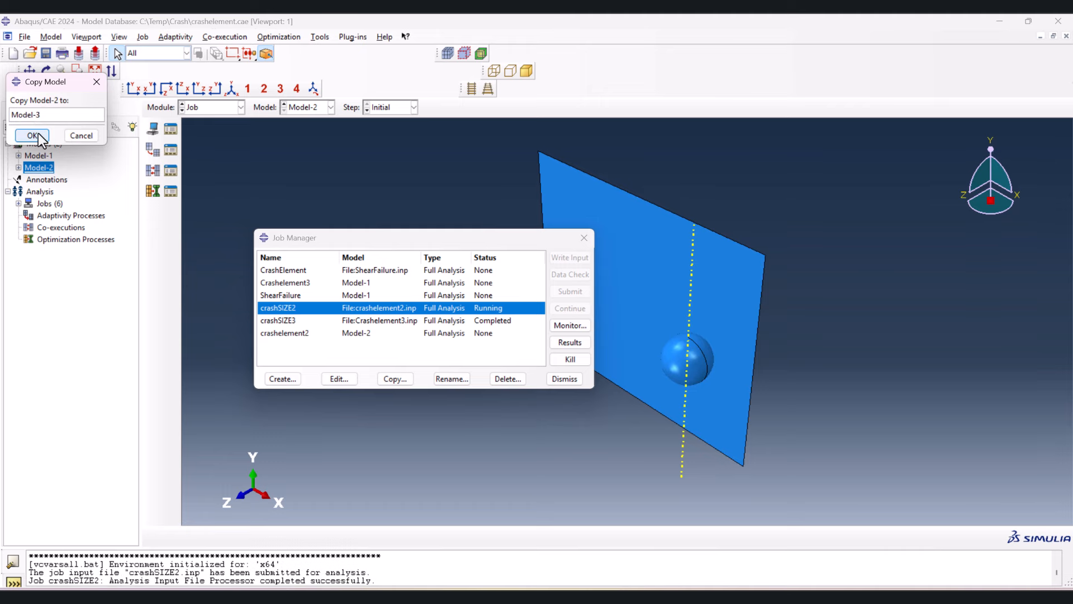
click(33, 135)
double_click(42, 179)
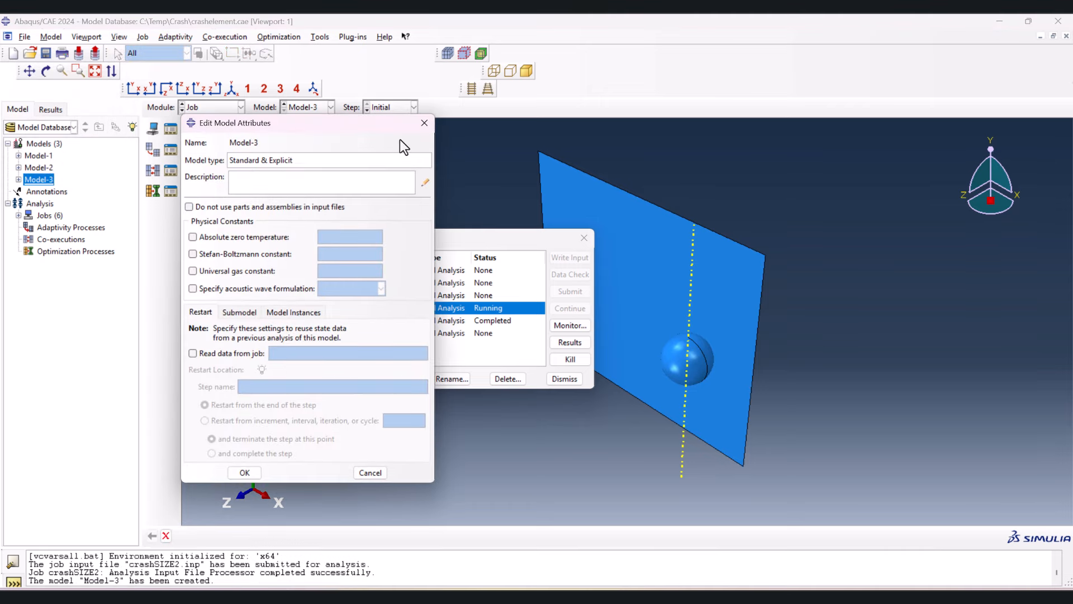
click(424, 123)
- In the Mesh module, assign a global seed size of 1.5 to the sphere and plate instances of Model-3
click(223, 107)
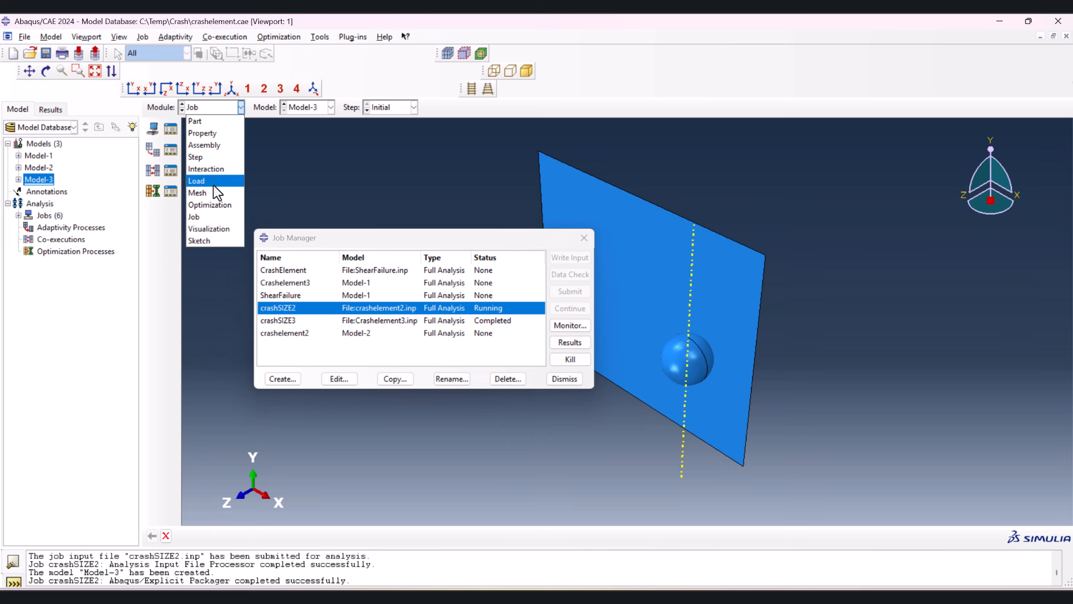
click(216, 193)
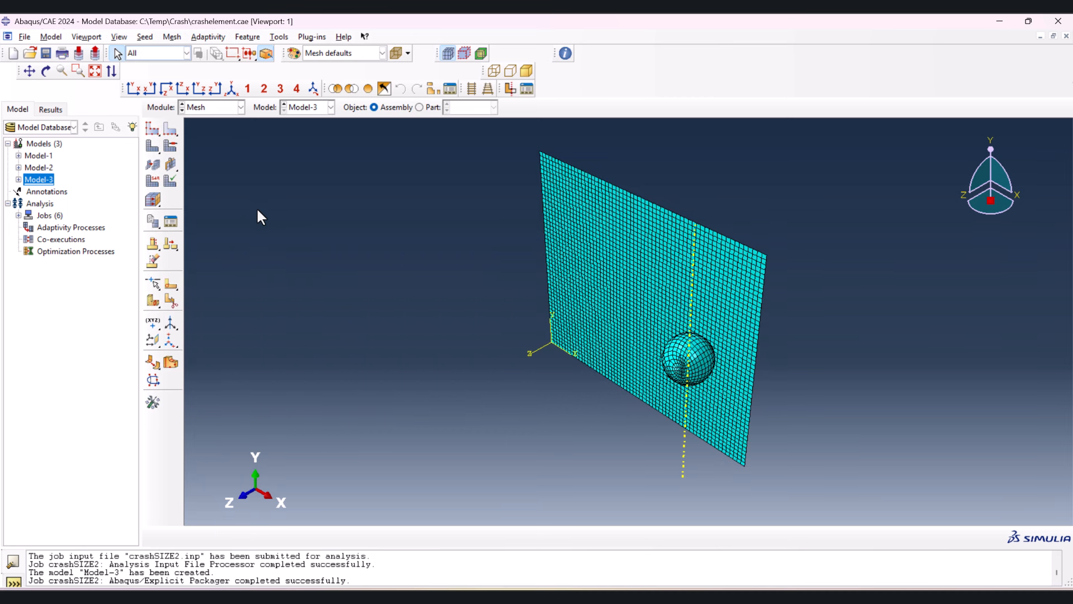
click(152, 133)
drag(289, 118, 860, 457)
middle_click(450, 318)
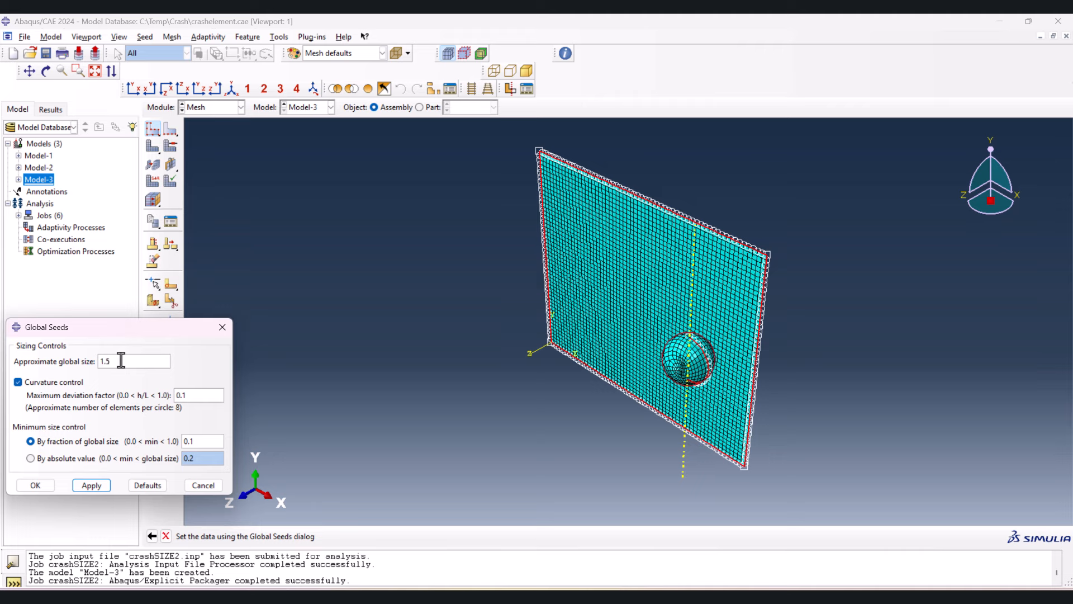
click(39, 488)
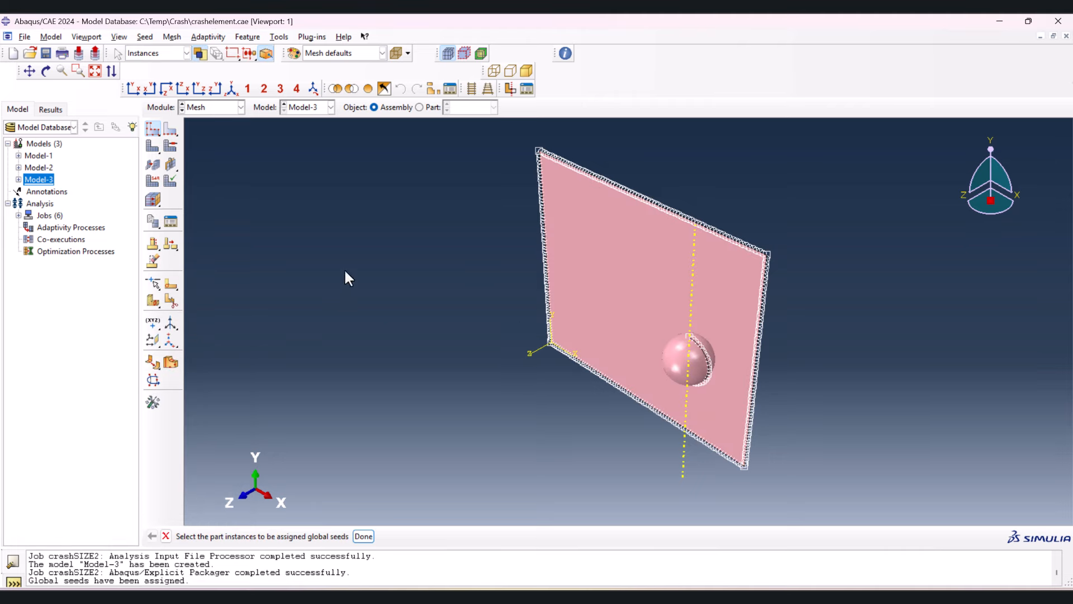
- Mesh both the sphere and plate part instances of Model-3 with the new seeds
click(149, 146)
drag(329, 146, 822, 496)
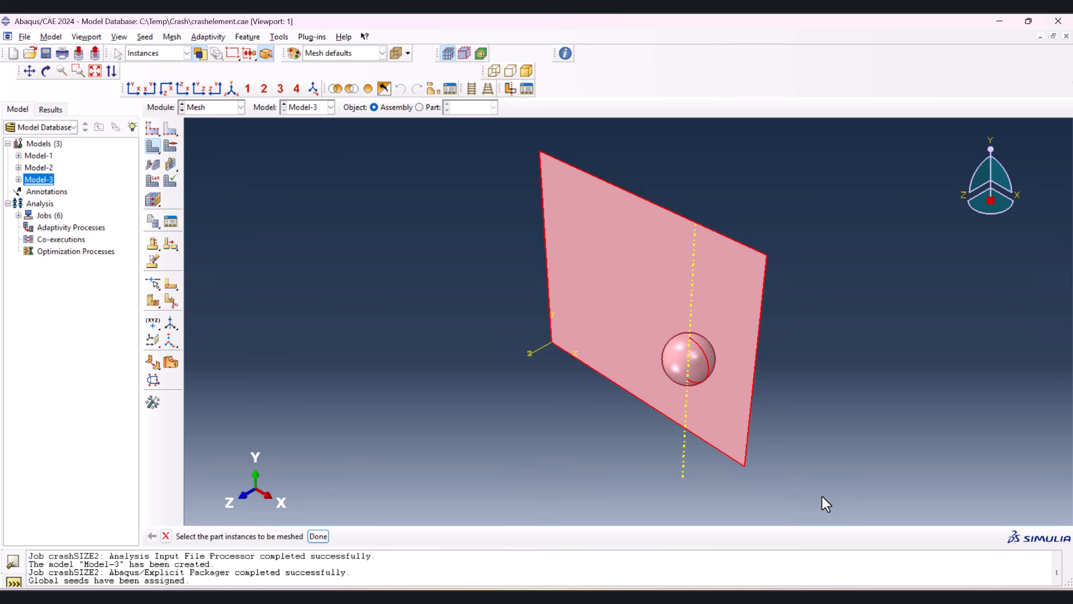
middle_click(465, 323)
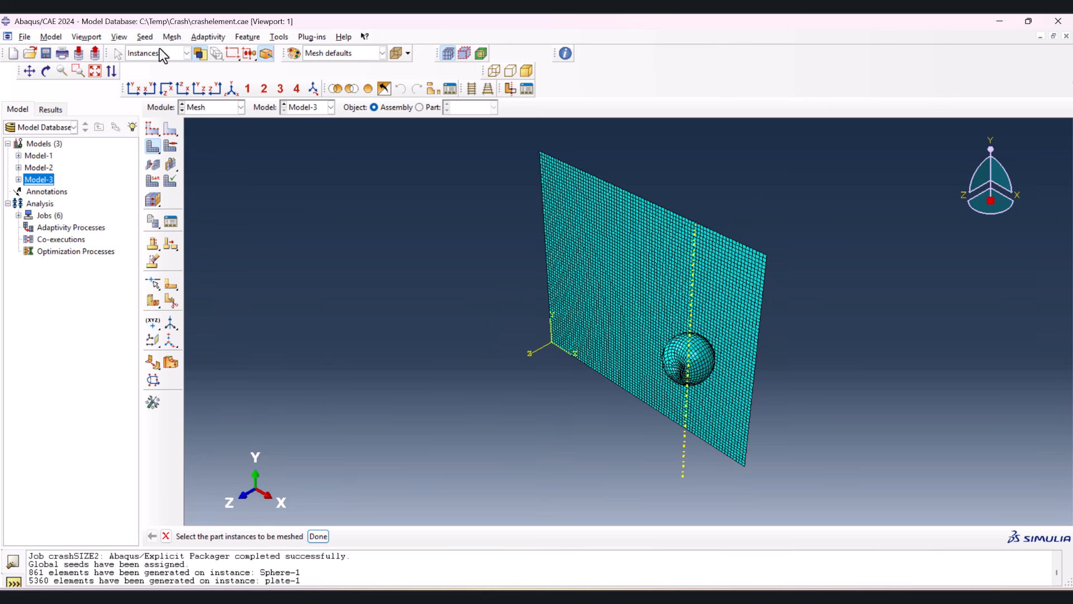
- Query the mesh of the entire Model-3 assembly for its node and element totals
click(565, 54)
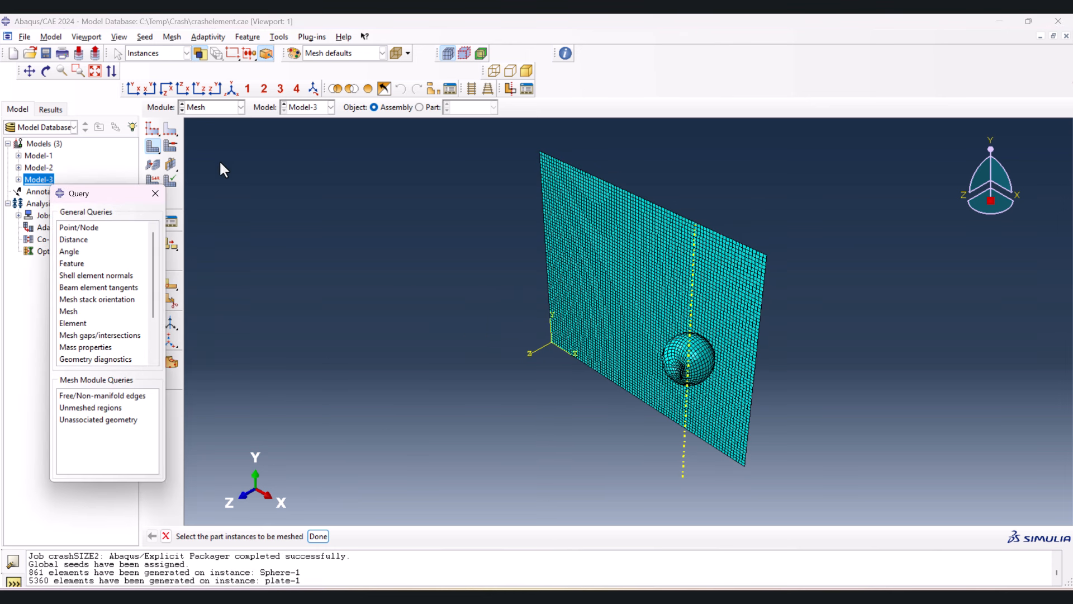
click(81, 308)
click(391, 535)
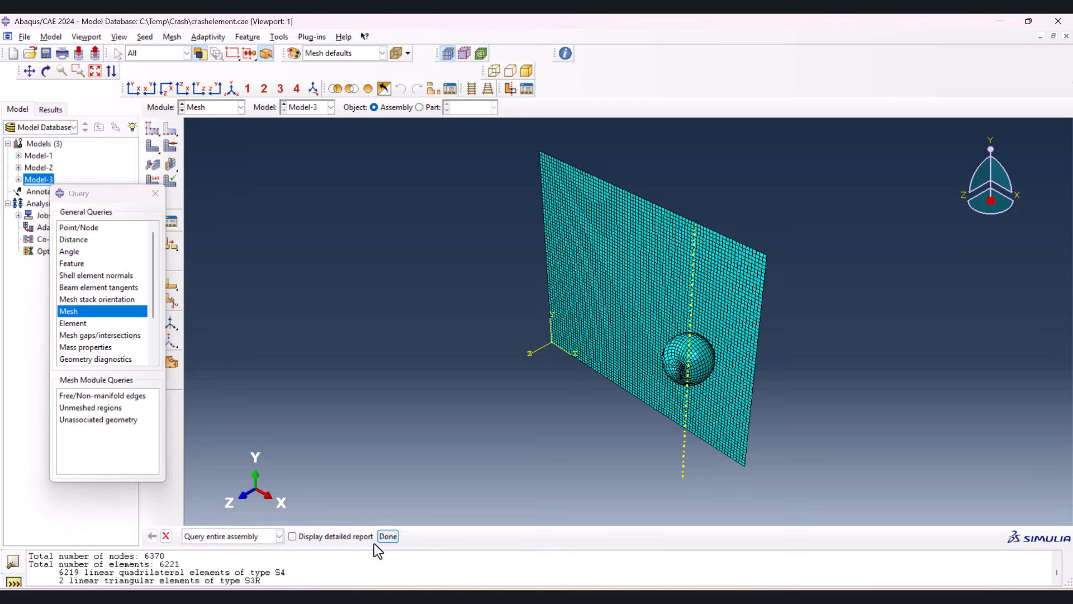
- Copy the mesh totals into the mesh size 1.5 row in Excel, entering 6221 elements and 6370 nodes, and return to Abaqus
double_click(149, 556)
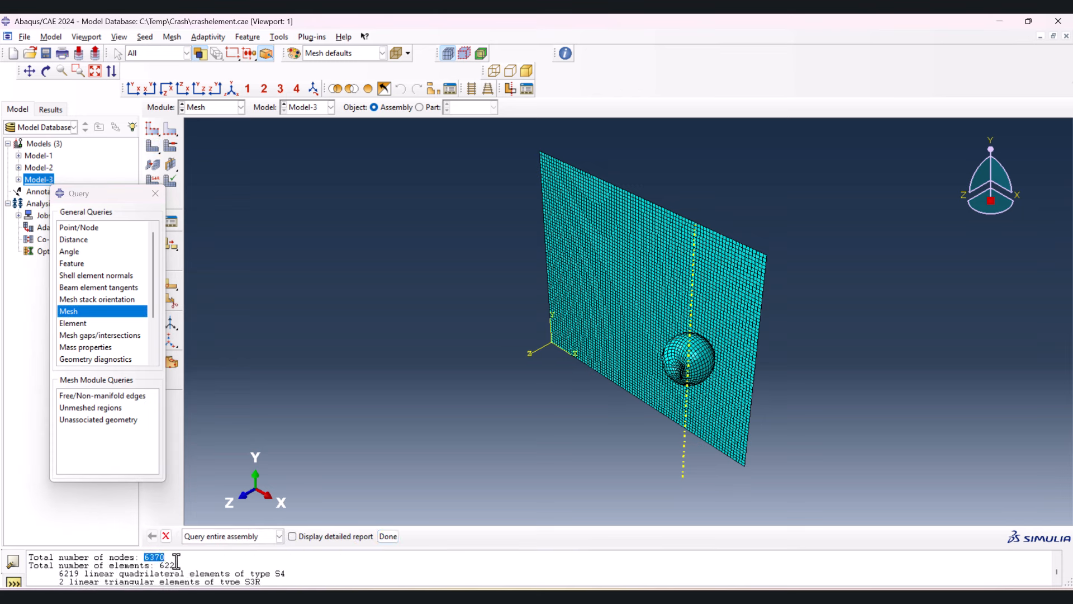
click(637, 596)
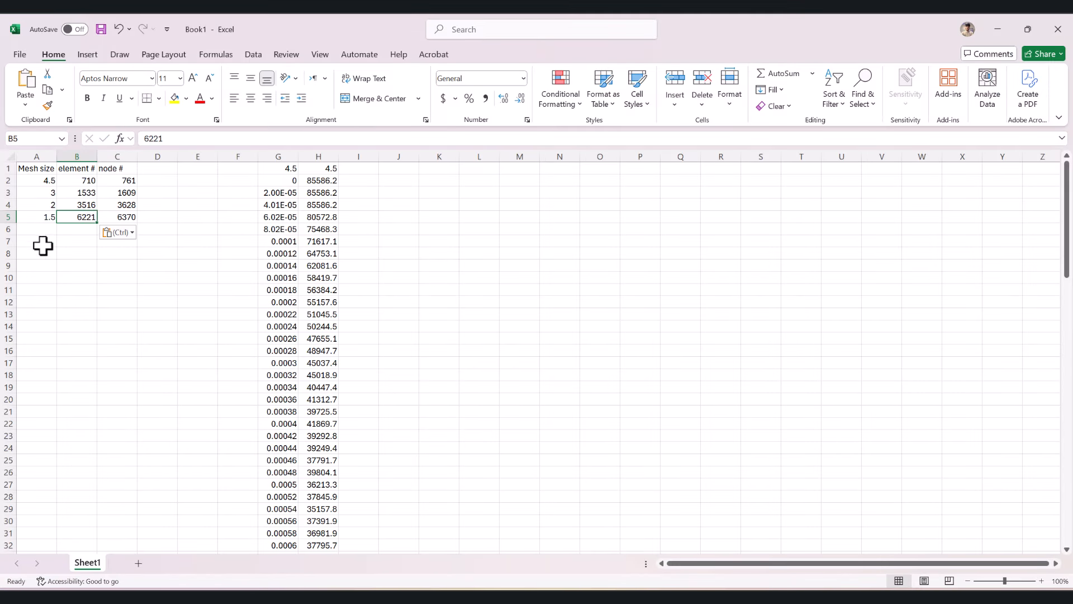
click(167, 206)
key(alt+Tab)
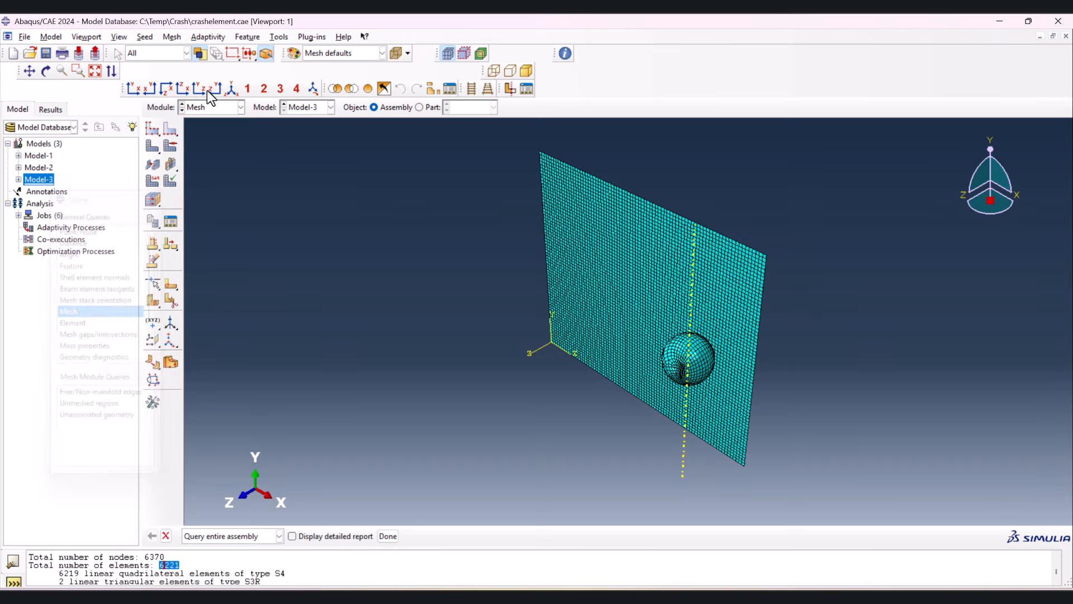
- In the Job module, create a job named crashelement15 from Model-3 and write its input file
click(206, 107)
click(203, 224)
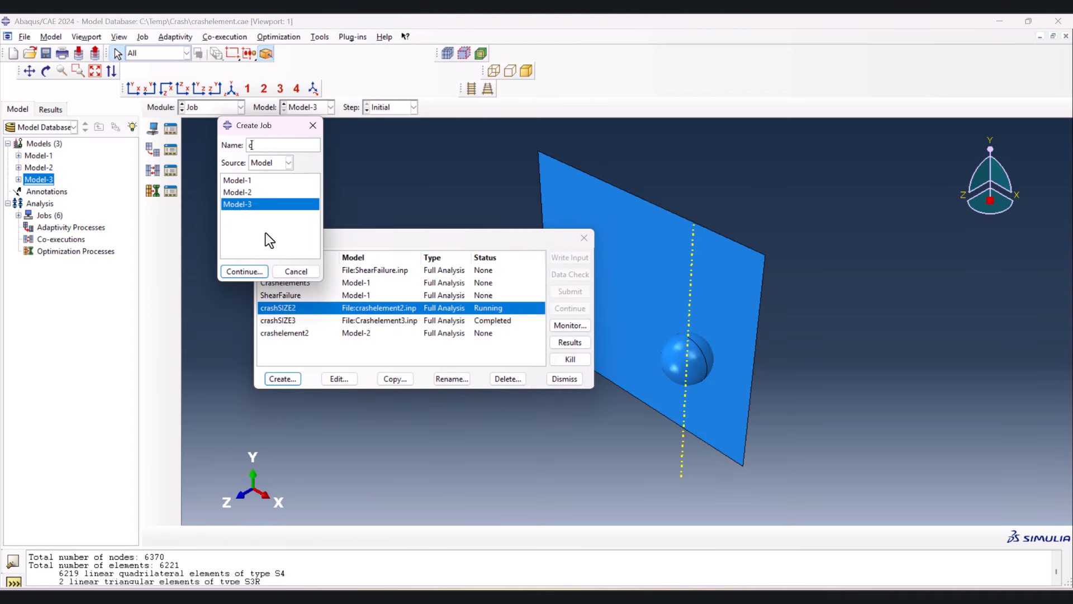
text(crashelement15)
key(Return)
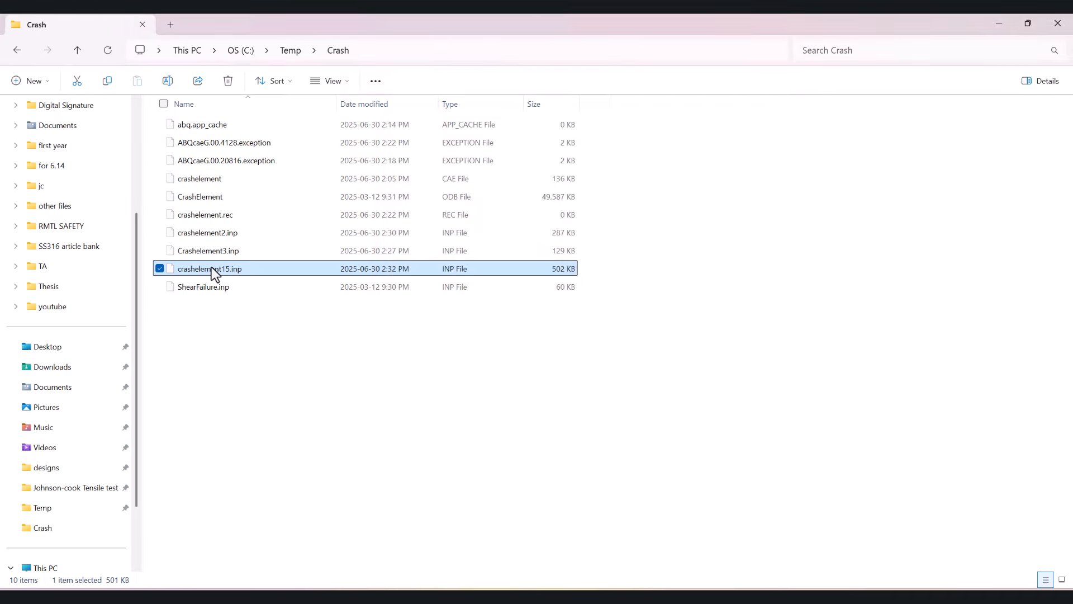
- Open crashelement15.inp from the Crash folder and find its materials section for the shear failure entry
double_click(212, 270)
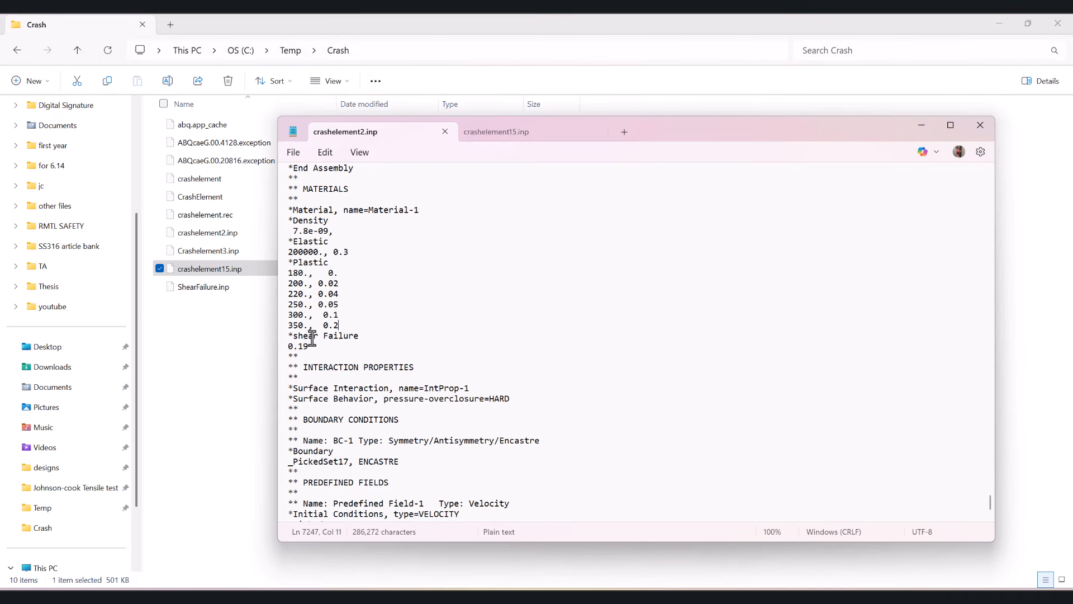
key(ctrl+f)
key(Return)
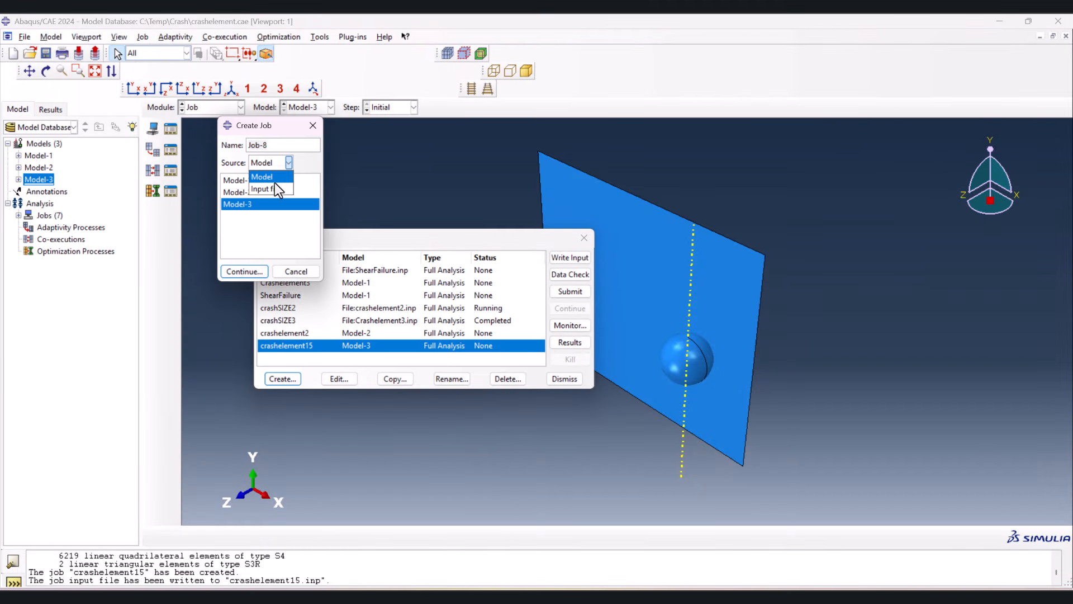
- Create a job named crashSIZE15 from the input file crashelement15.inp and submit it for analysis
click(263, 184)
text(crashSIZE15)
click(241, 271)
click(570, 291)
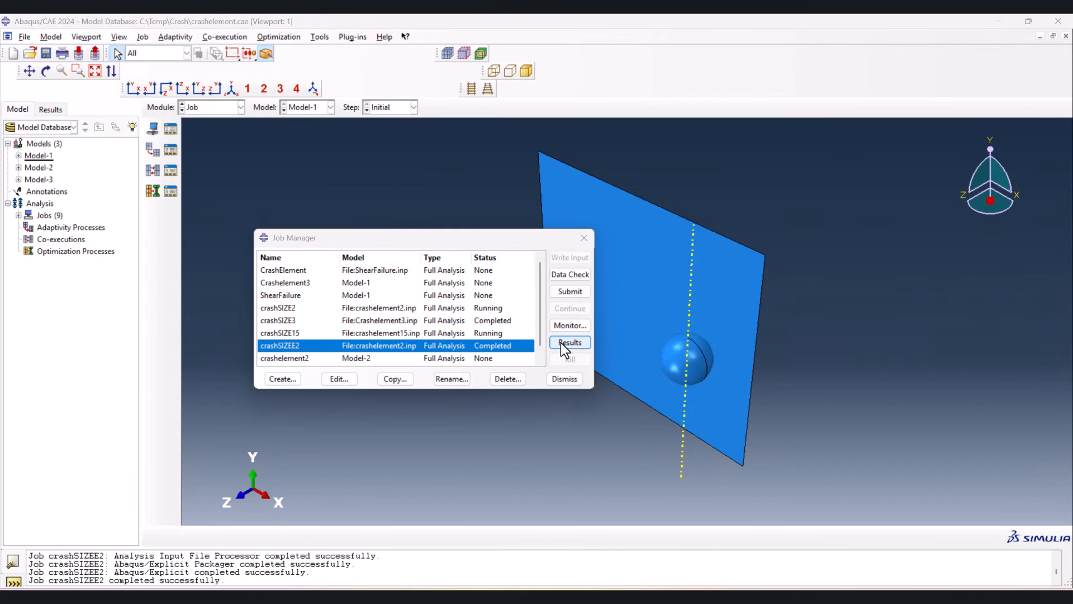
- Open the crashSIZEE2 results and plot the Mises stress contours on the deformed shape, moving the XY data dialog off the model
click(569, 342)
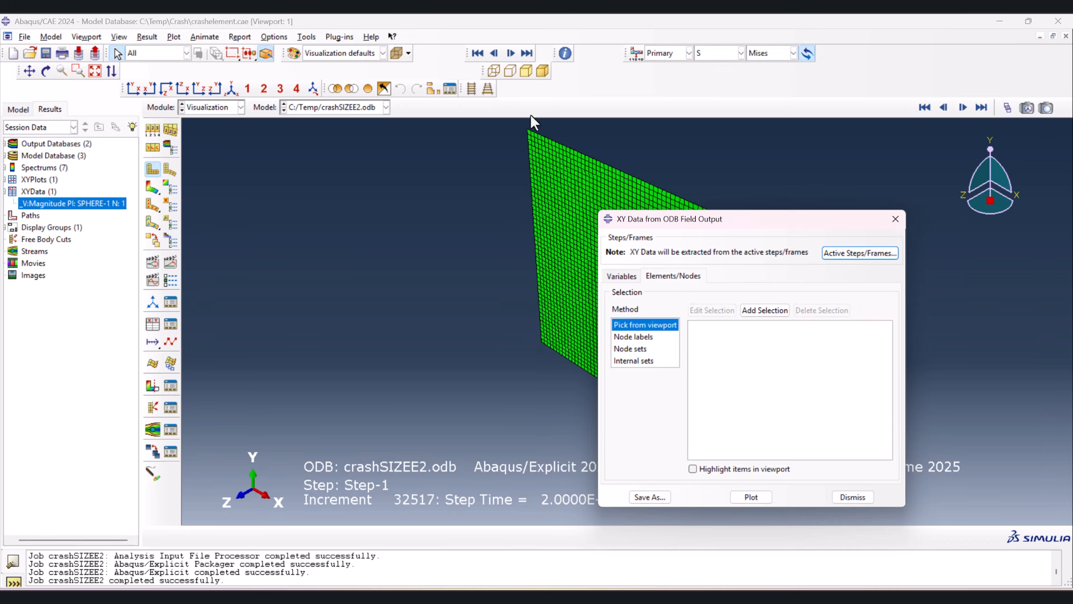
drag(667, 225, 288, 155)
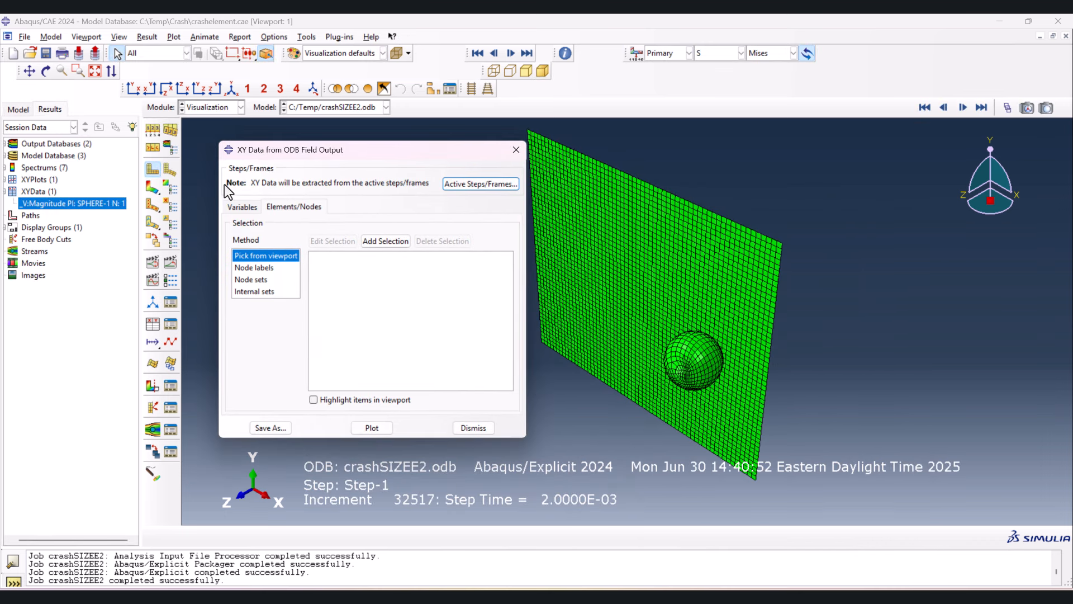
click(152, 187)
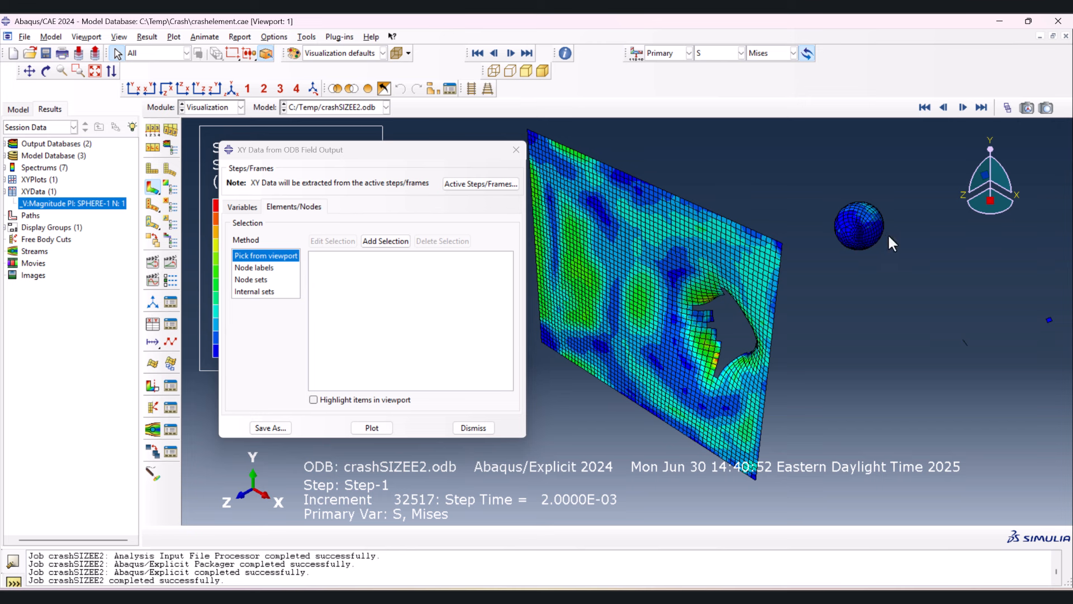
- Plot the velocity magnitude against time for a picked sphere node in crashSIZEE2 and move the XY data dialog aside
click(239, 207)
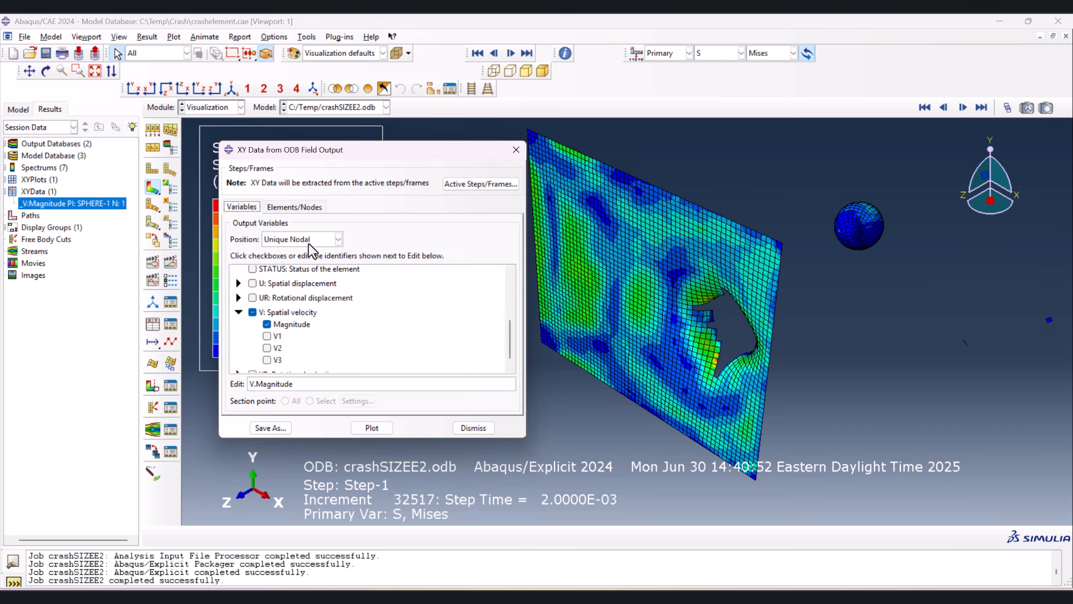
click(296, 207)
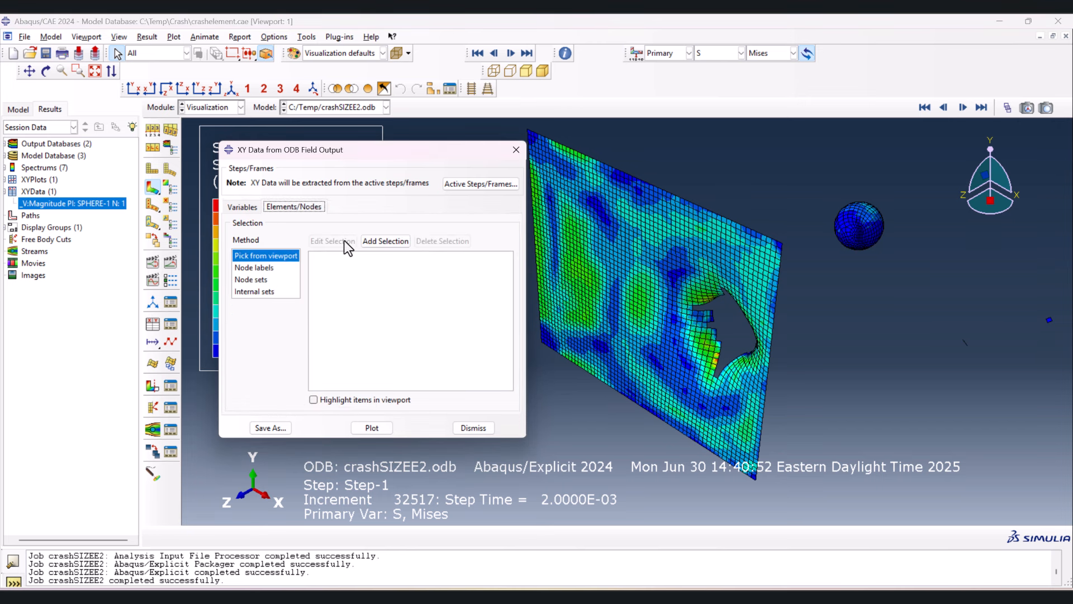
click(387, 242)
scroll(872, 223, up, 5)
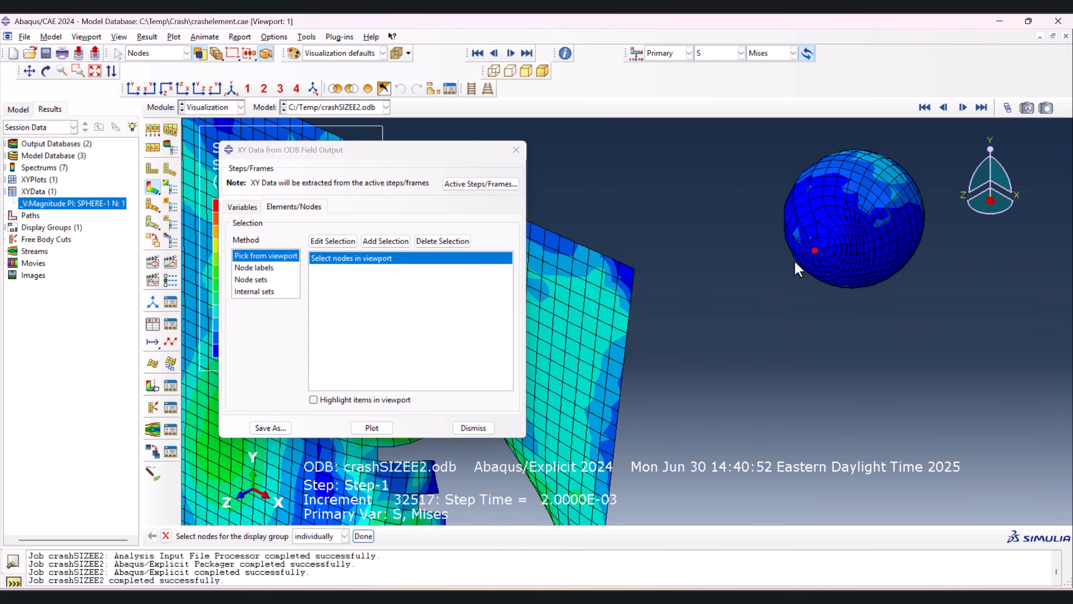
scroll(739, 241, down, 3)
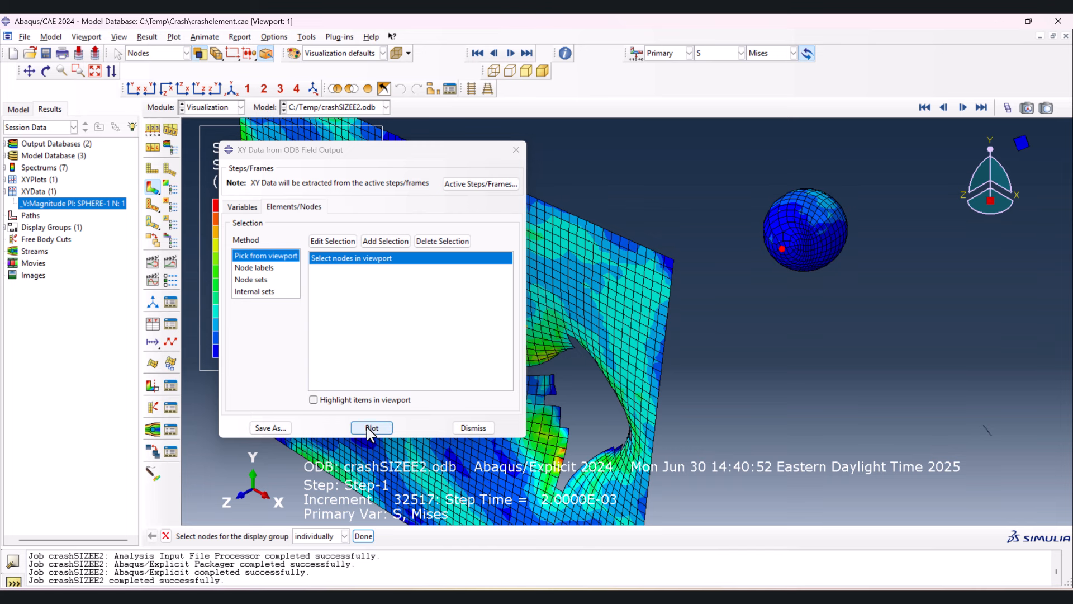
click(370, 427)
drag(426, 154, 757, 182)
- Open the sphere node's velocity XY data for editing and copy all of its time and velocity rows
click(27, 203)
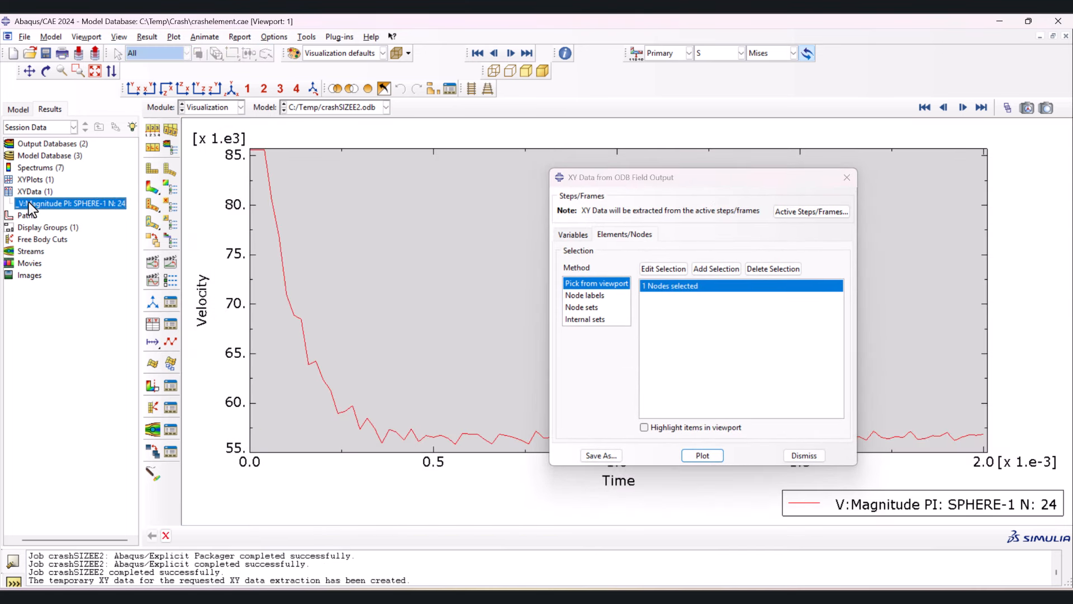
right_click(29, 202)
click(56, 239)
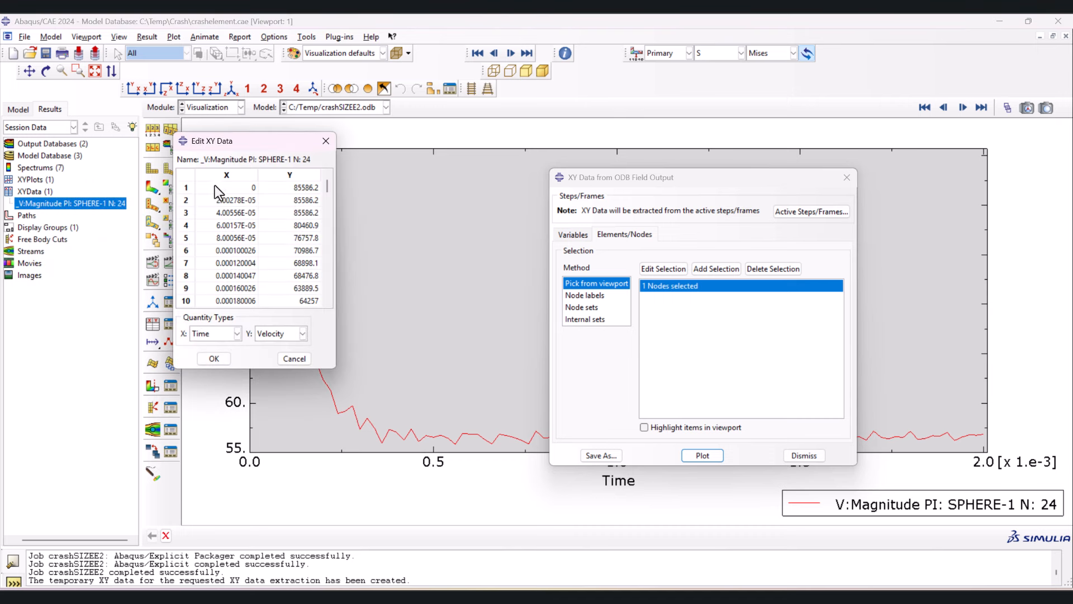
scroll(276, 222, down, 15)
drag(330, 239, 323, 313)
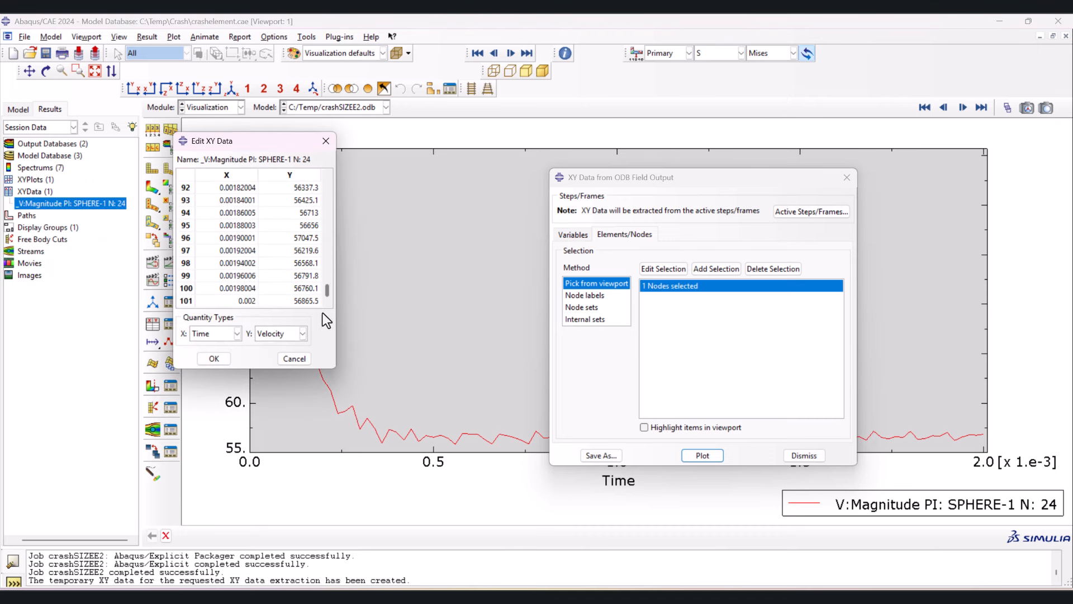
shift+click(296, 303)
right_click(274, 229)
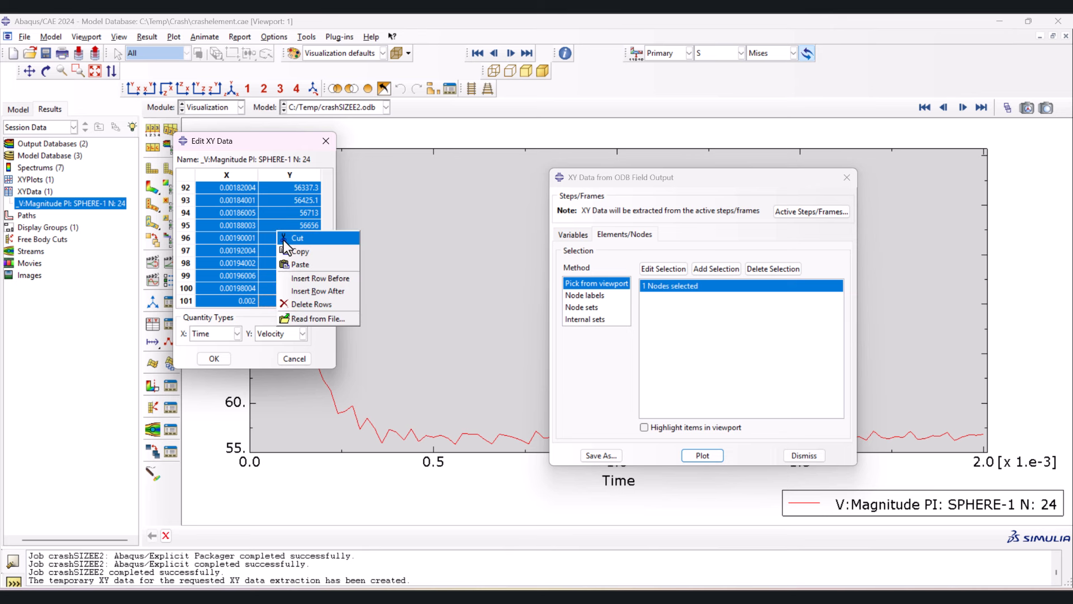
click(304, 254)
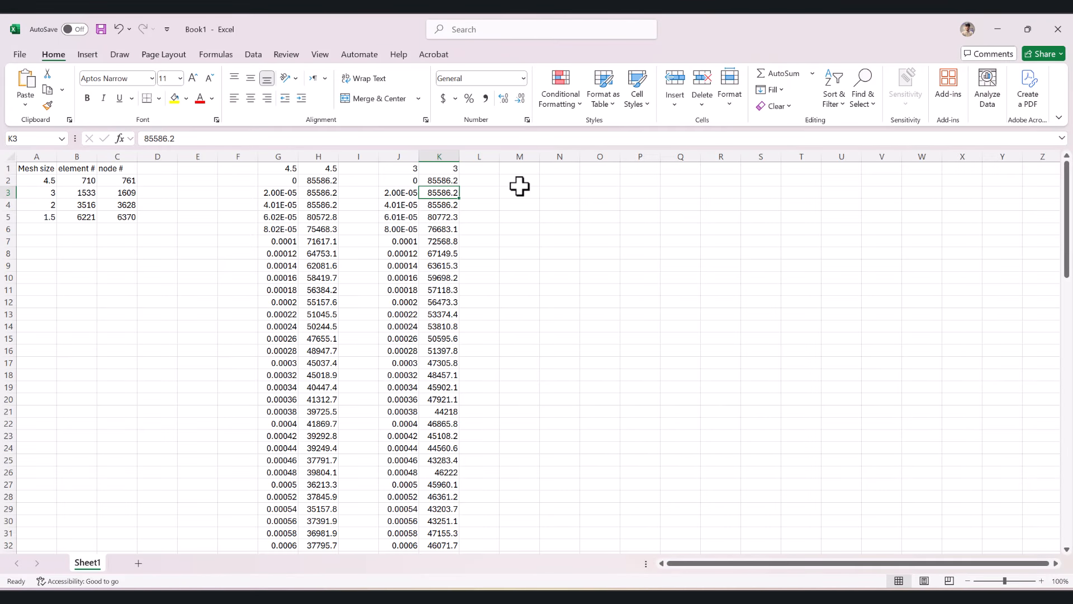
- In Excel, paste the copied time and velocity data at M2 and head both columns with 2
click(519, 180)
key(ctrl+v)
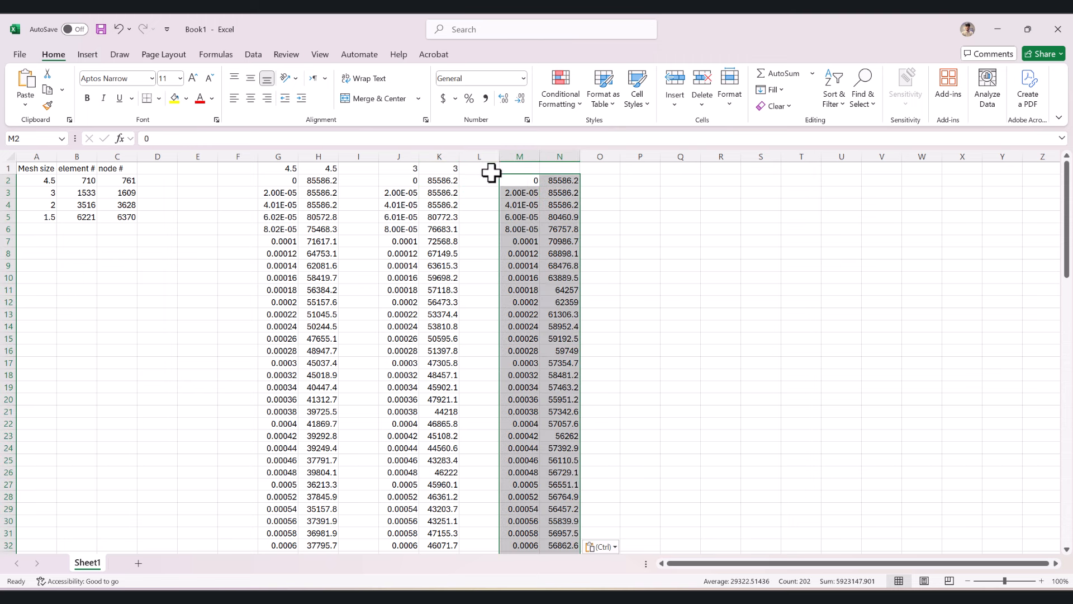
click(519, 171)
text(2)
click(555, 169)
text(2)
click(599, 192)
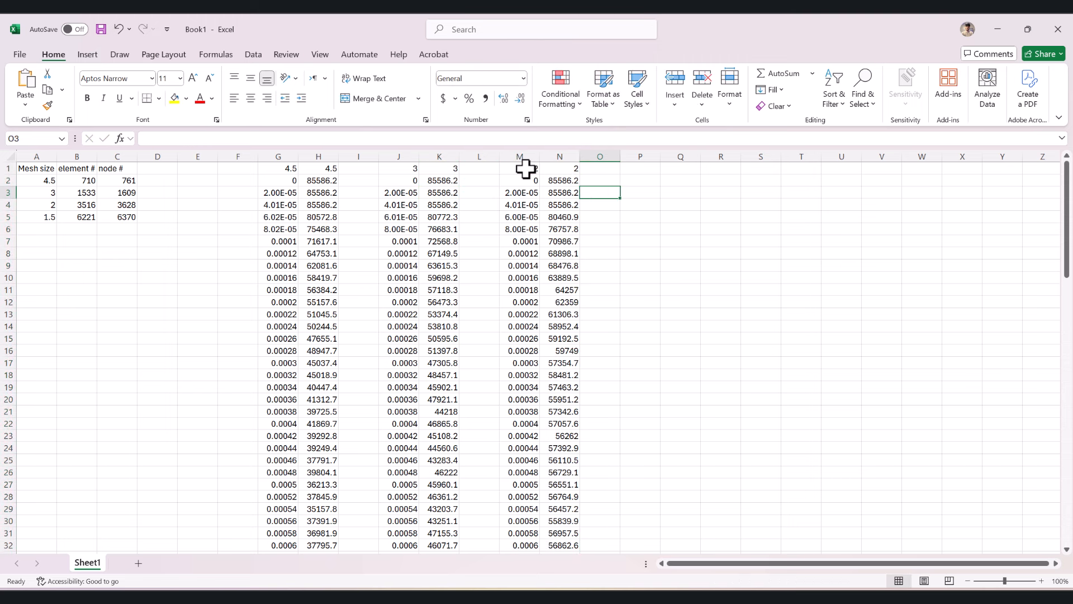
- Switch to Abaqus, show frame 2 of the crashSIZE15 results and start picking a sphere node for velocity extraction
key(alt+Tab)
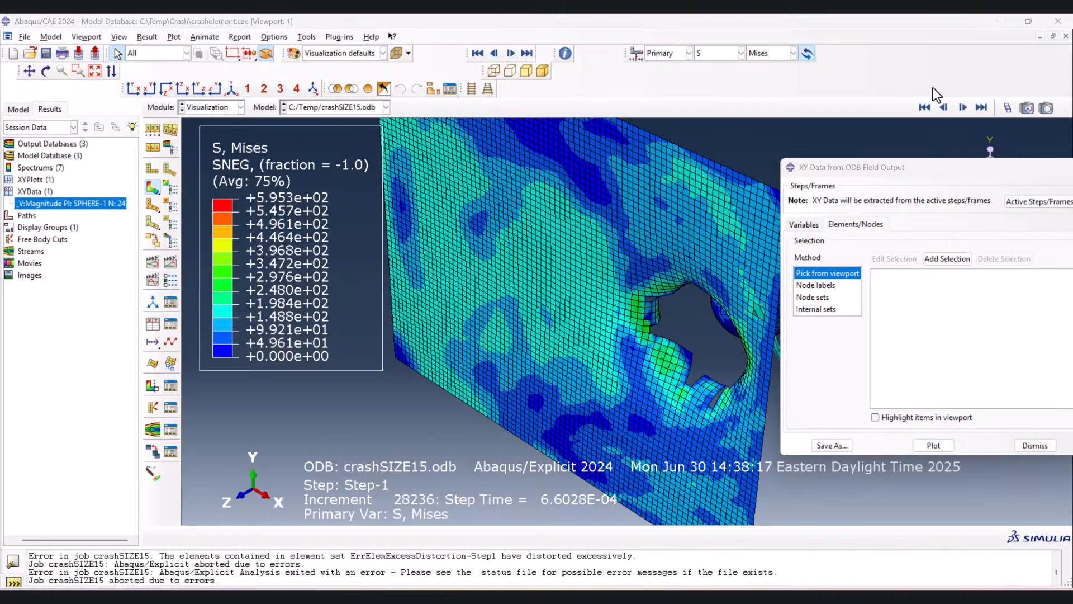
click(1006, 107)
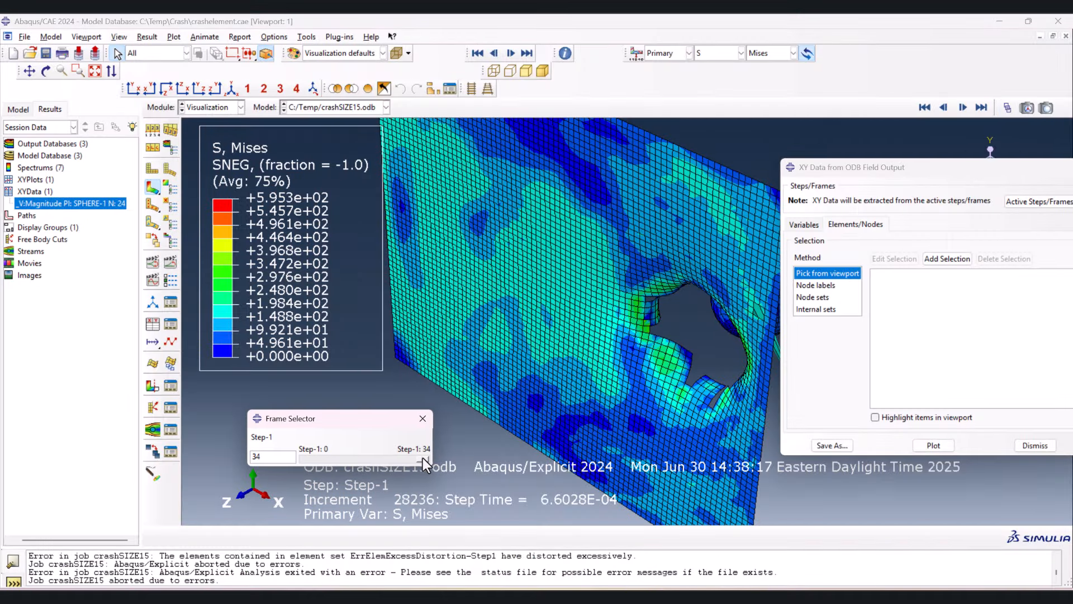
drag(423, 458, 312, 459)
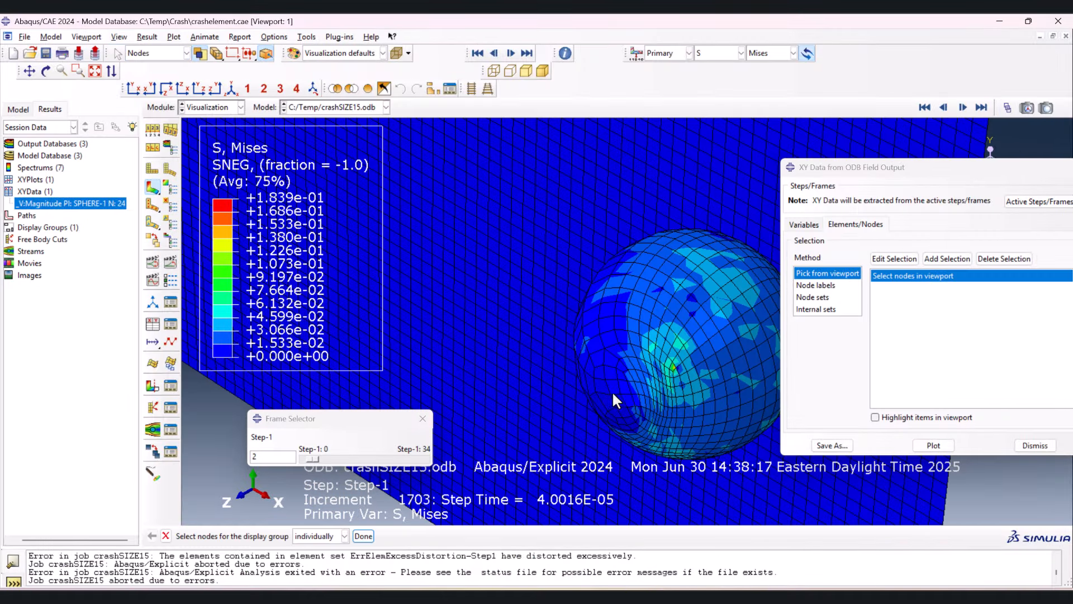
- Paste the crashSIZE15 time and velocity data into the Excel sheet at P2
key(ctrl+v)
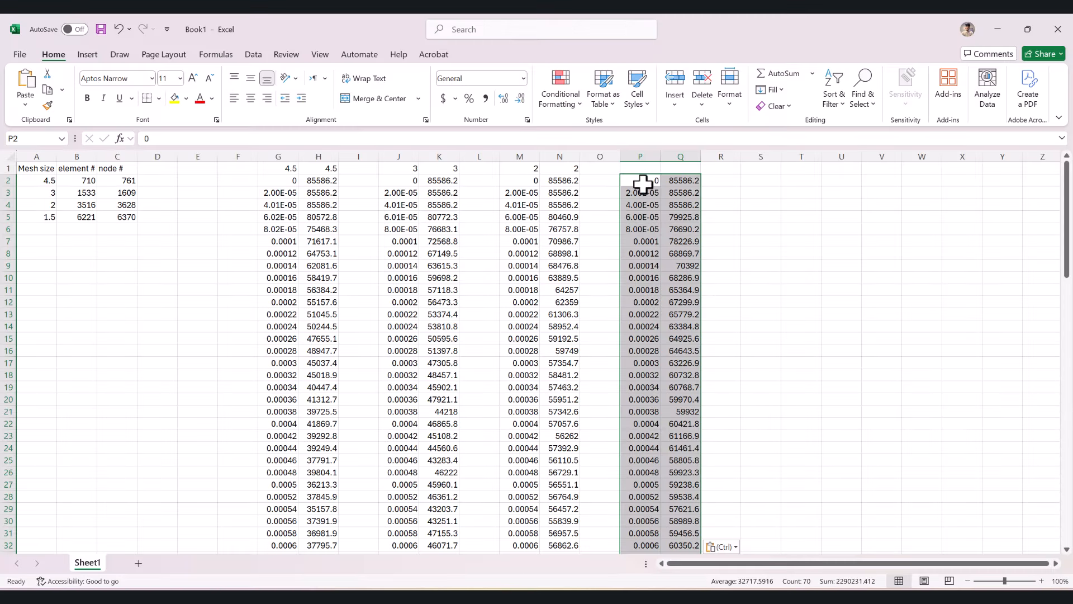
key(ctrl+s)
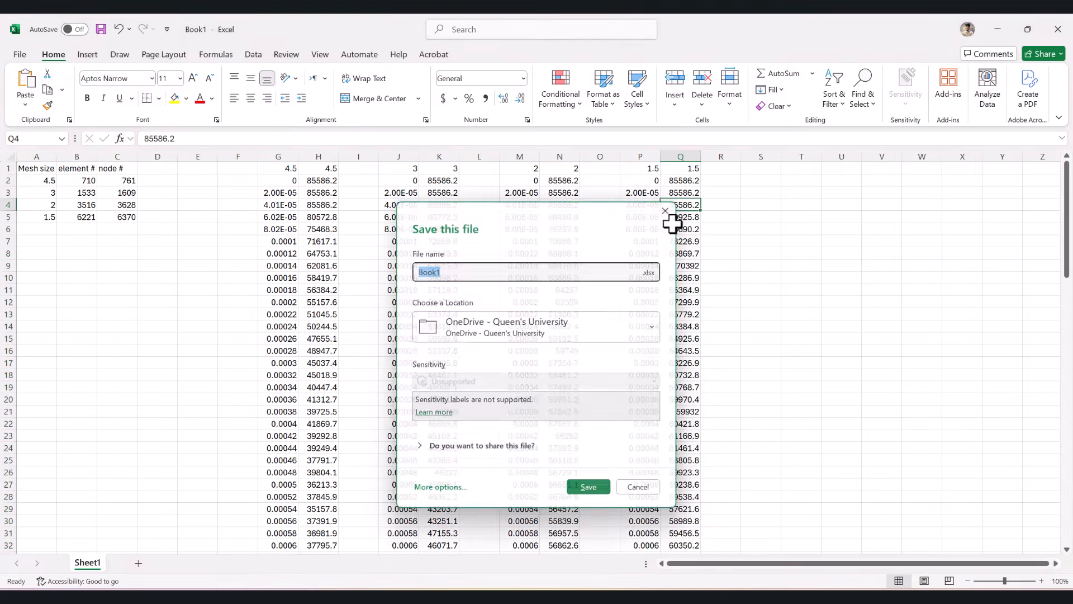
key(Escape)
- Compare the velocities of all four mesh sizes in row 36, where the crashSIZE15 data ends
scroll(762, 234, down, 13)
scroll(755, 239, up, 8)
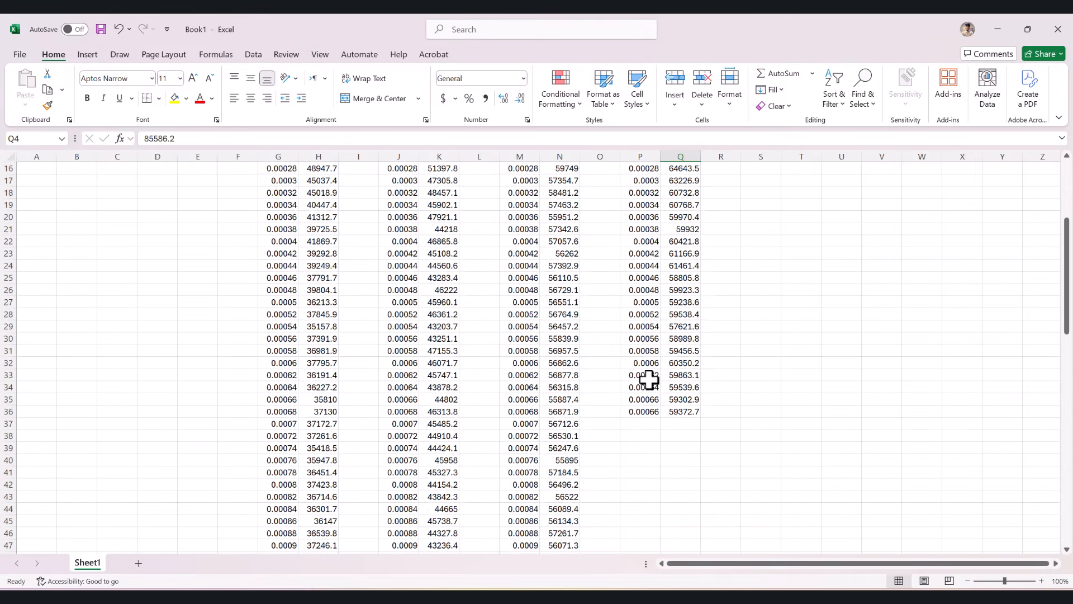
scroll(649, 380, down, 1)
drag(690, 376, 309, 374)
scroll(727, 377, up, 5)
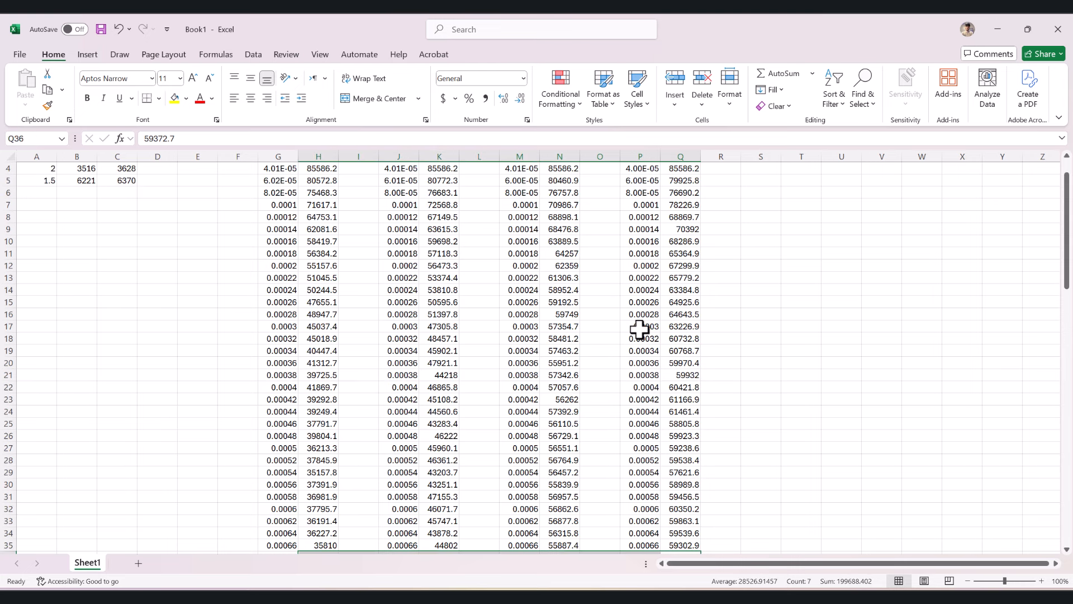
scroll(640, 330, up, 1)
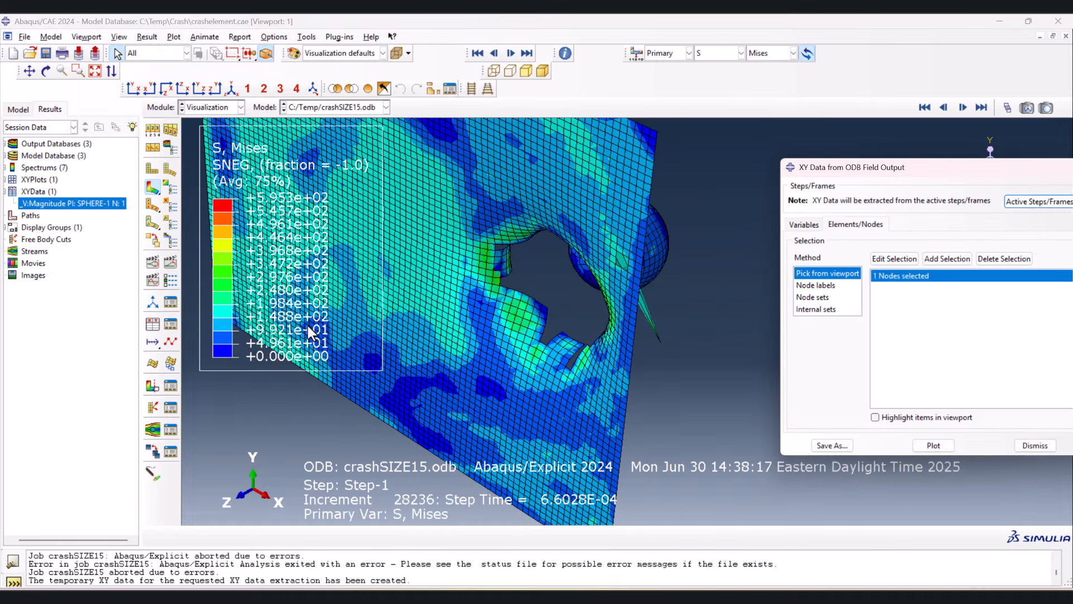
- Switch to Abaqus, inspect the torn plate in the crashSIZE15 Mises contour plot and restore the isometric view
drag(313, 334, 420, 323)
key(Escape)
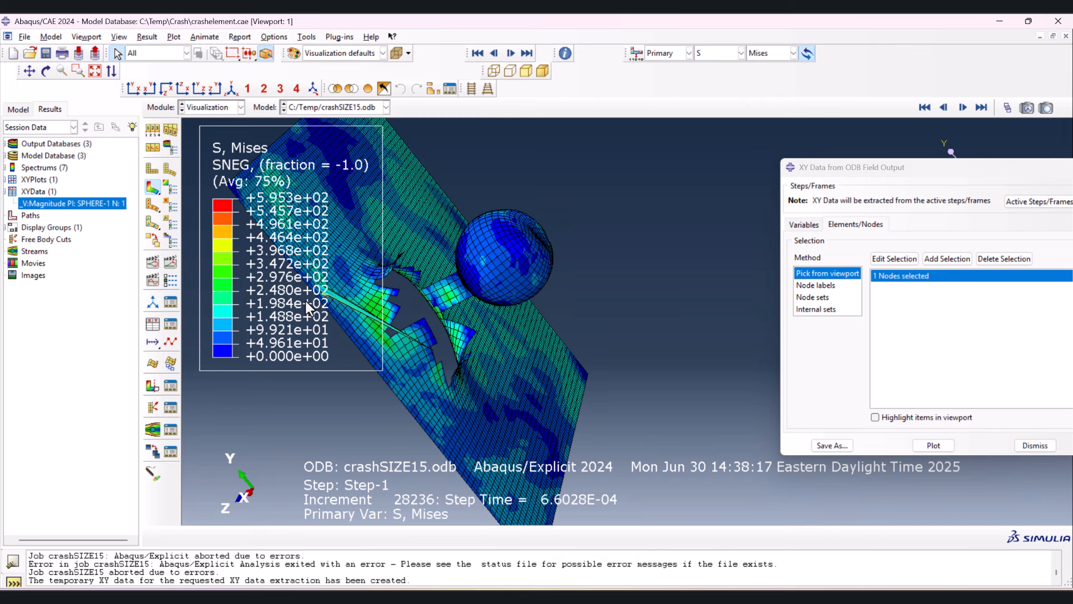
scroll(330, 300, up, 1)
scroll(358, 306, down, 3)
scroll(383, 309, up, 1)
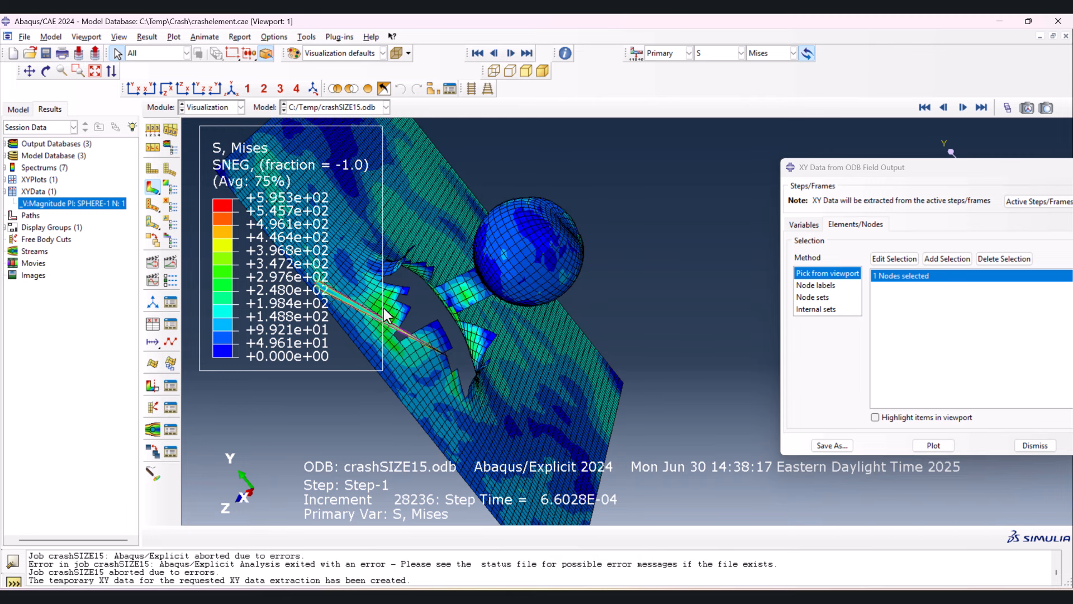
click(230, 90)
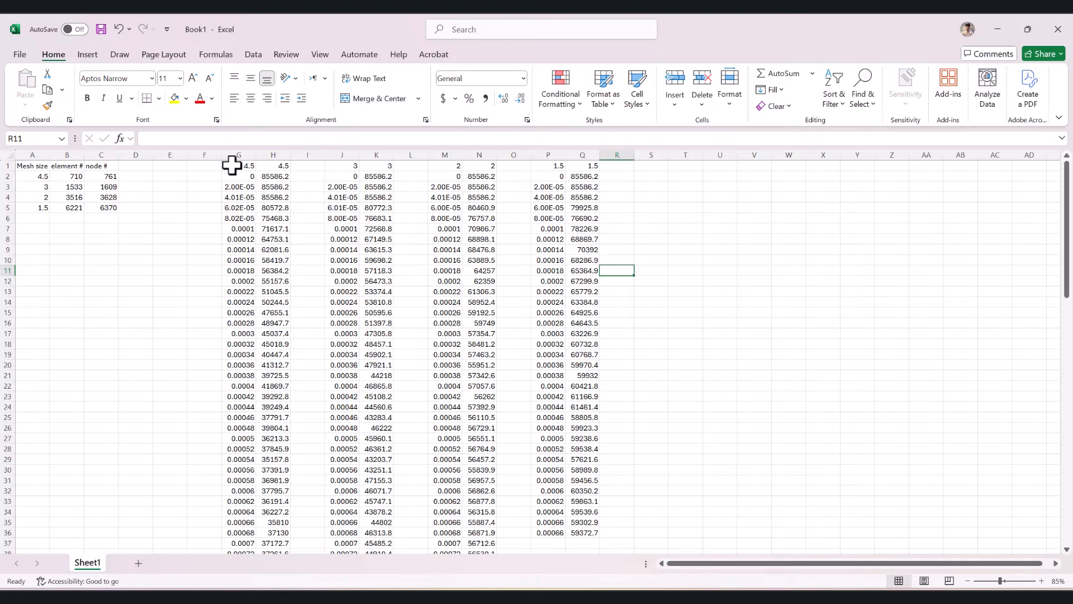
- In Excel, copy the time values from column G to column T and the 4.5 velocities from column H to column U
click(240, 155)
key(ctrl+c)
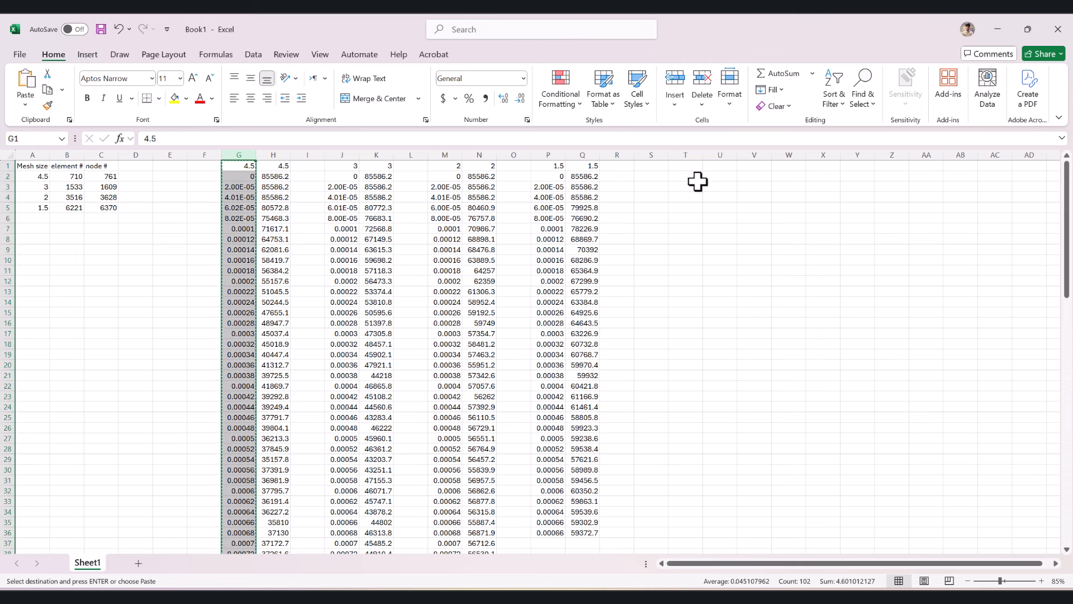
click(687, 167)
key(ctrl+v)
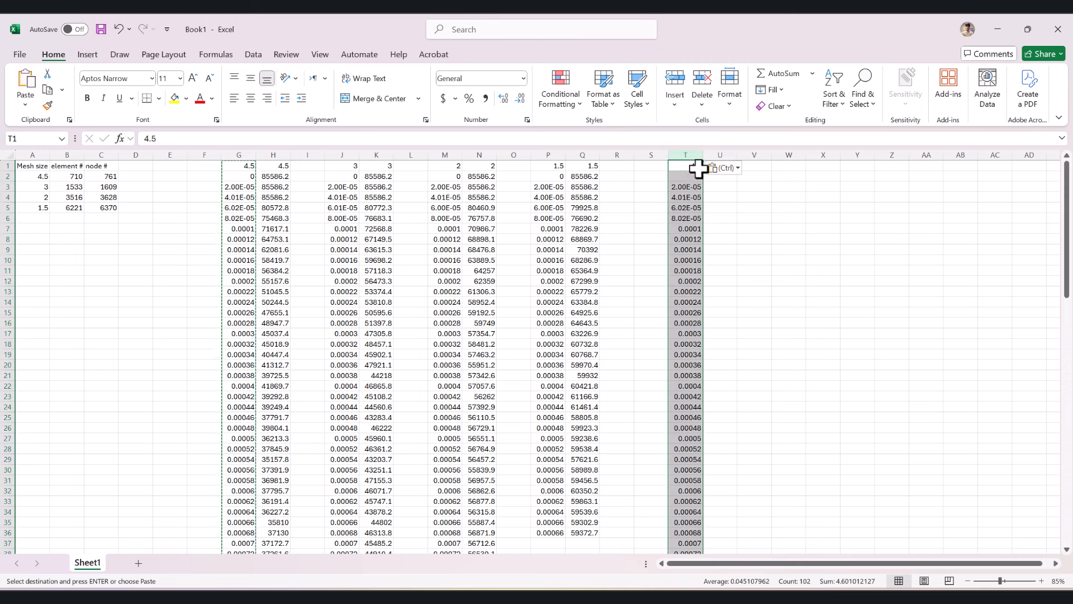
click(720, 166)
key(ctrl+v)
- Copy the velocity columns K, N and Q for sizes 3, 2 and 1.5 together into columns V to X
click(376, 155)
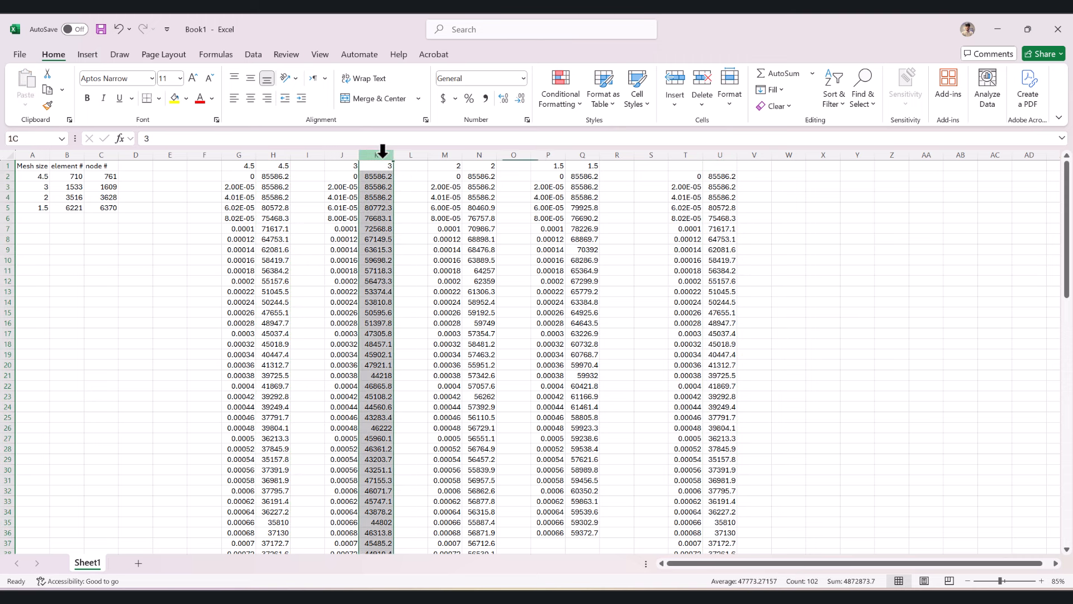
ctrl+click(479, 155)
ctrl+click(584, 155)
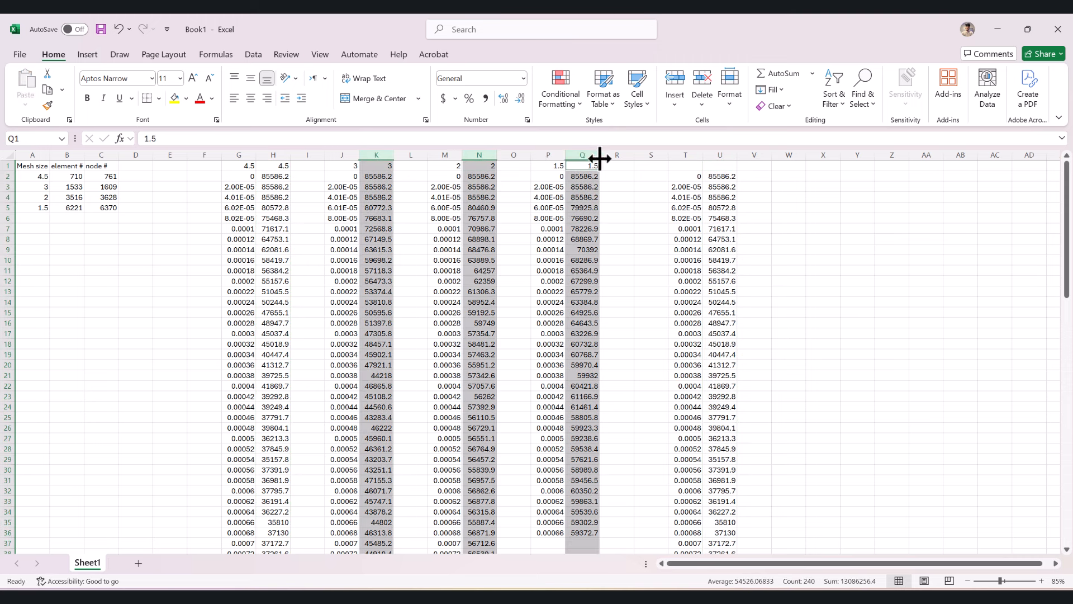
key(ctrl+c)
click(755, 166)
key(ctrl+v)
key(ctrl)
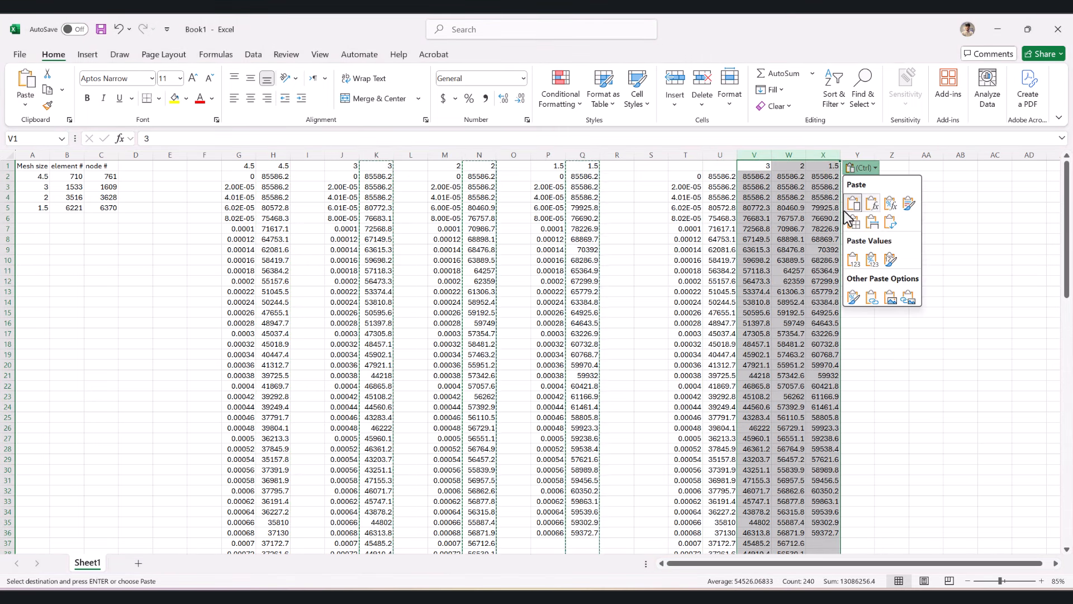
click(874, 302)
click(942, 343)
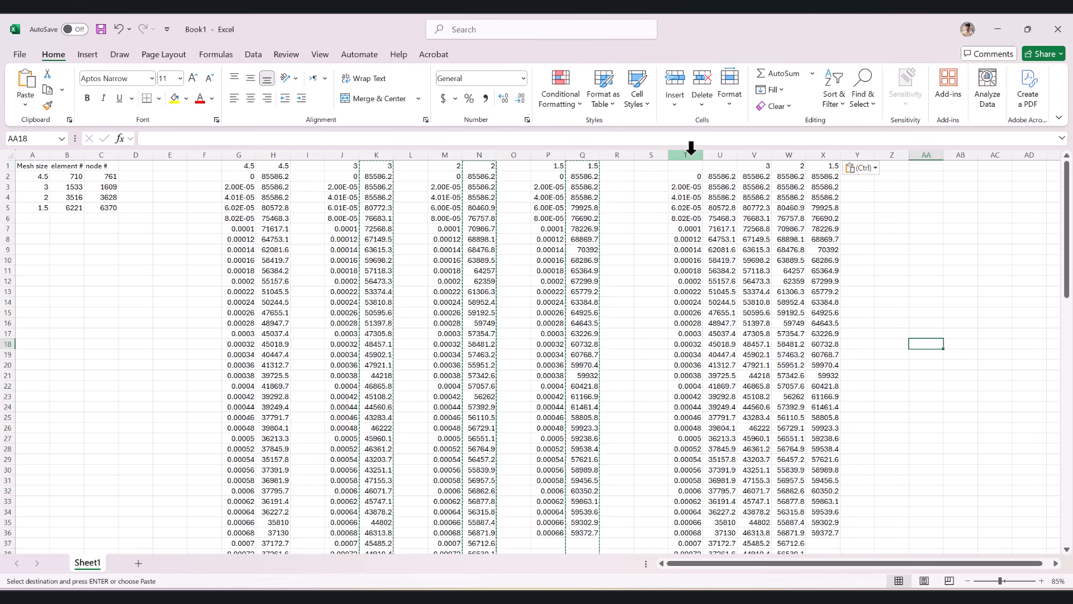
- Enter 4.5 as the heading of the velocity column in cell U1
click(721, 166)
text(4.5)
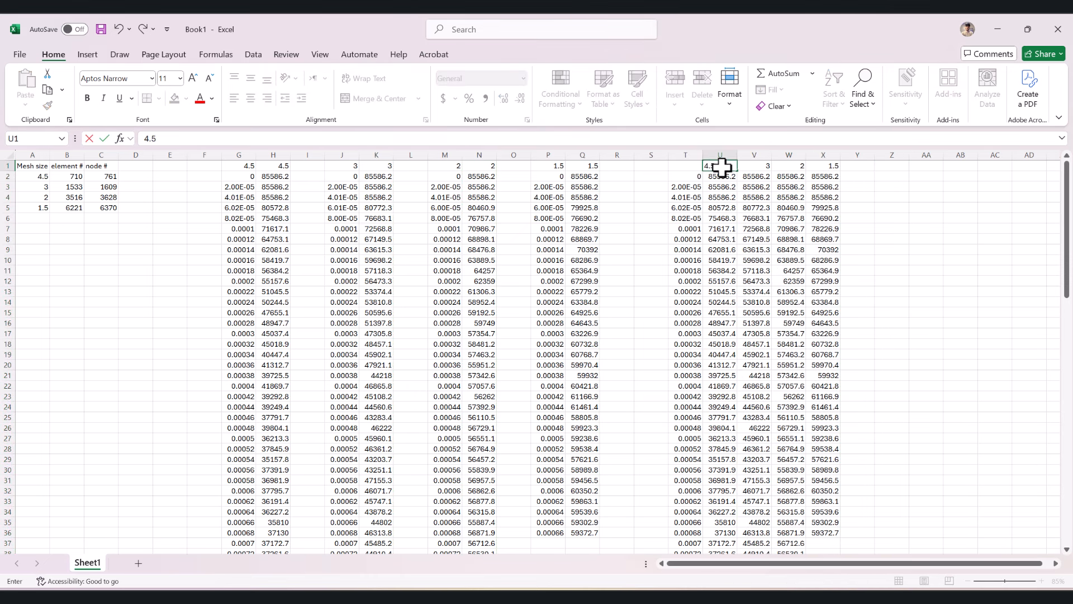
click(763, 218)
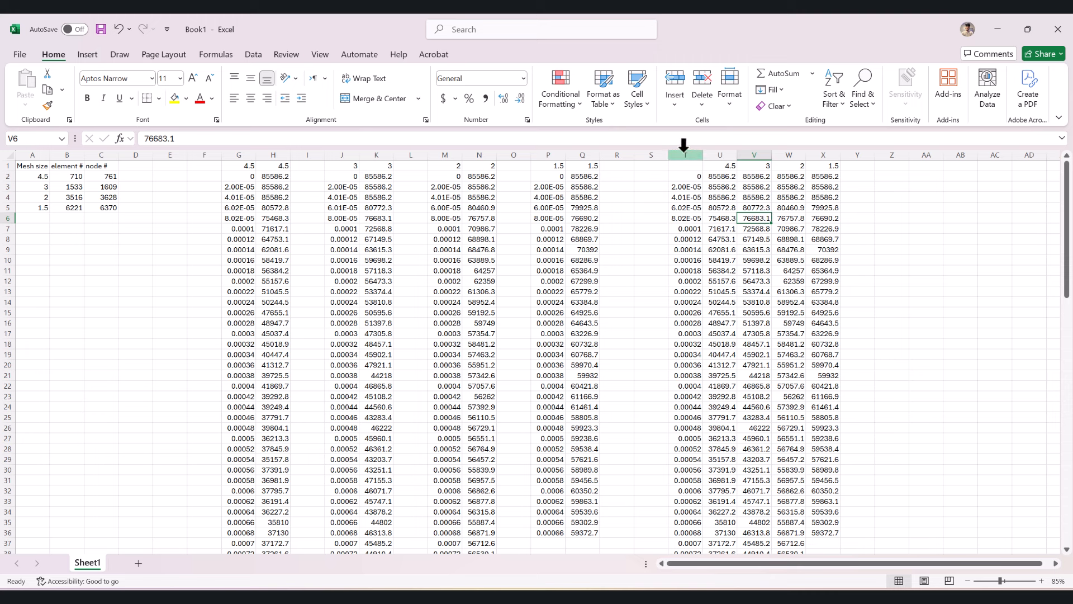
- Insert a scatter chart with lines and no markers from the data in columns T to X
drag(686, 154, 817, 166)
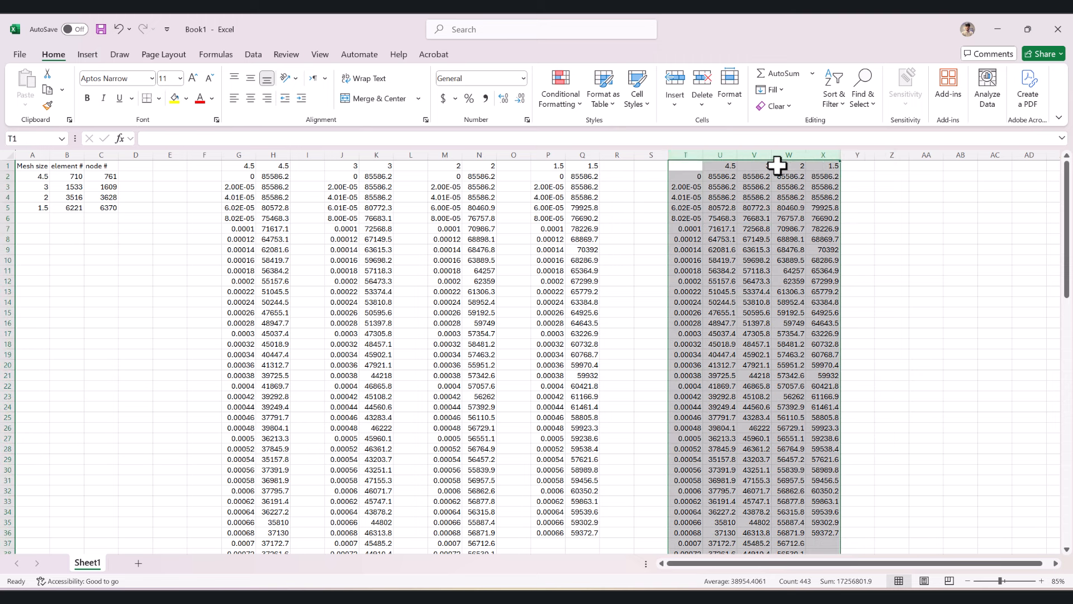
click(88, 56)
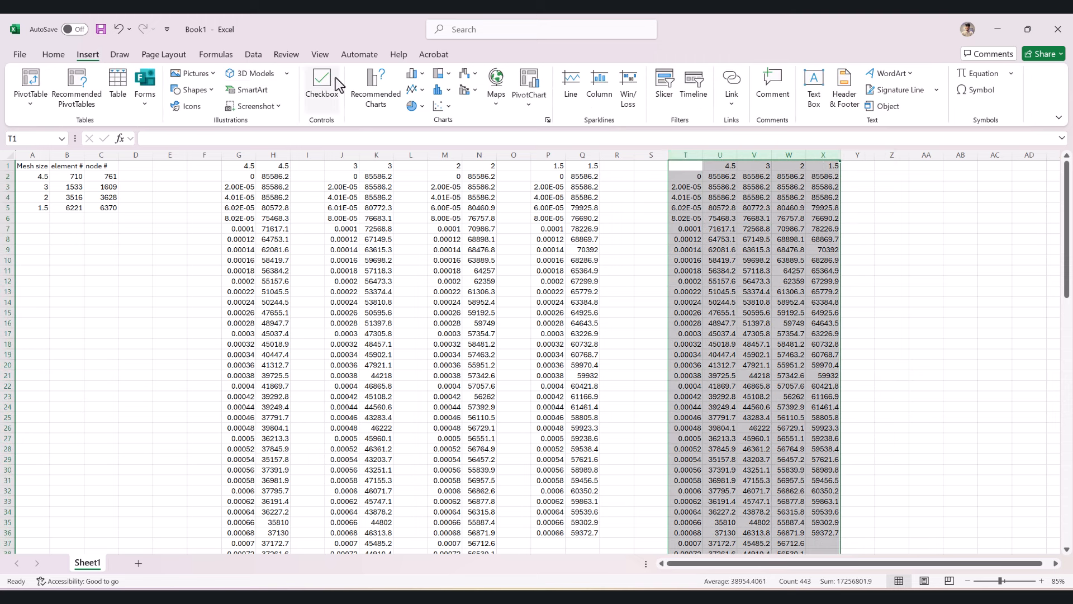
click(443, 106)
click(516, 152)
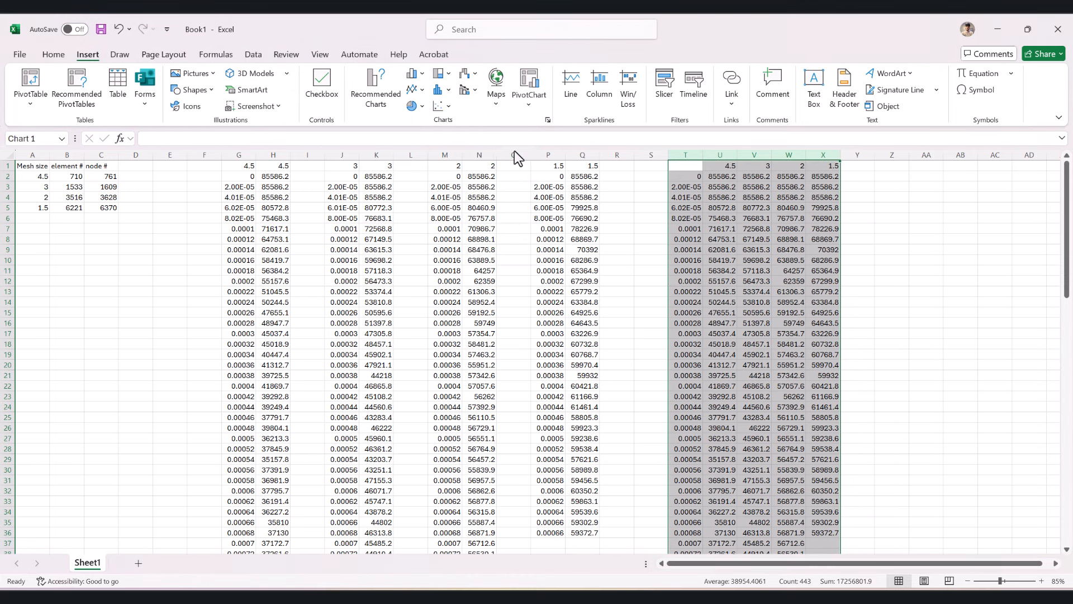
- Enlarge the velocity chart, move it over columns H to R and select its plot area
double_click(645, 292)
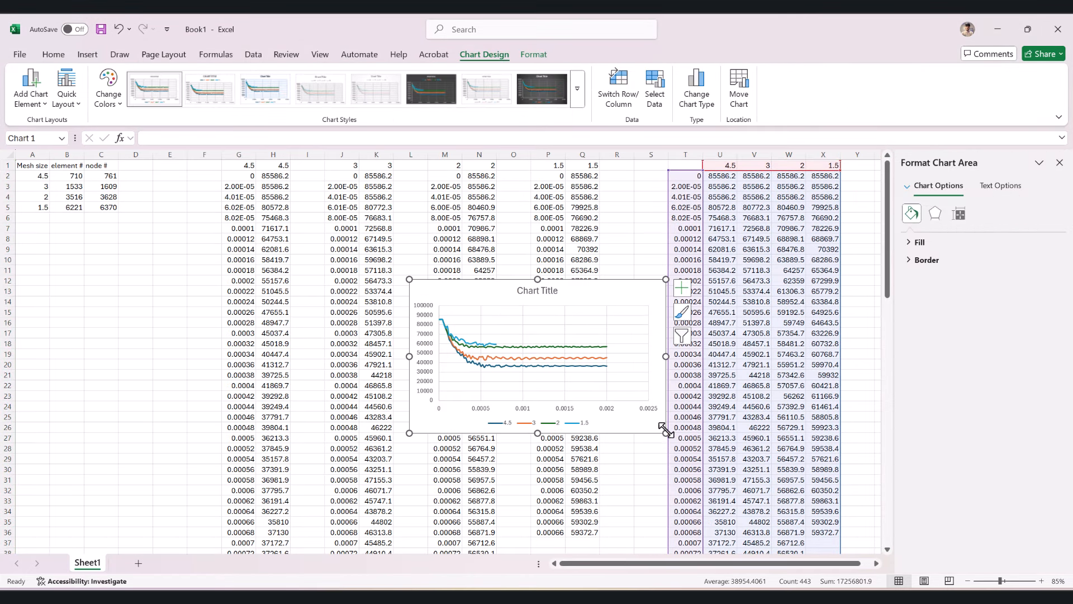
drag(665, 433, 774, 513)
drag(561, 300, 409, 231)
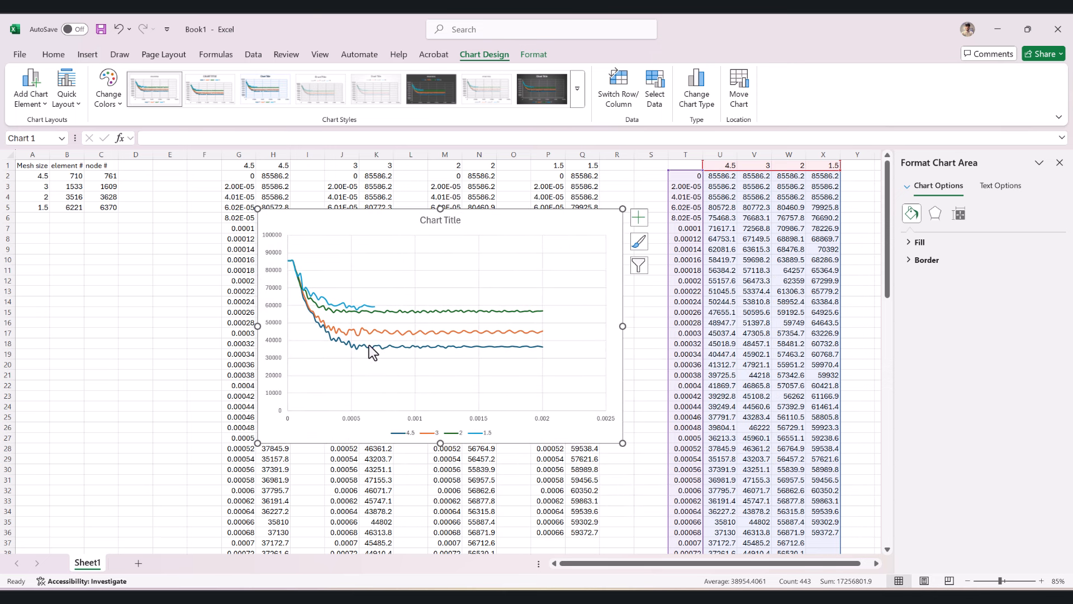
mouse_move(371, 347)
click(373, 315)
click(373, 314)
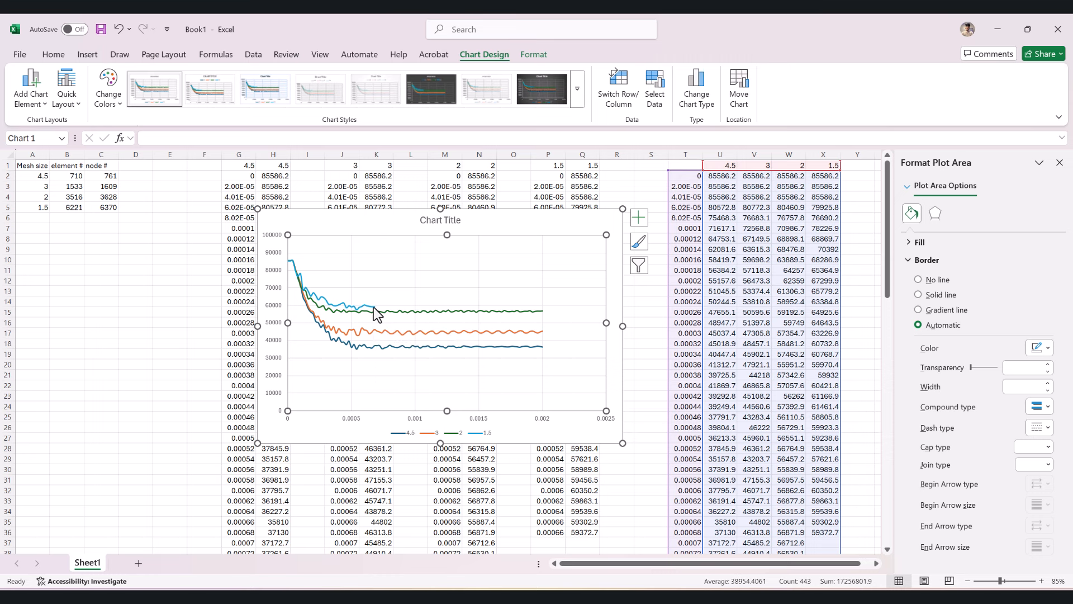
mouse_move(374, 313)
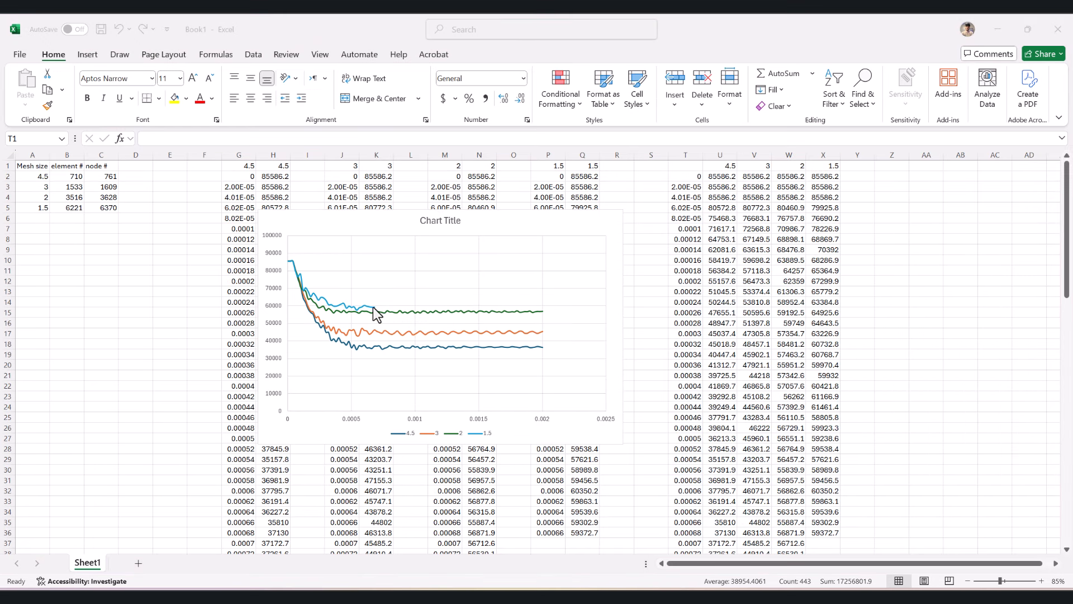
mouse_move(378, 313)
click(899, 187)
text(59000-56000)
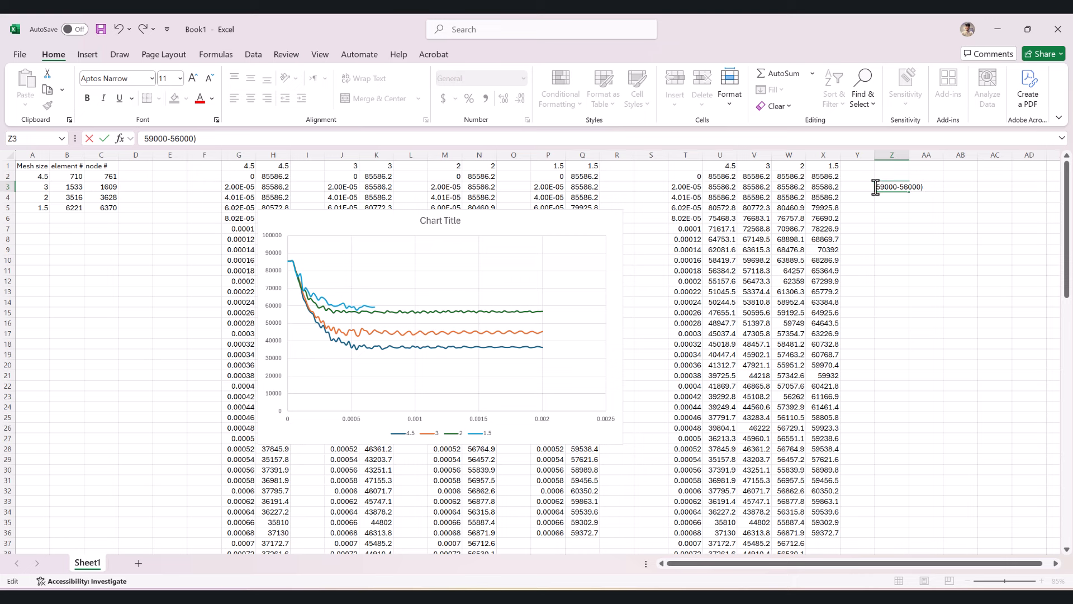
text(()
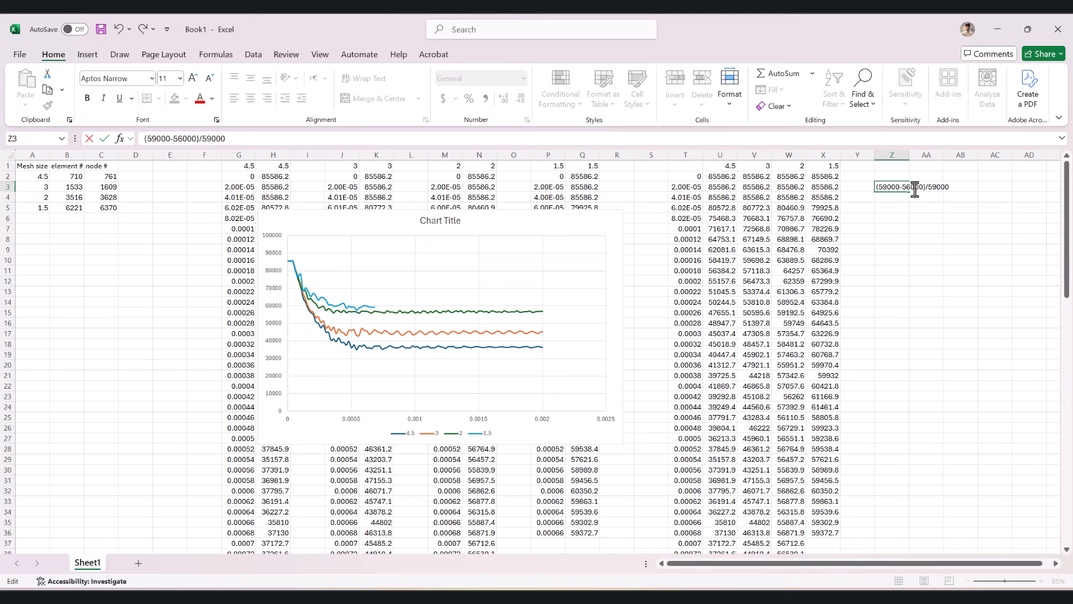
text())
click(876, 187)
text(()
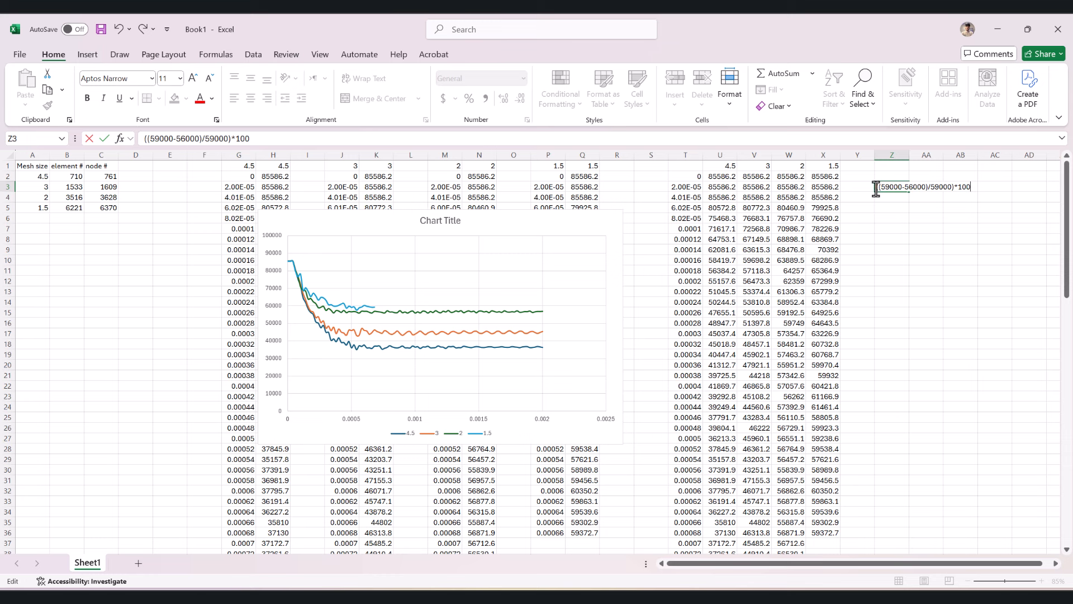
text(=)
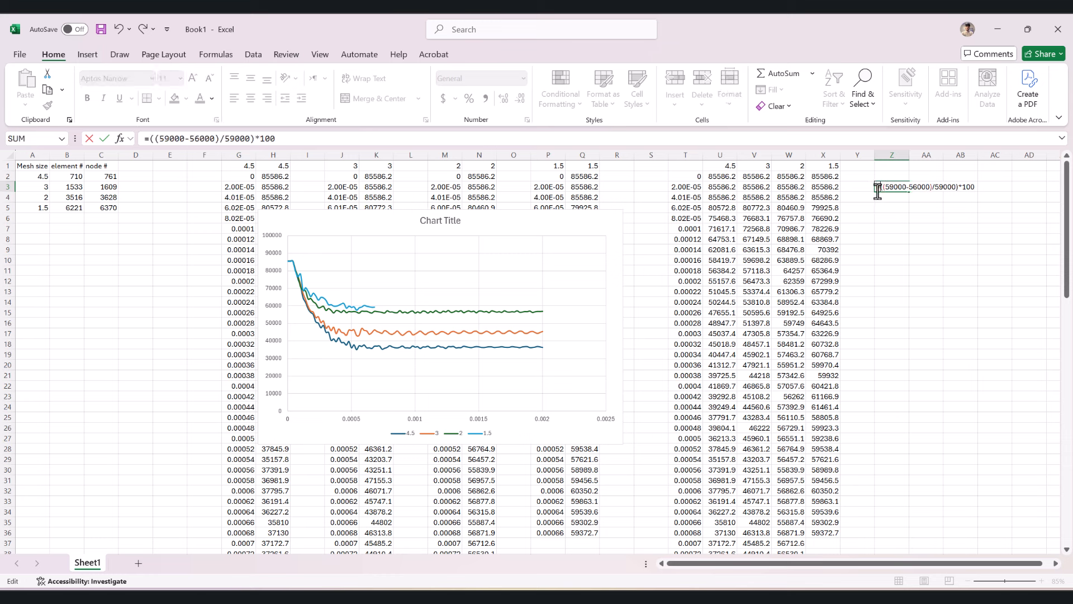
key(Return)
click(878, 190)
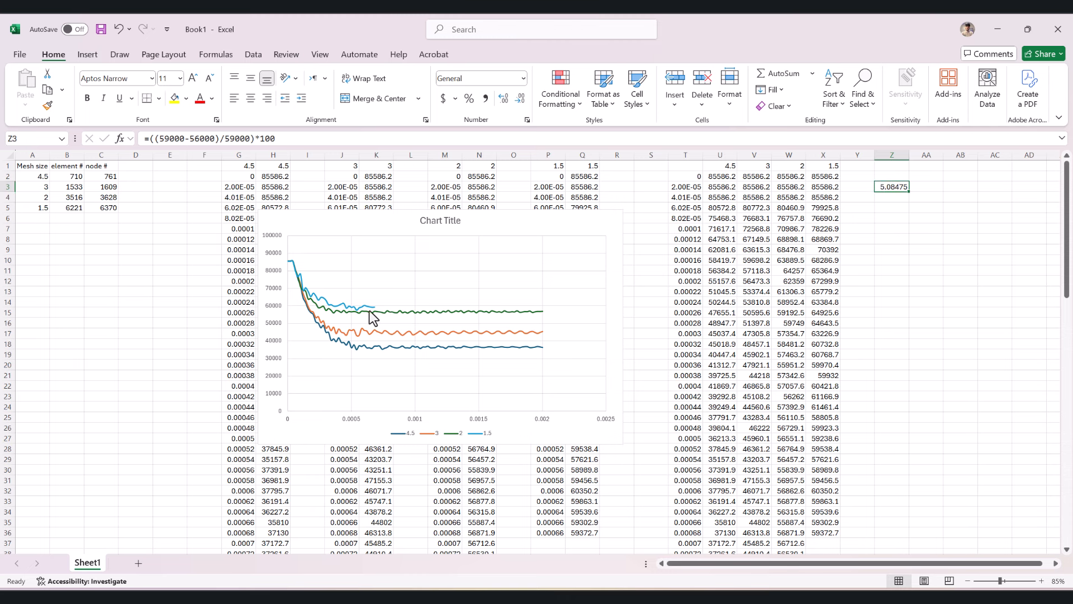
click(990, 562)
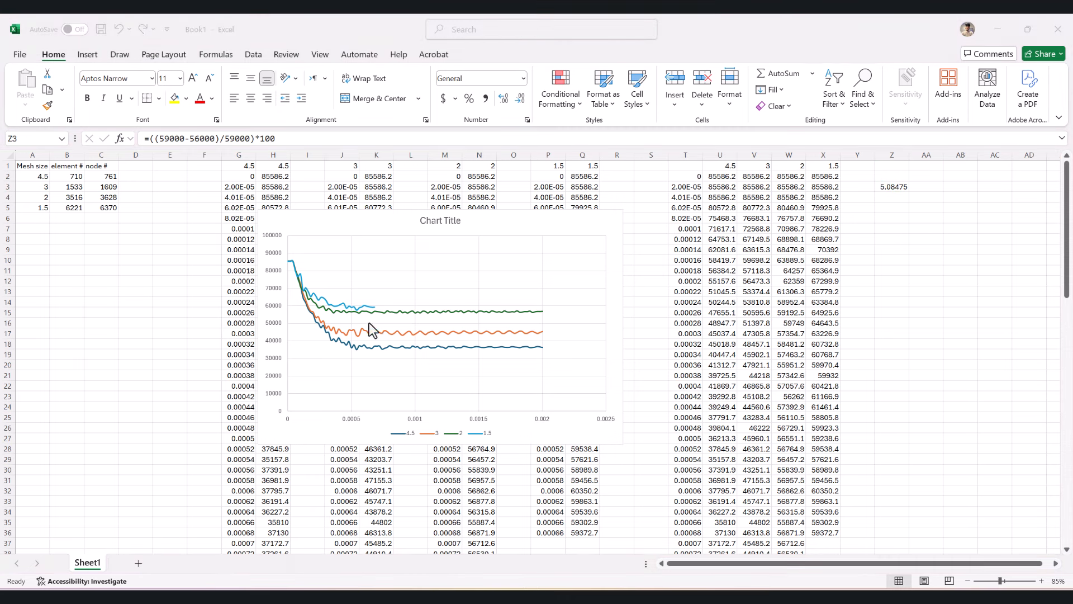
mouse_move(372, 308)
mouse_move(373, 338)
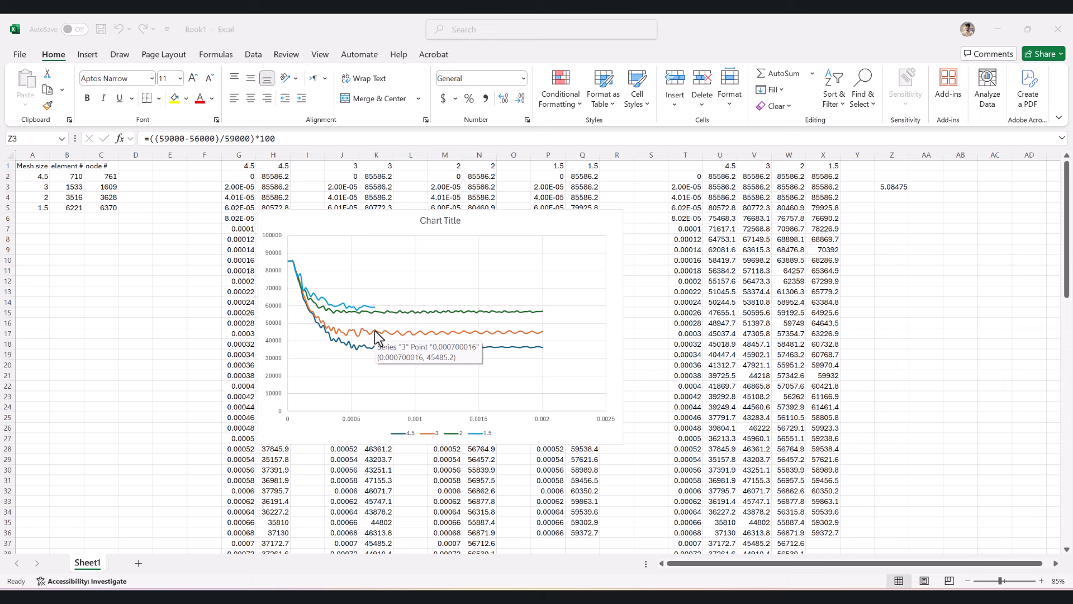
click(891, 188)
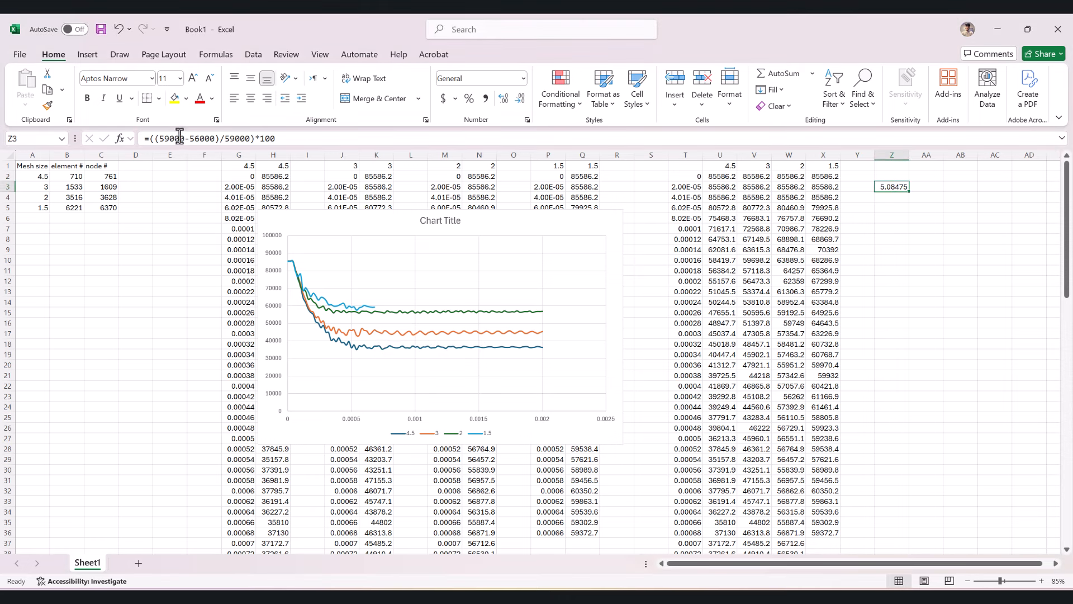
click(163, 139)
click(166, 138)
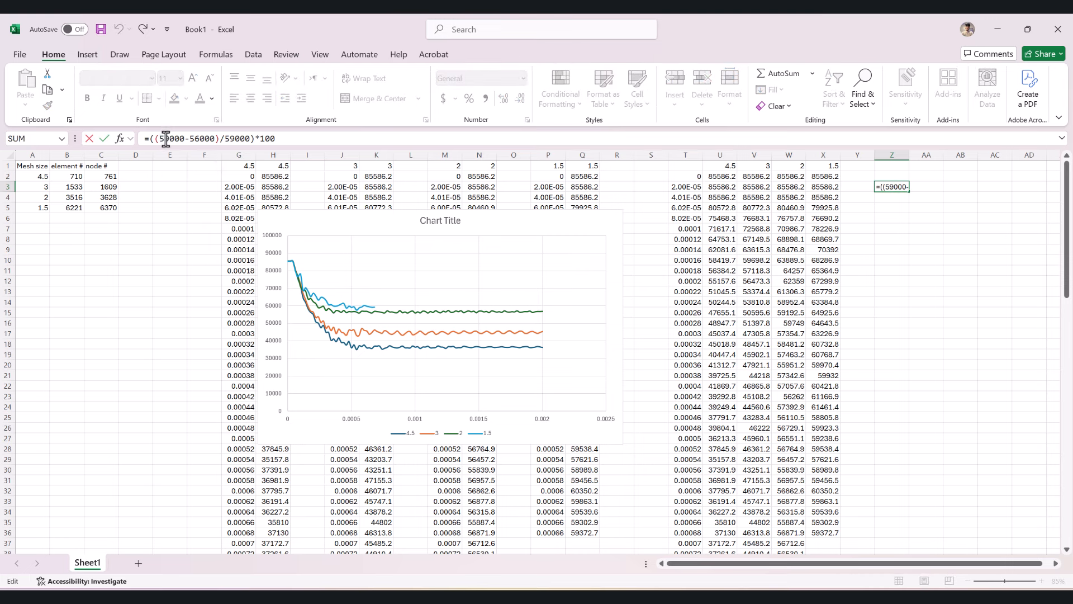
text(6)
key(Return)
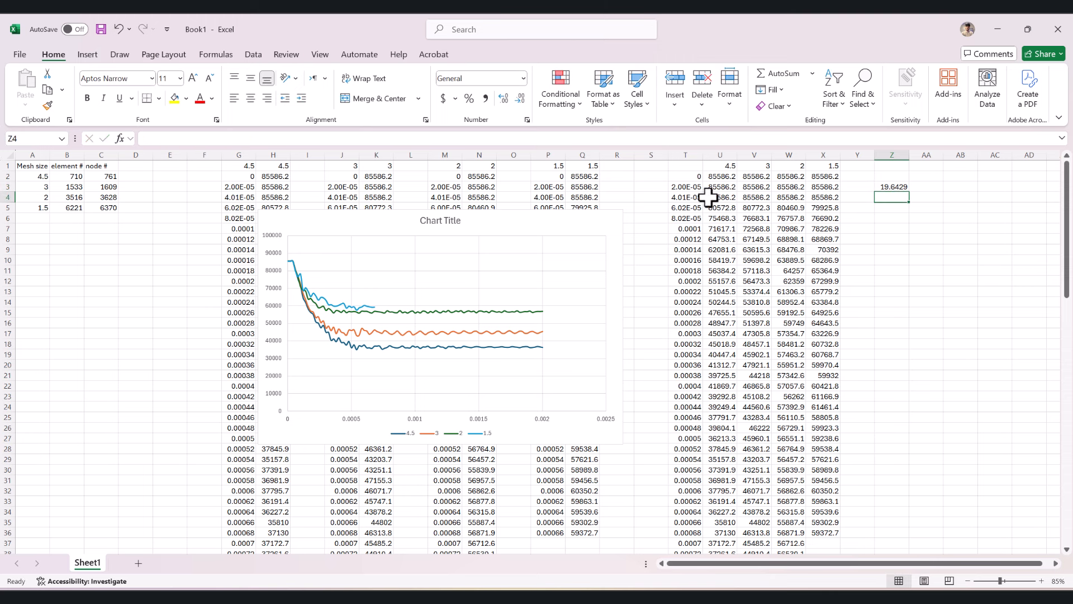
click(894, 187)
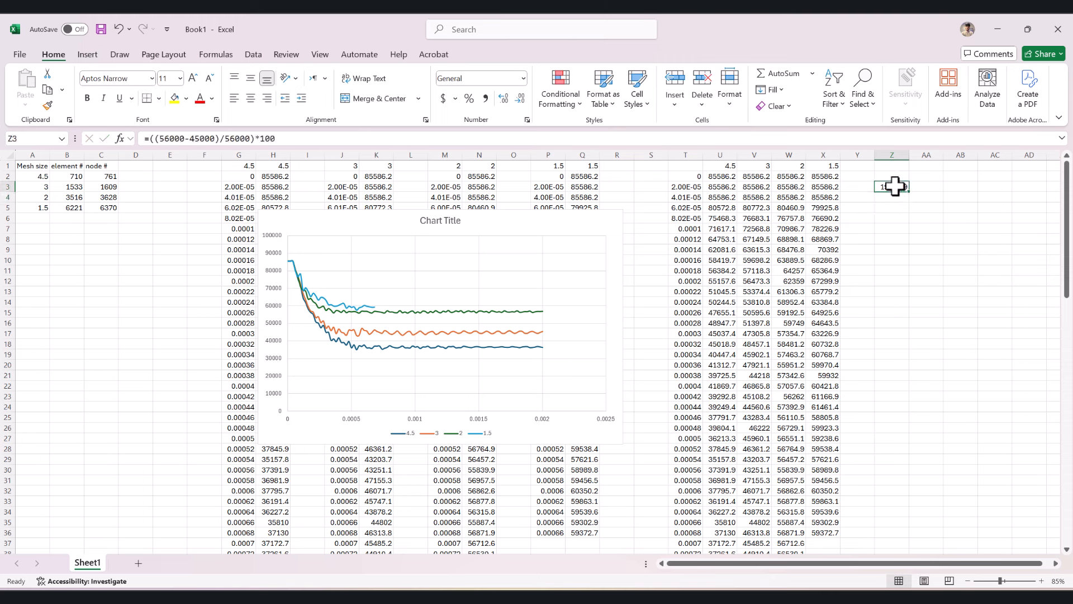
- Examine the size 3 and size 4.5 velocity curves in the chart against the column headings
click(375, 333)
click(897, 186)
click(368, 332)
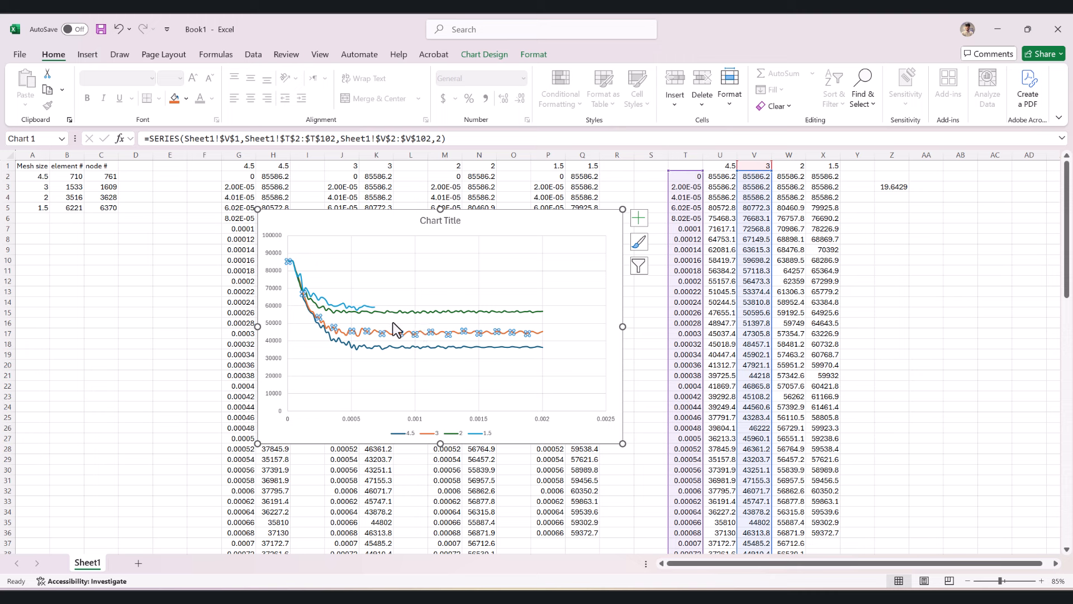
click(361, 343)
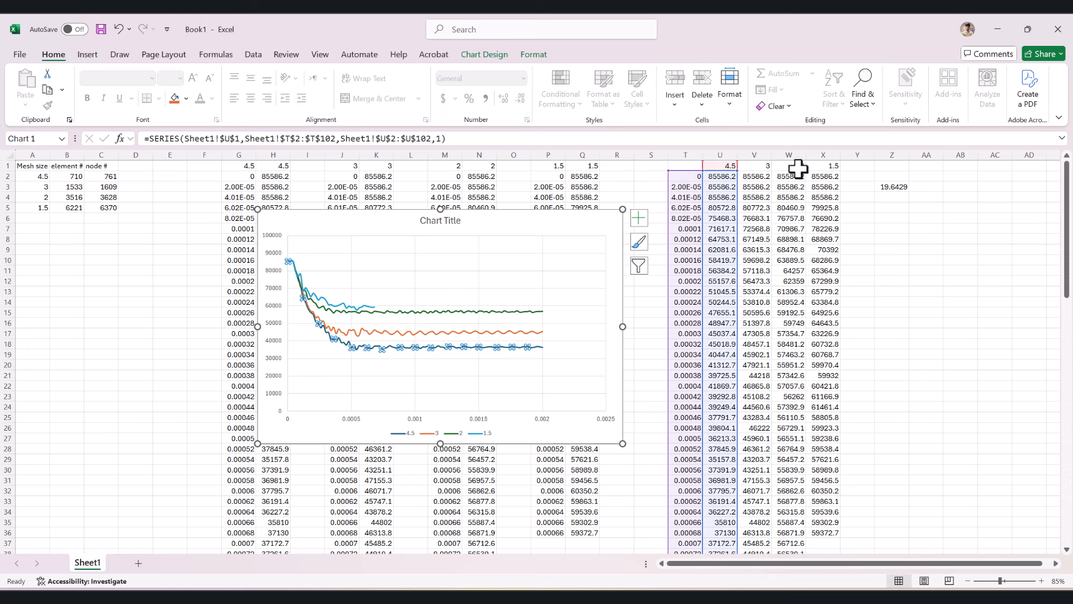
click(797, 166)
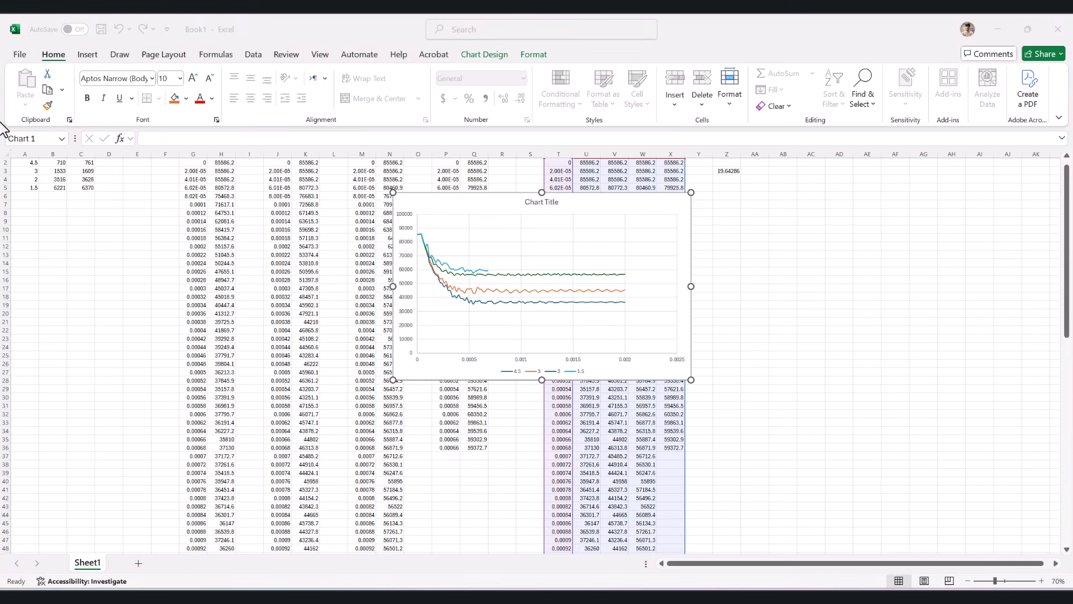
- Copy the four element counts from B2:B5 to AC5:AC8
scroll(94, 249, up, 1)
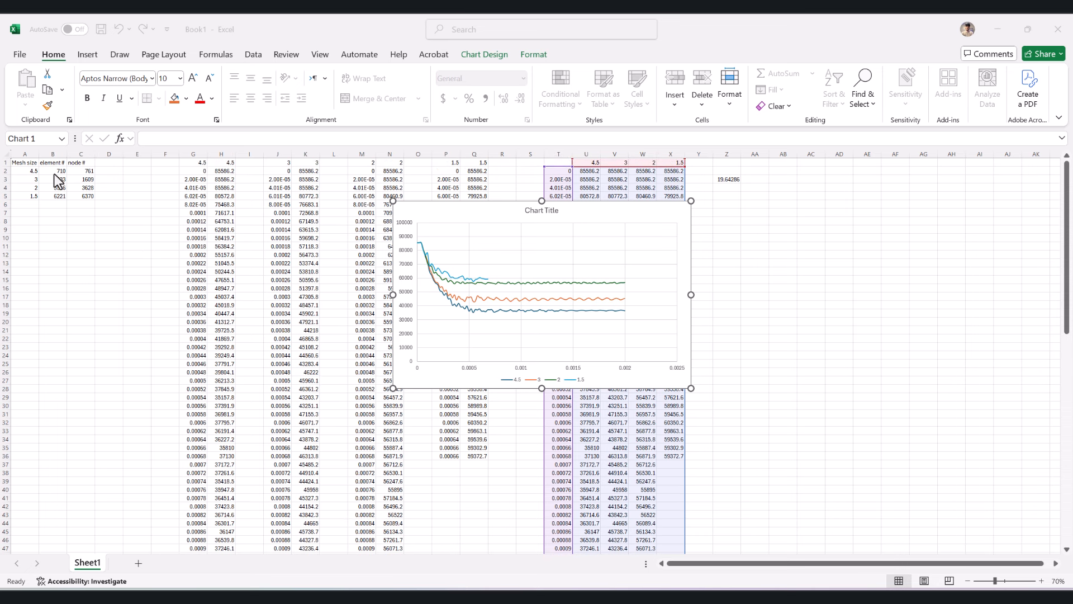
click(57, 174)
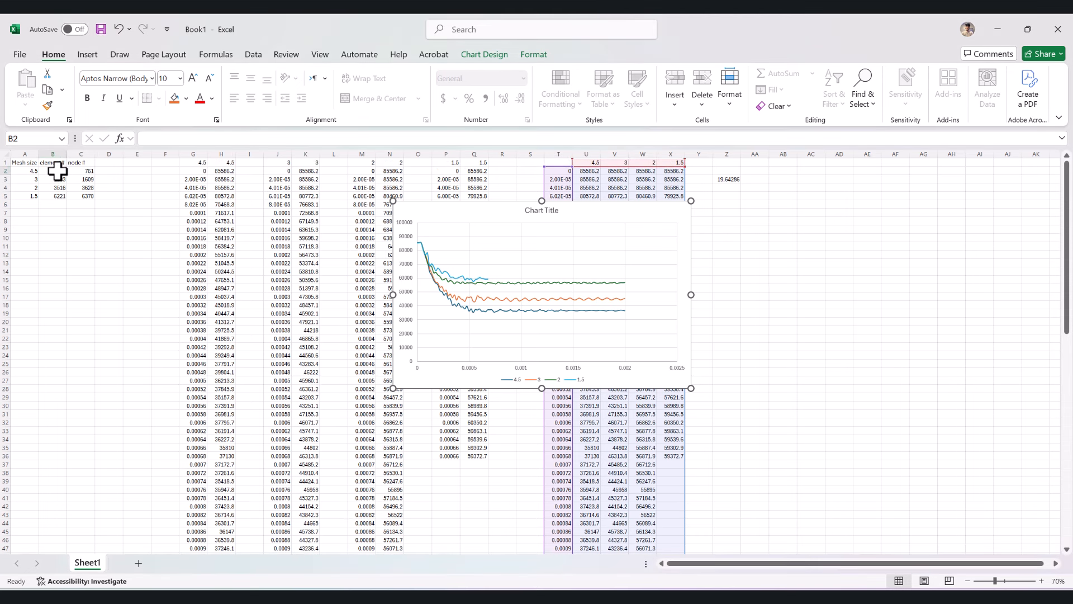
drag(56, 174, 58, 197)
key(ctrl+c)
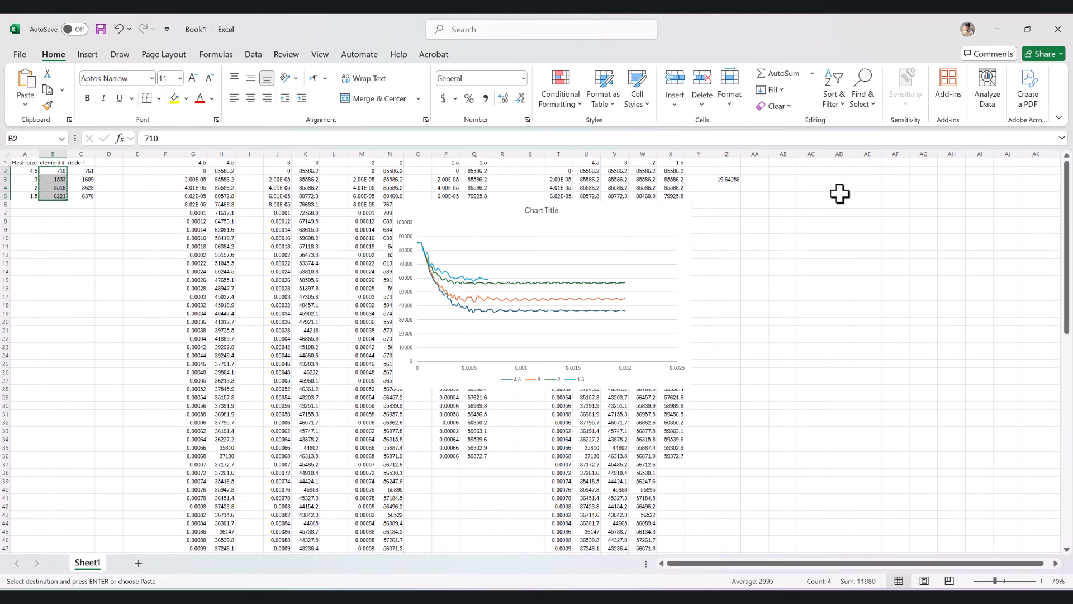
click(811, 196)
key(ctrl+v)
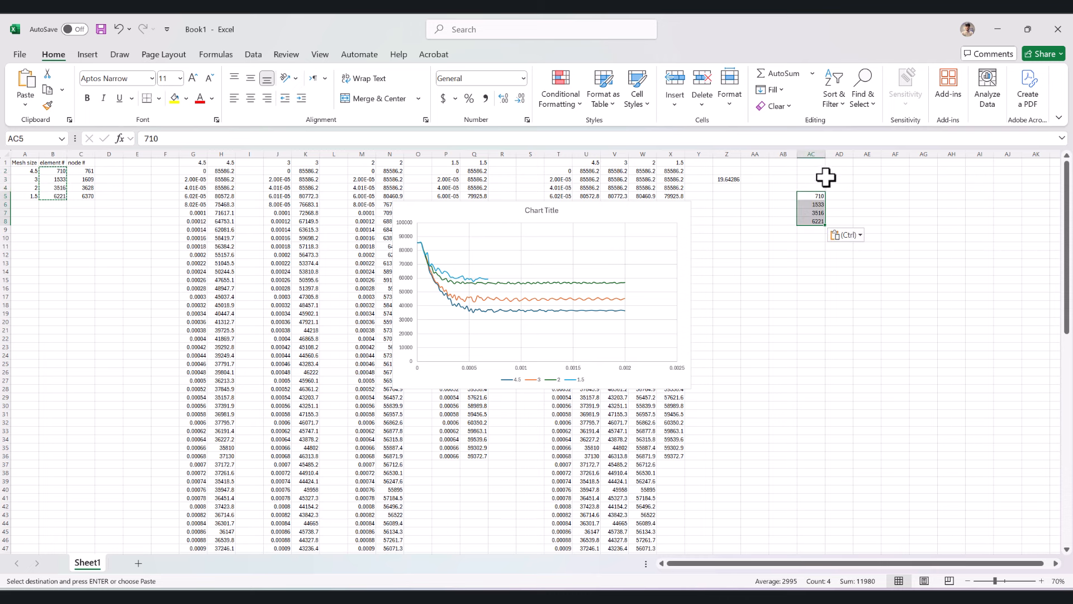
- Shift the velocity chart's title sideways and copy the size 1.5 velocity from Q36 to AD8
click(537, 210)
drag(537, 210, 540, 147)
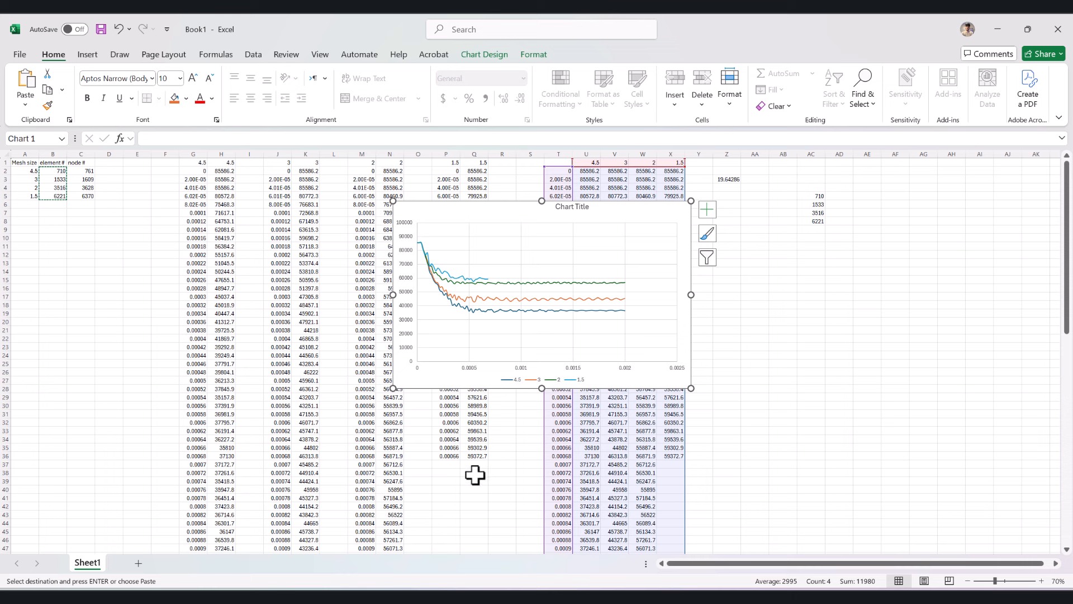
click(478, 455)
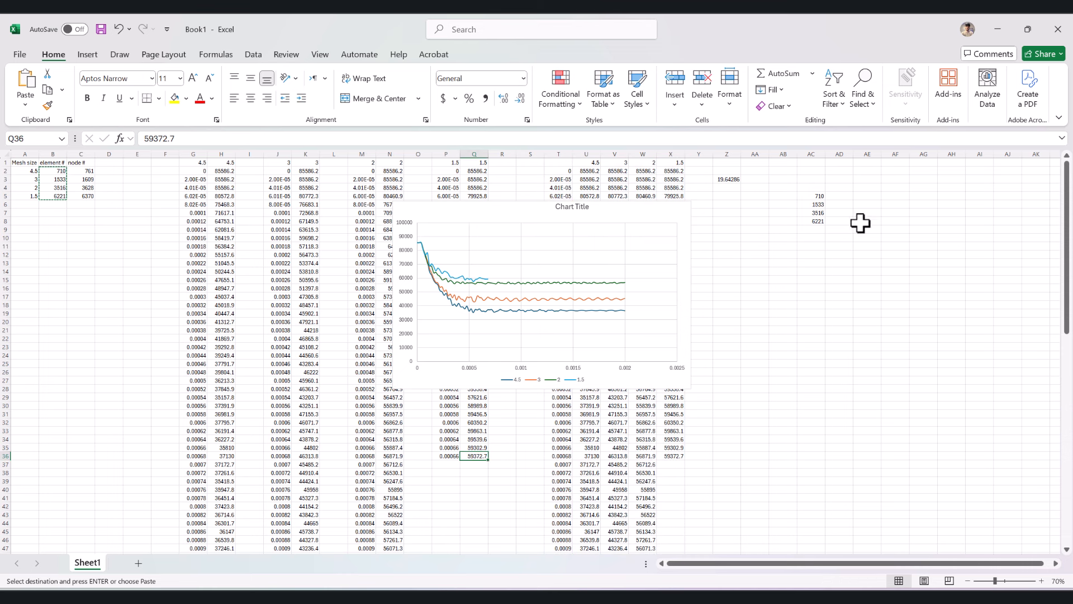
key(ctrl+c)
click(835, 221)
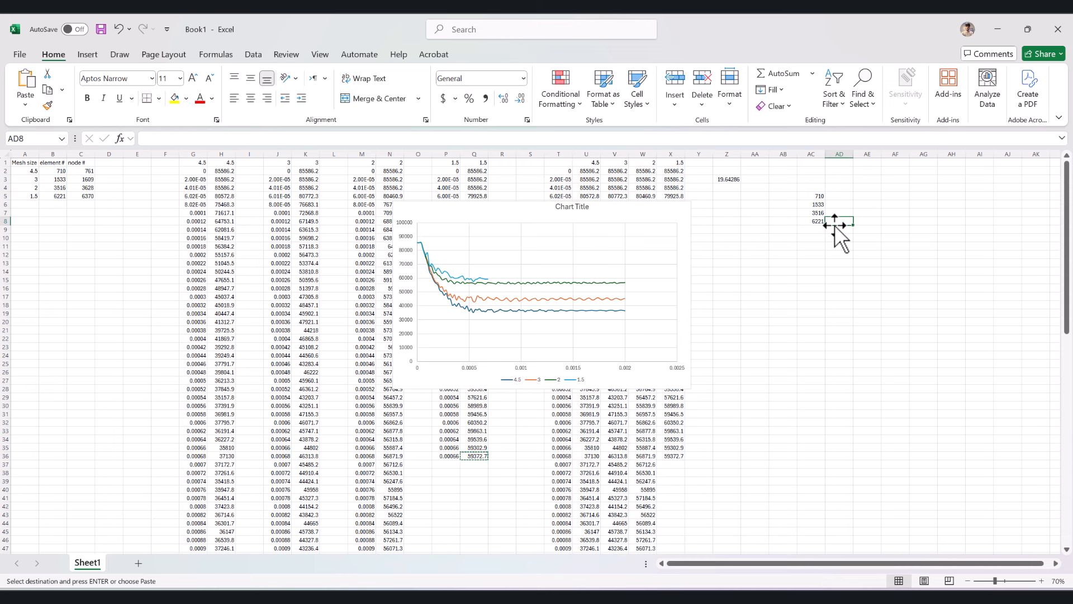
key(ctrl+v)
- Copy the row 36 velocities for sizes 2, 3 and 4.5 from N36, K36 and H36 to AD7, AD6 and AD5
click(392, 456)
key(ctrl+c)
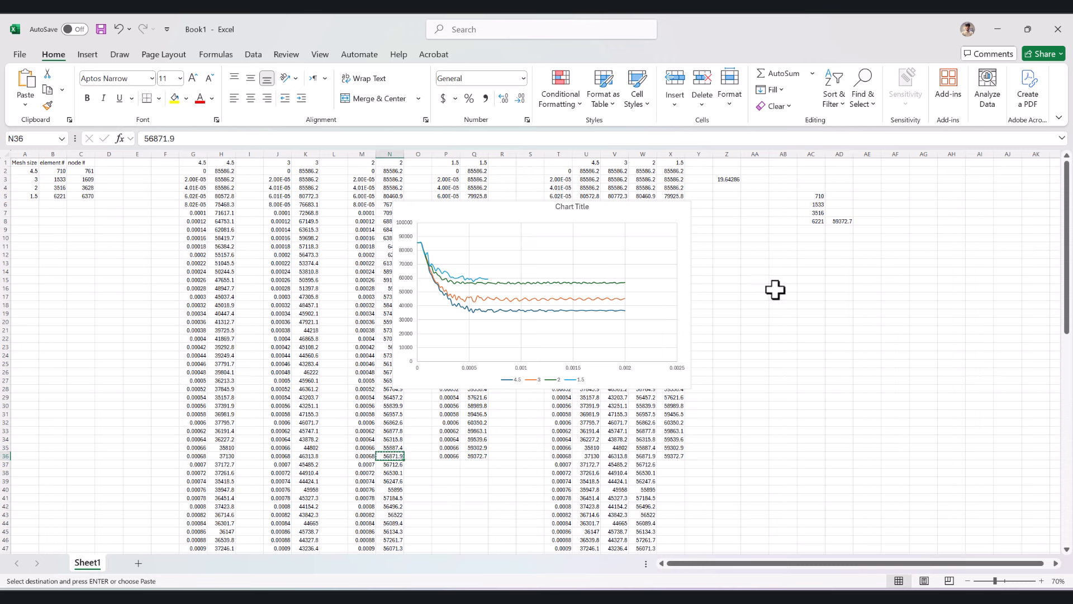
click(840, 213)
key(ctrl+v)
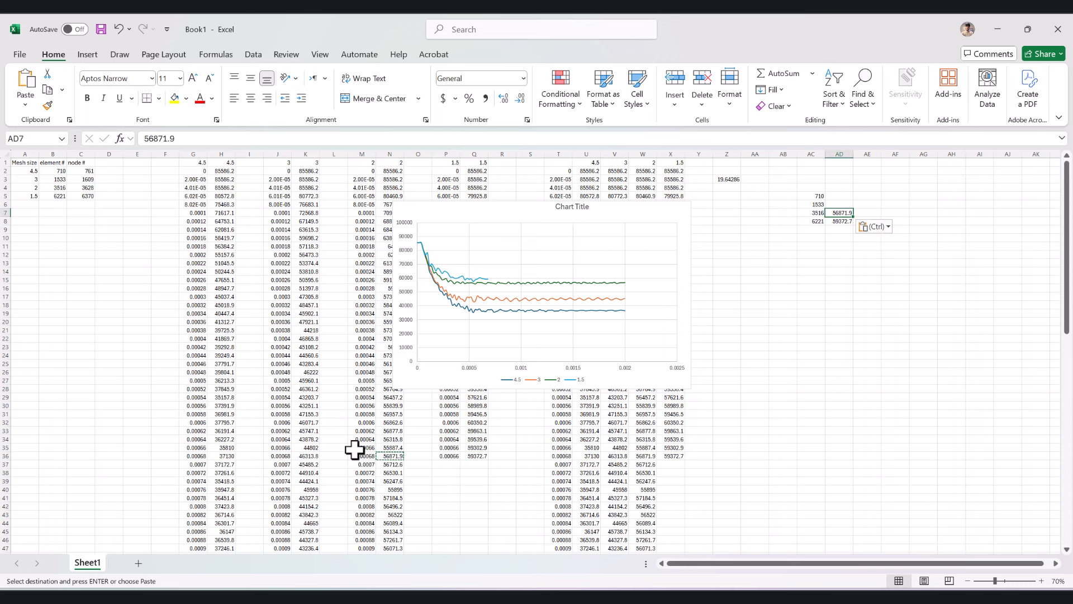
click(306, 456)
key(ctrl+c)
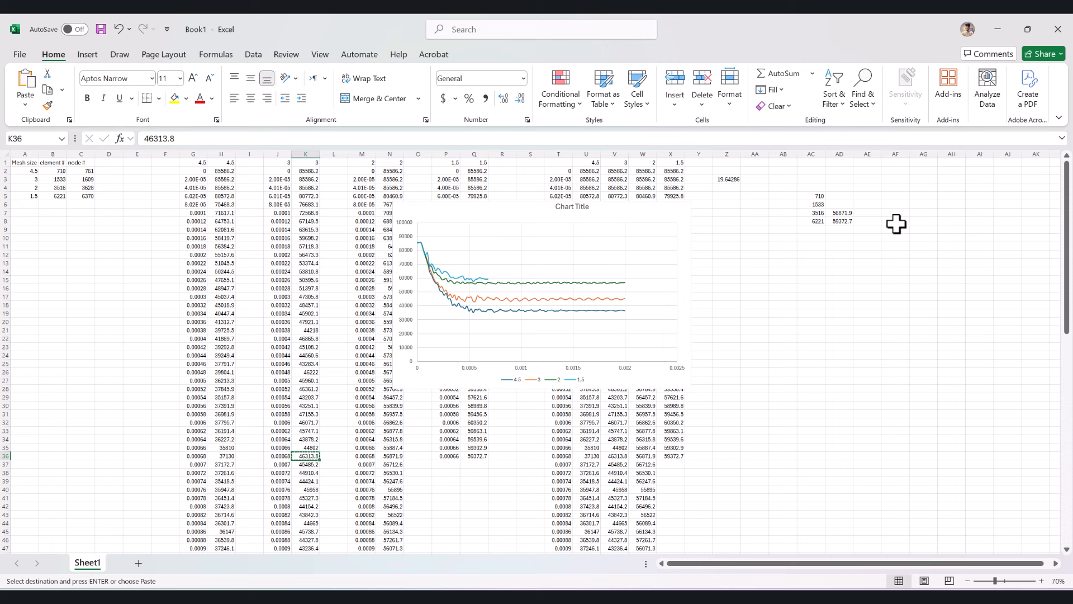
click(840, 205)
key(ctrl+v)
click(227, 455)
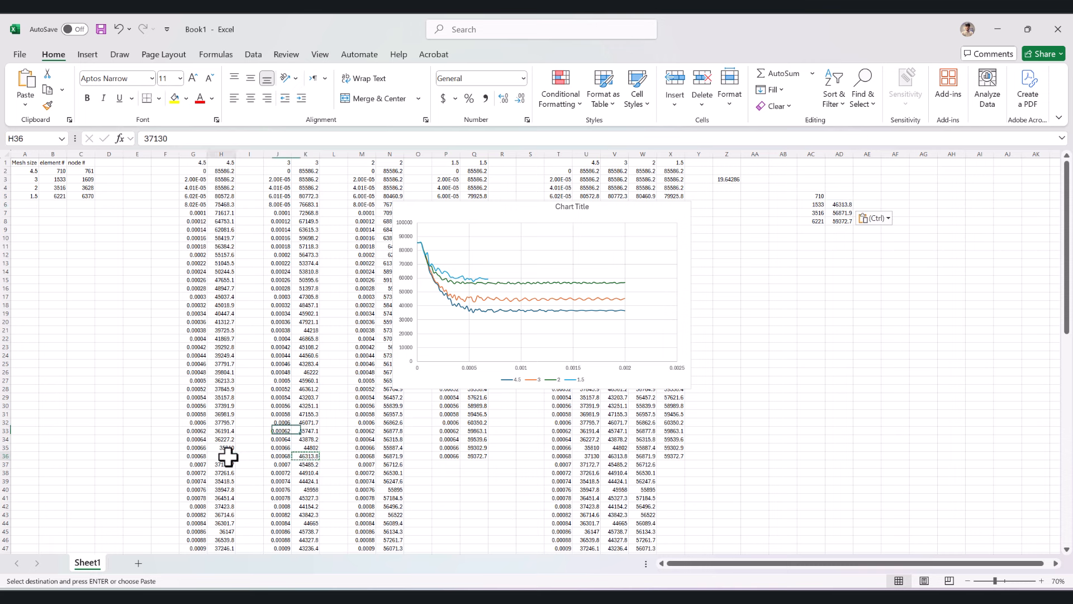
key(ctrl+c)
click(845, 198)
key(ctrl+v)
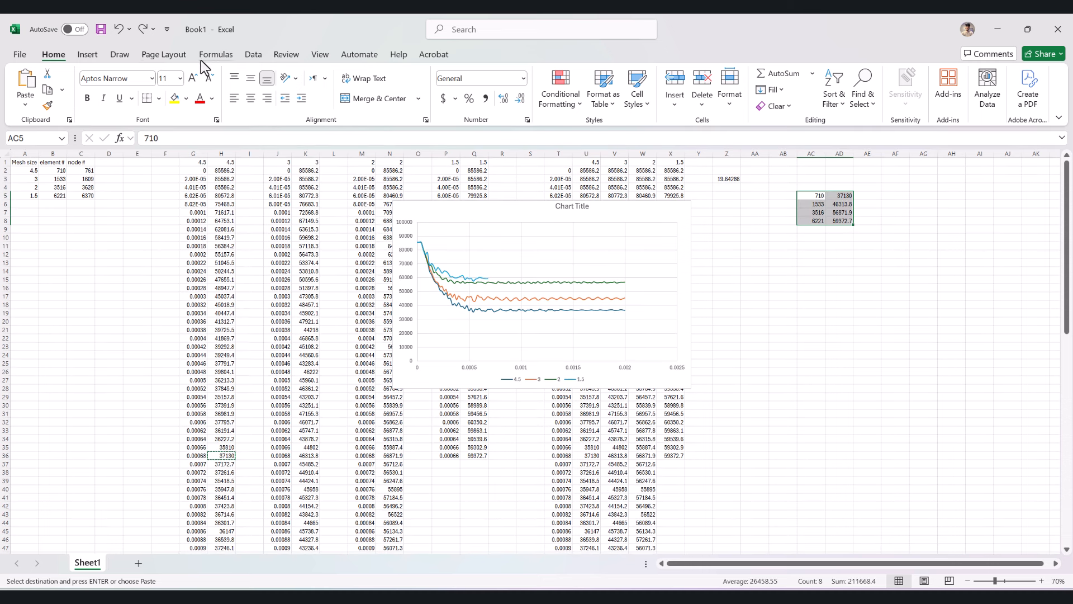
- Insert a scatter chart with smooth lines and markers from AC5:AD8 and place it below that data, beside the velocity chart
click(85, 54)
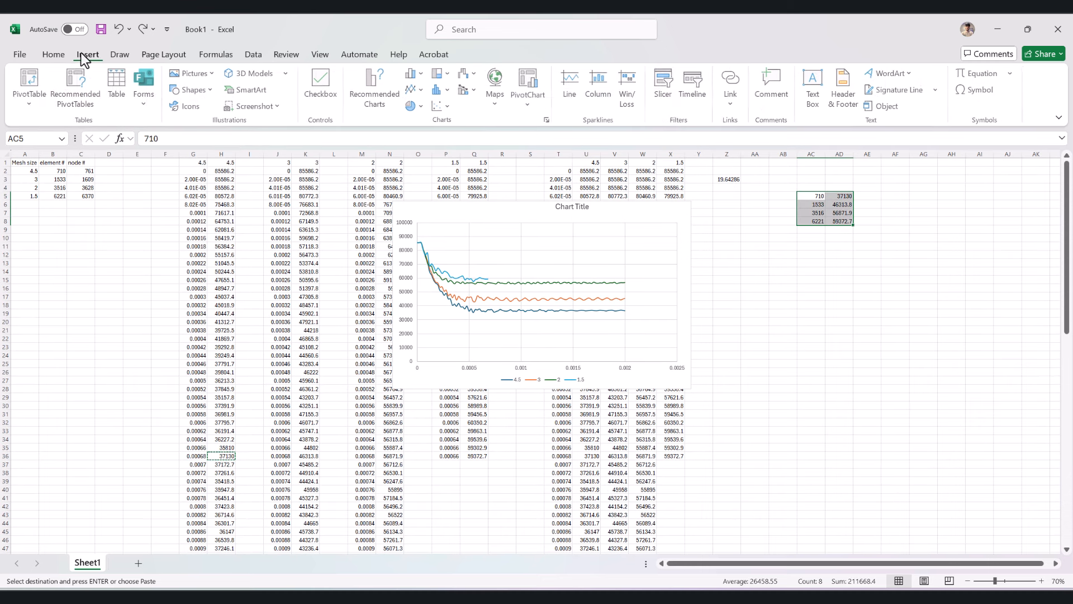
click(450, 106)
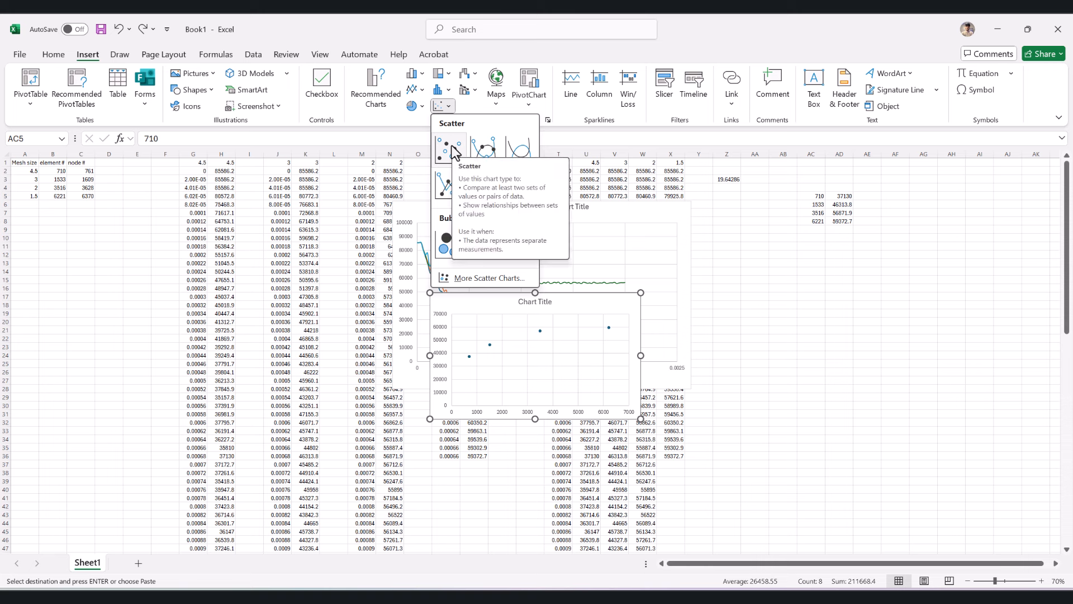
click(484, 146)
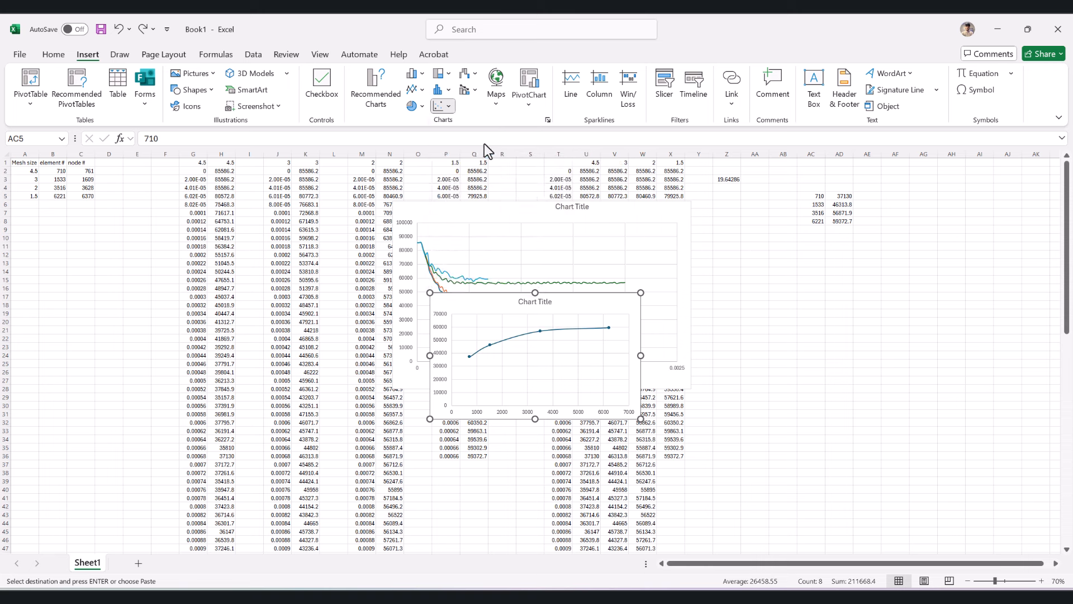
drag(583, 302, 846, 266)
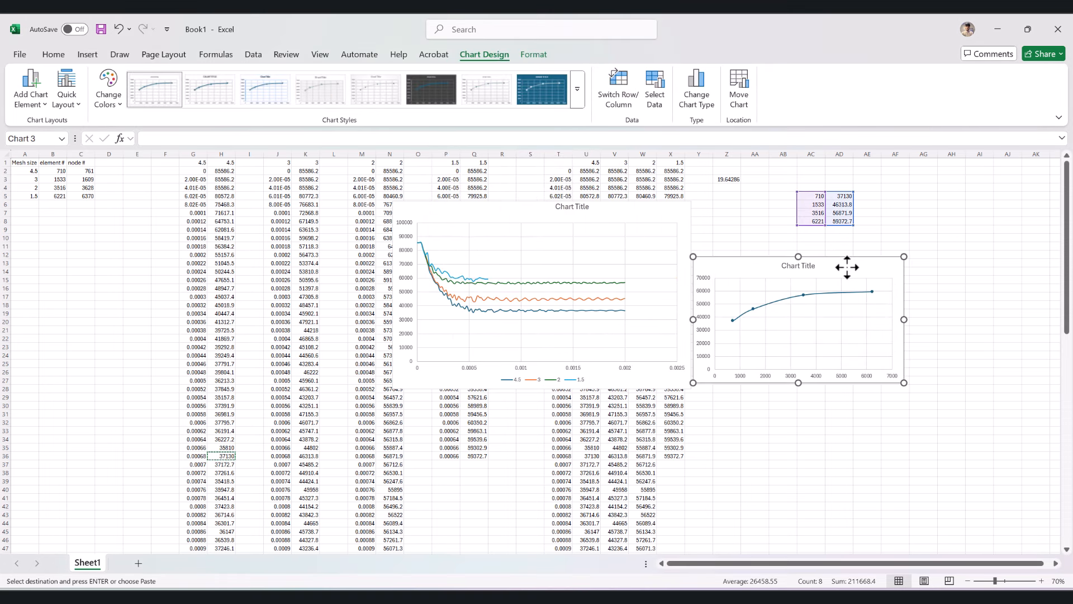
click(733, 318)
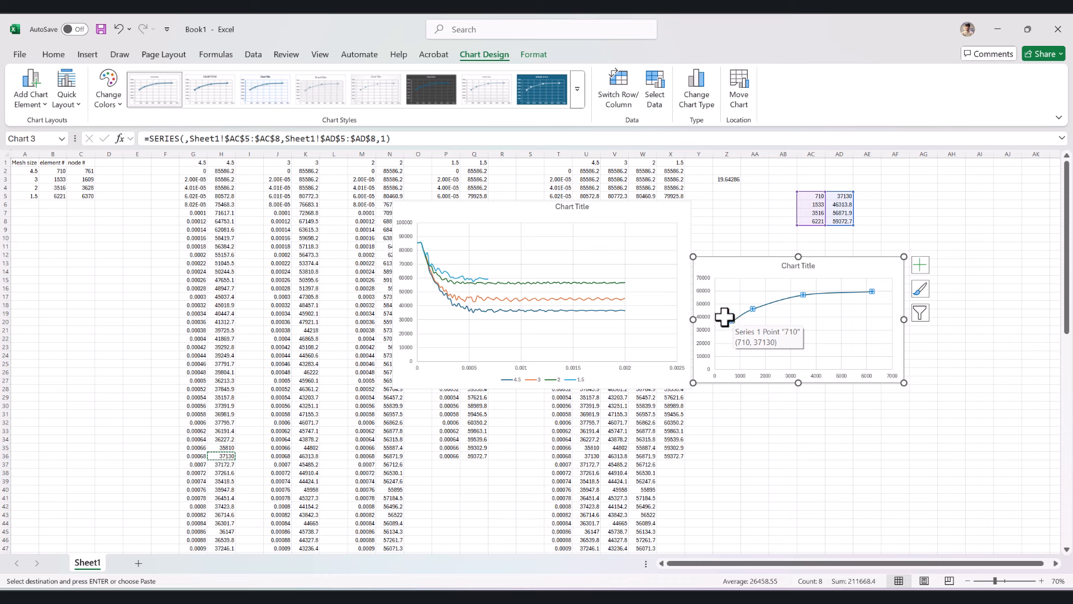
mouse_move(753, 307)
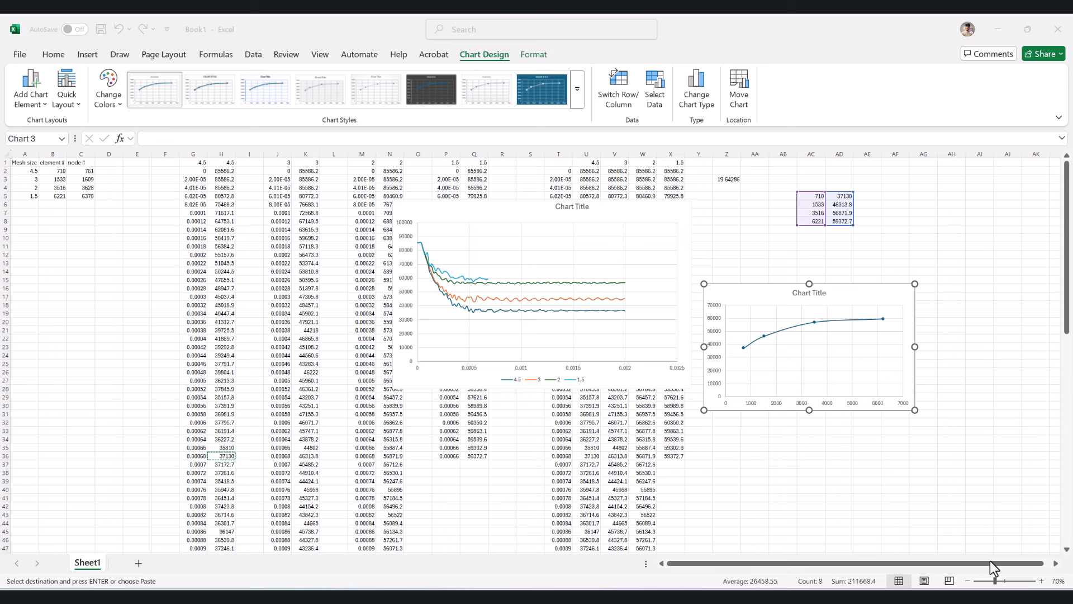
- Switch to Abaqus/CAE, create a second viewport and display crashSIZEE2.odb in it
key(alt+Tab)
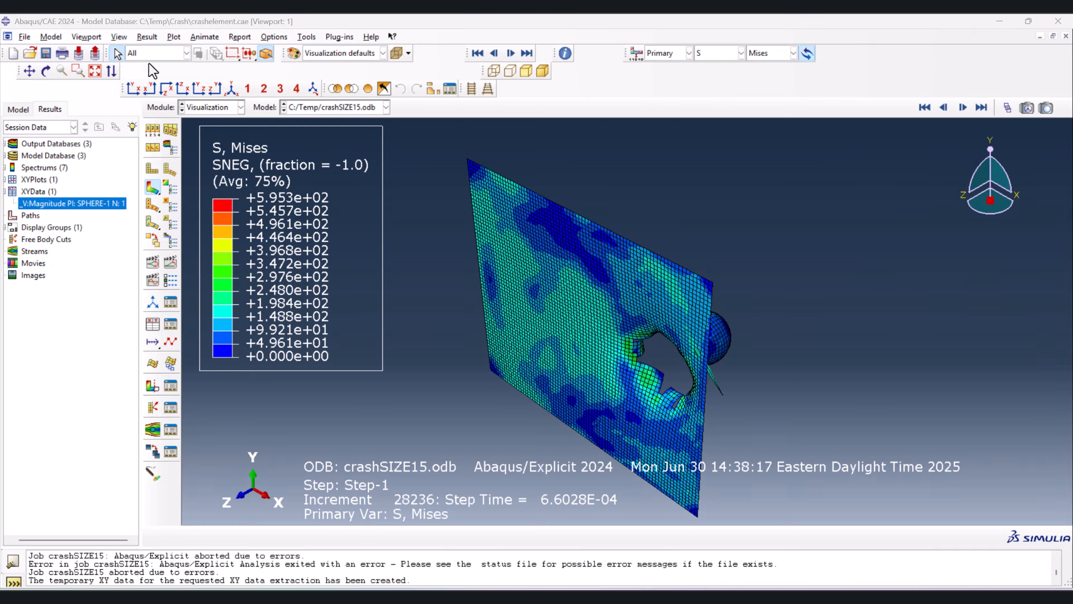
click(87, 37)
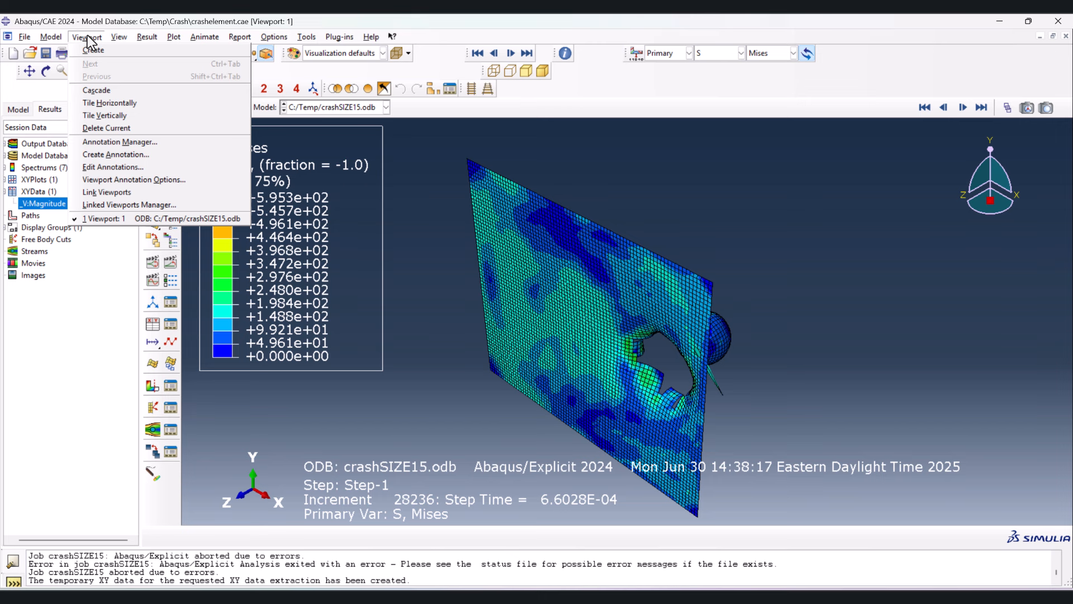
click(101, 51)
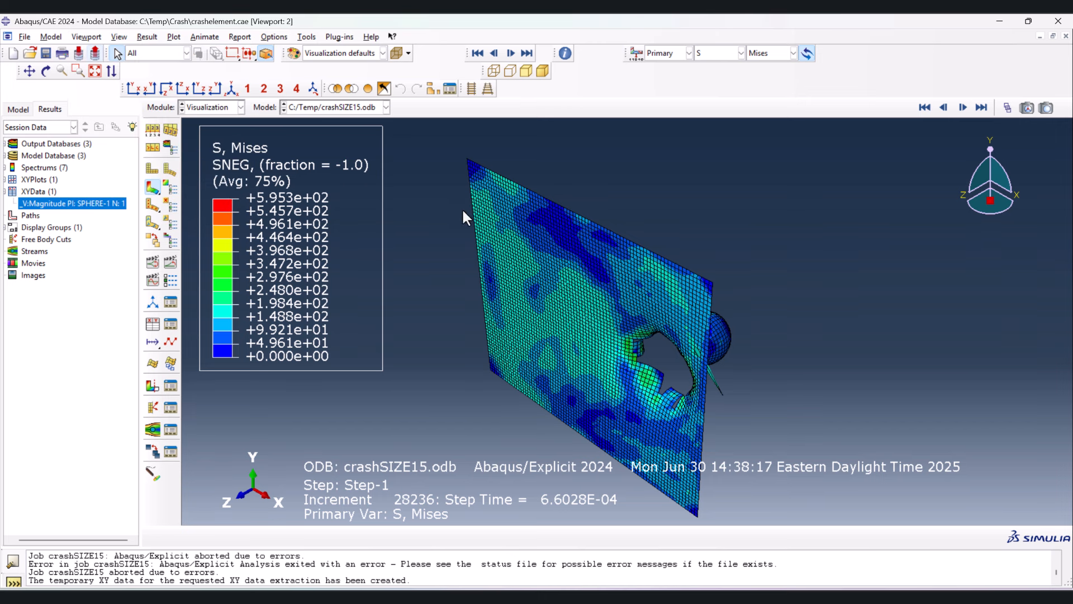
click(360, 107)
click(355, 145)
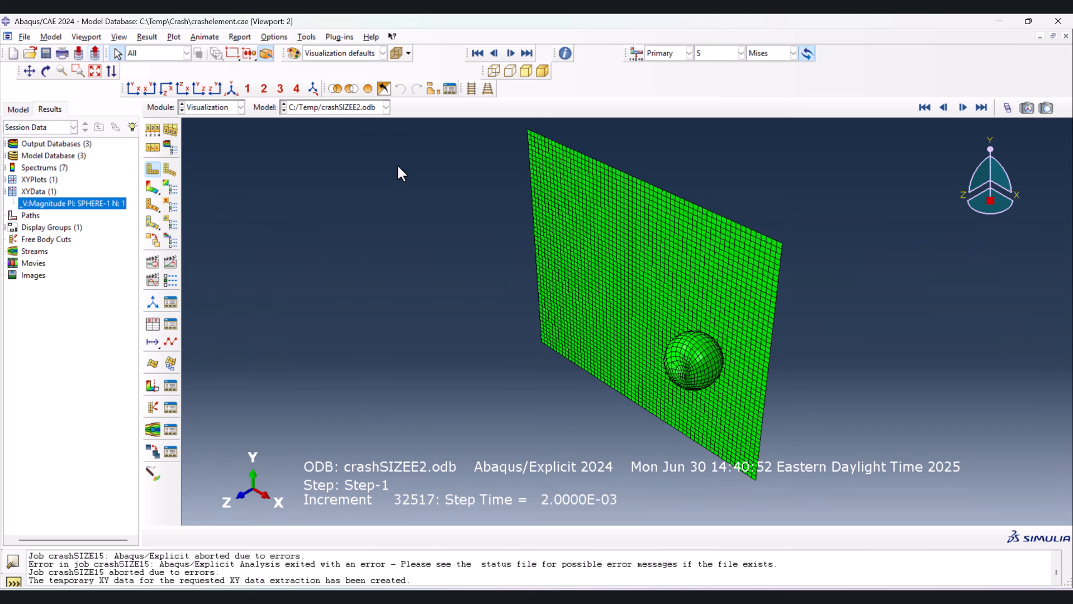
- Create a third viewport and display crashSIZE3.odb in it
click(79, 38)
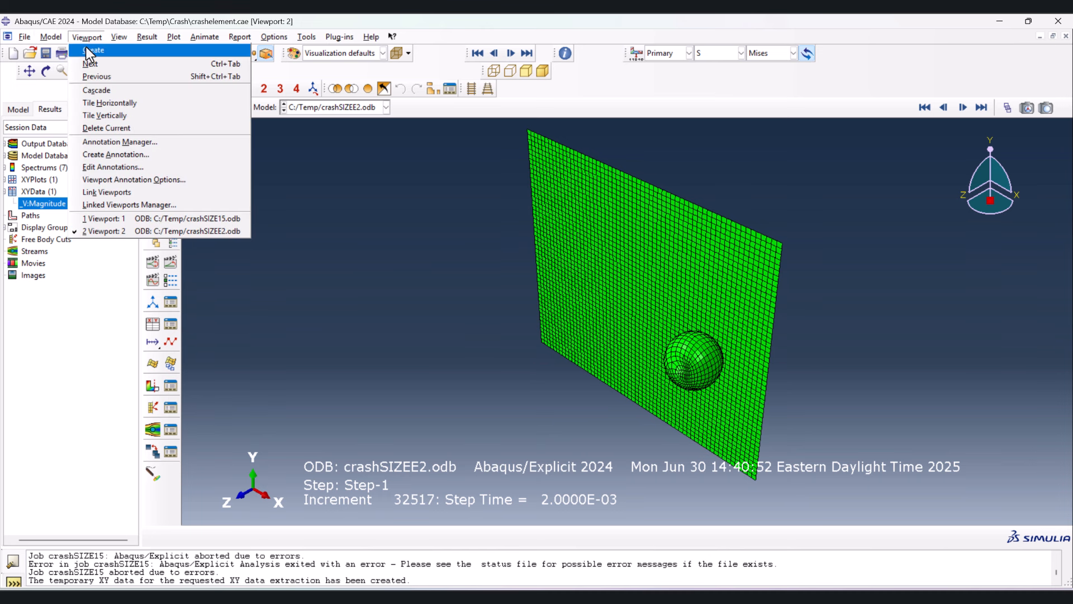
click(87, 50)
click(364, 113)
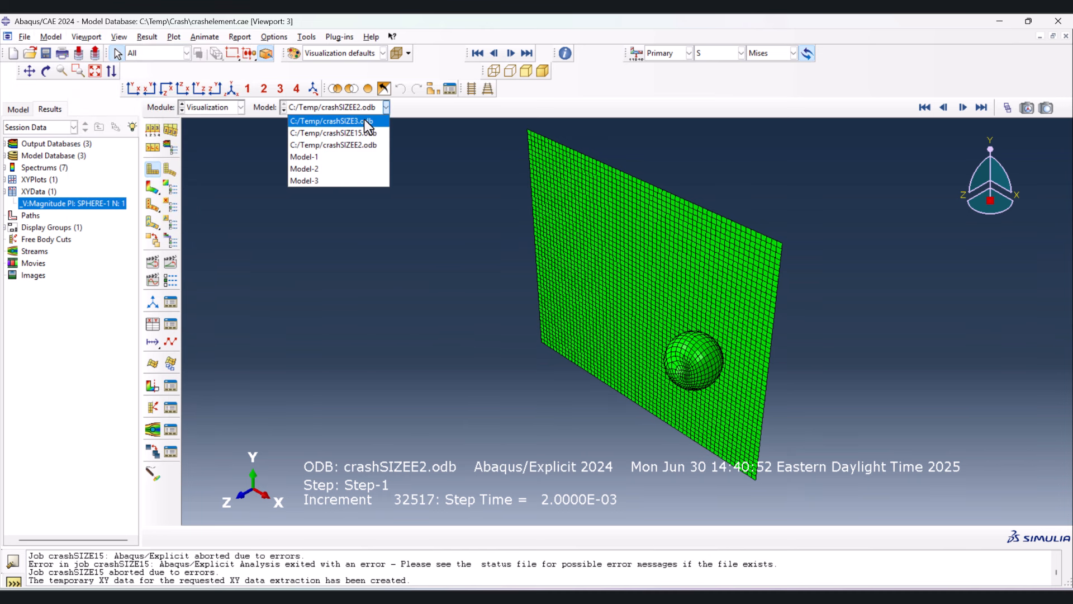
click(364, 119)
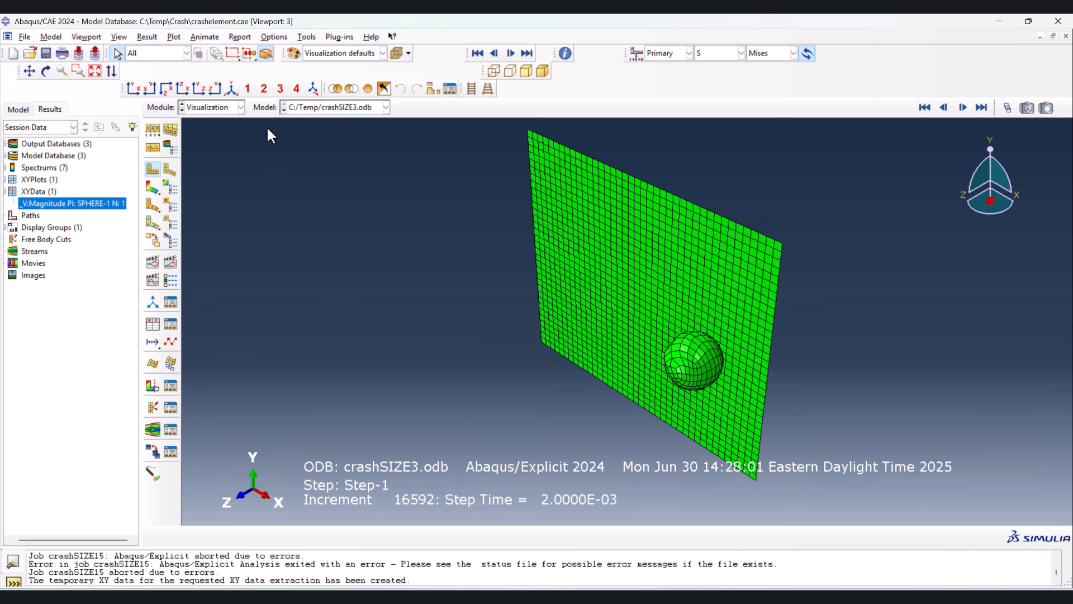
- Create a fourth viewport and open the output database CrashElement.odb from the Crash folder in it
click(86, 36)
click(90, 51)
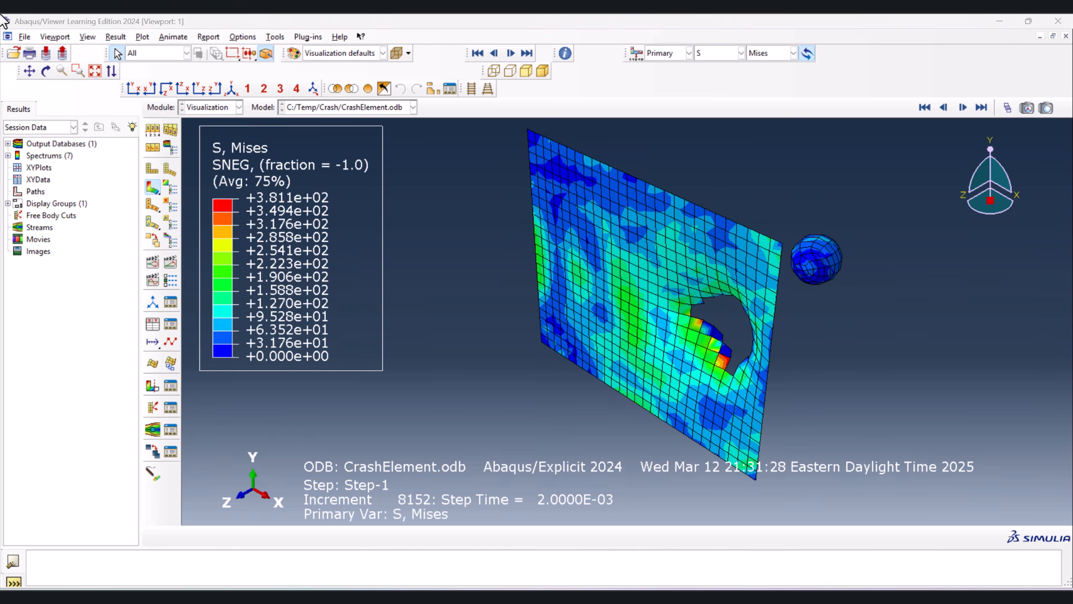
click(54, 36)
click(89, 50)
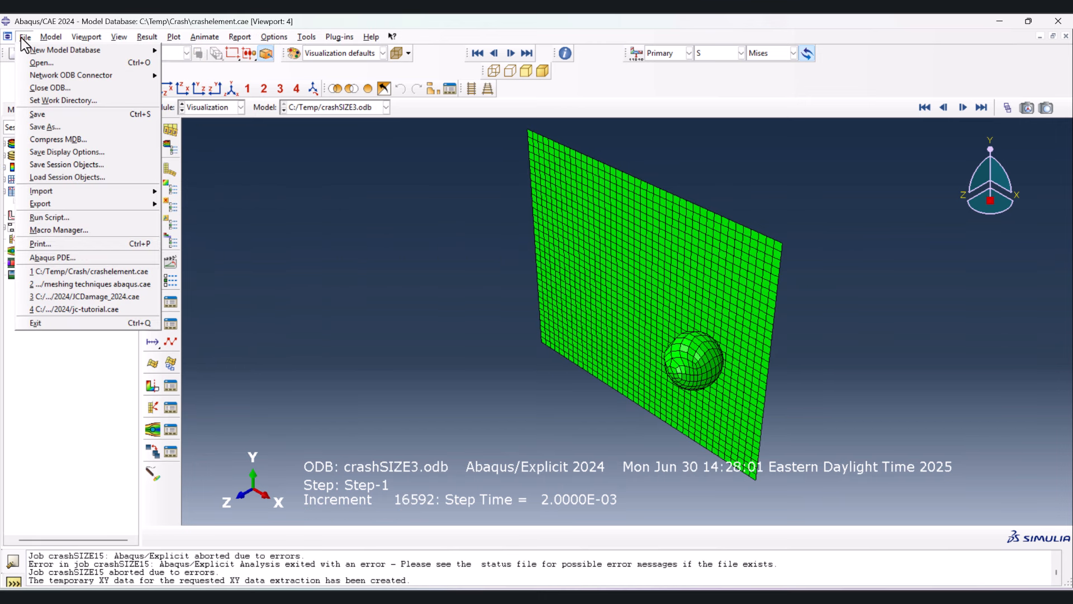
click(48, 65)
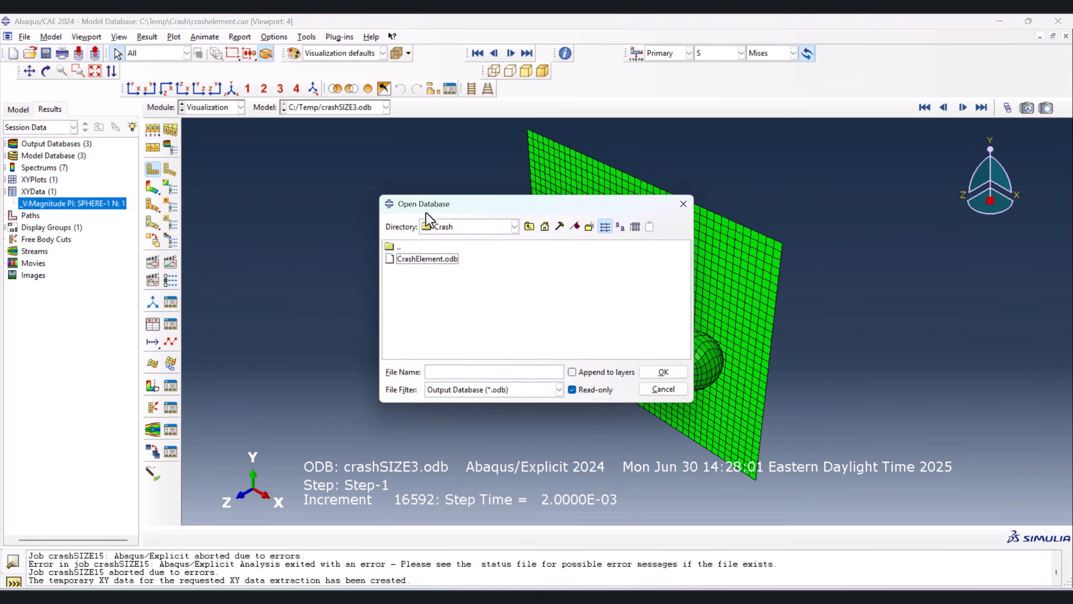
double_click(427, 258)
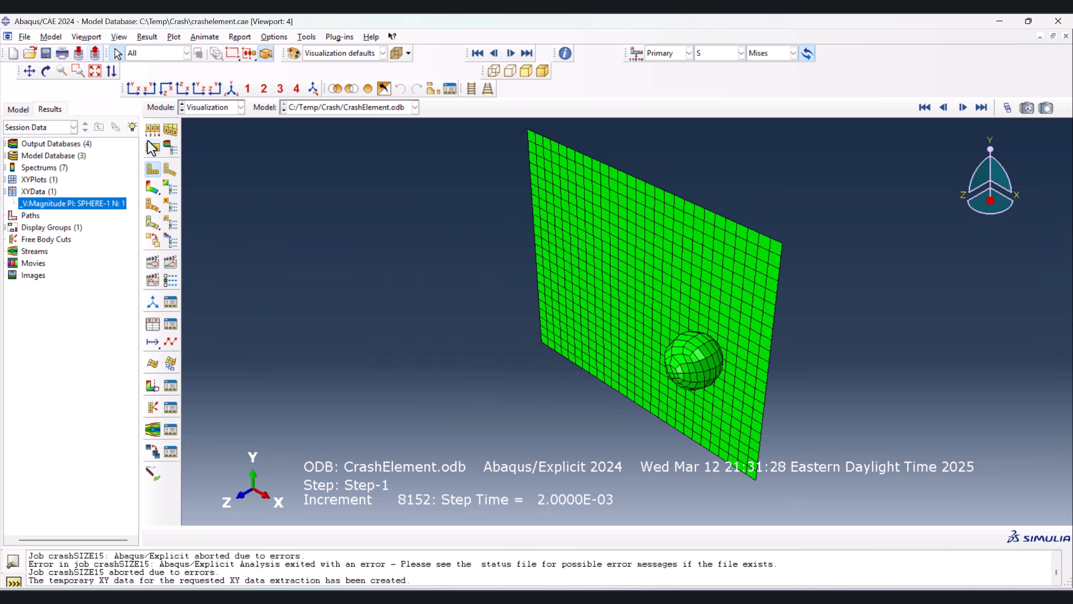
- Create a fifth viewport of CrashElement.odb and tile all viewports horizontally
click(87, 37)
click(90, 50)
click(80, 38)
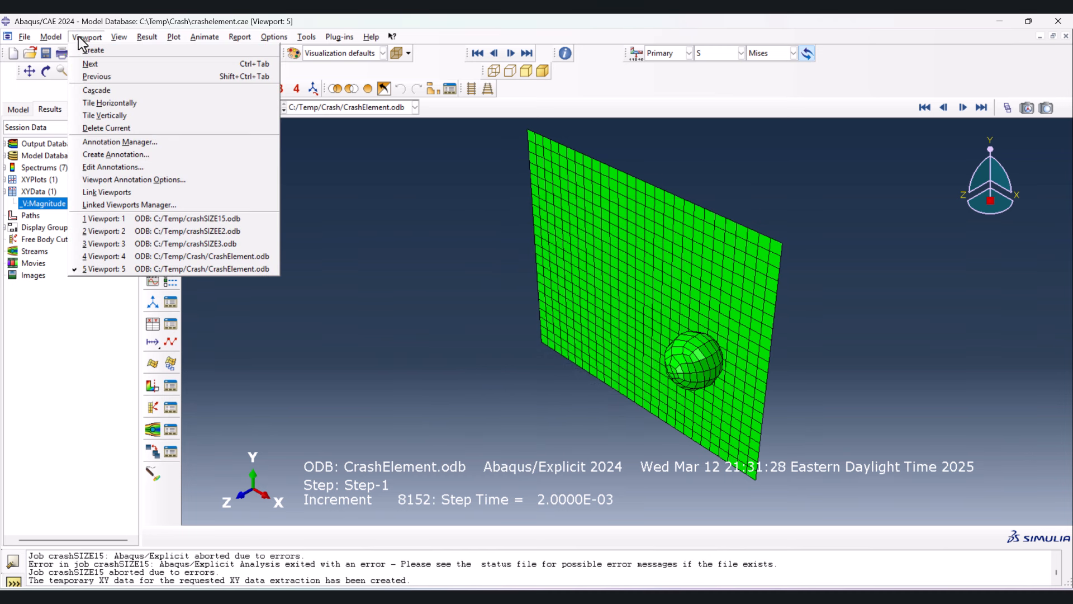
click(125, 105)
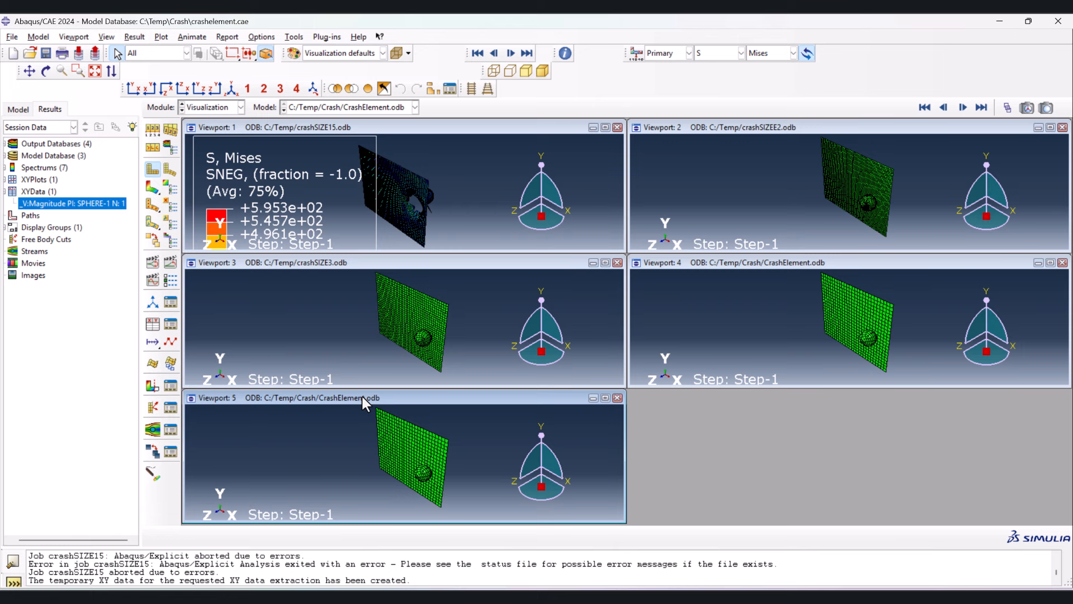
- Close the duplicate Viewport 4 of CrashElement.odb and retile the remaining four viewports horizontally
click(370, 263)
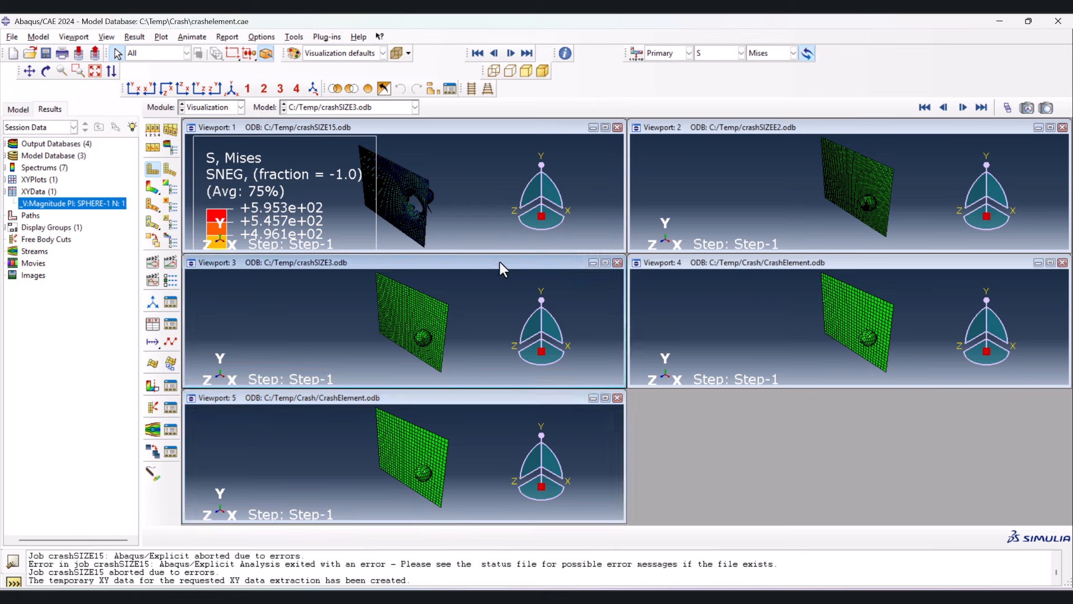
click(824, 280)
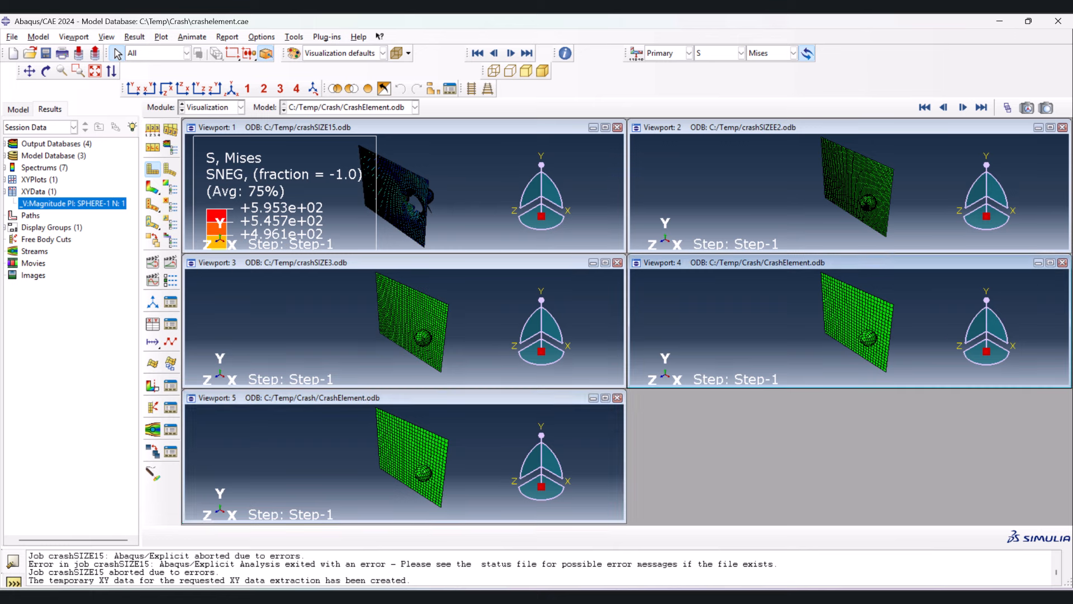
click(1062, 262)
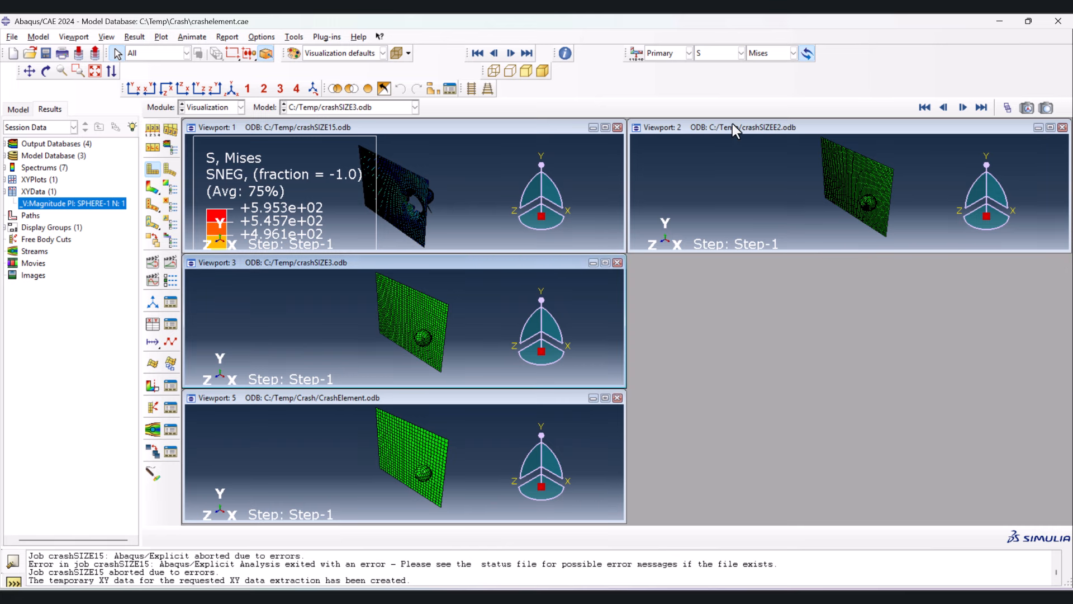
click(74, 37)
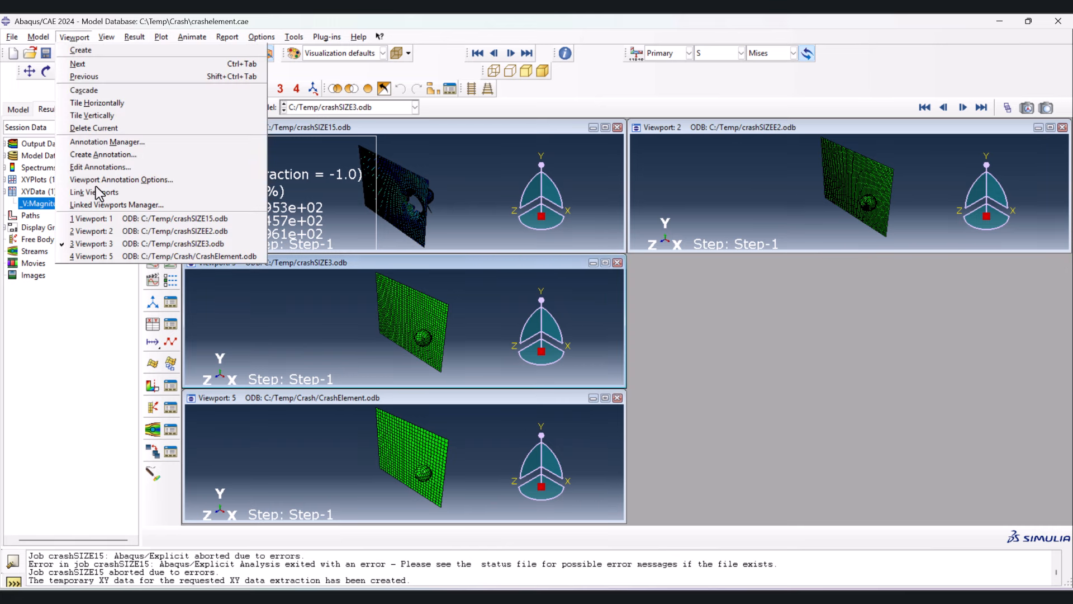
click(95, 103)
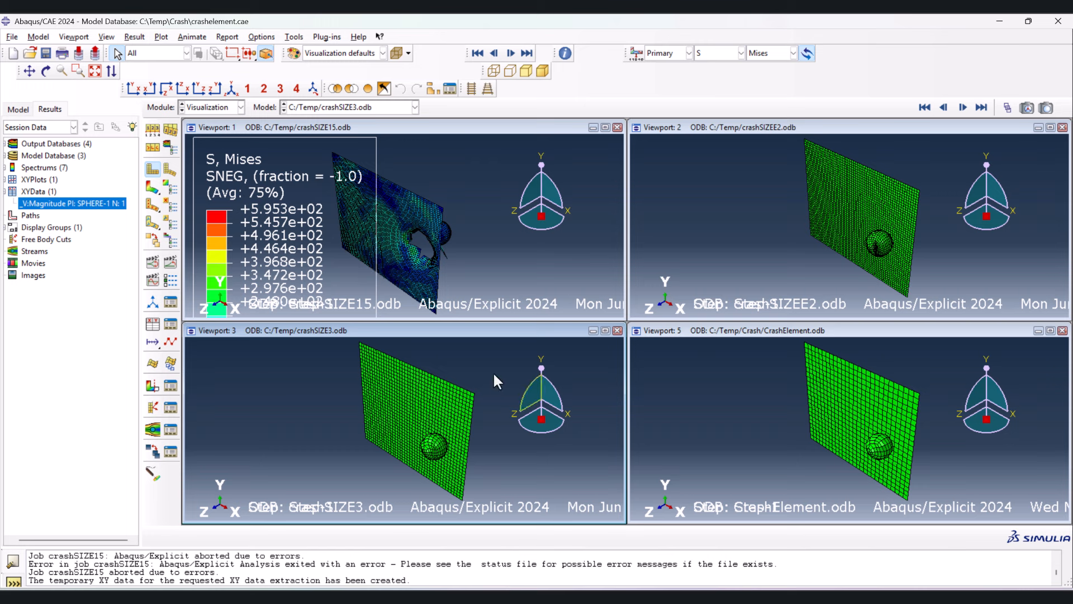
- Link the four viewports and plot the Mises stress contours on the deformed shape in all of them
click(152, 187)
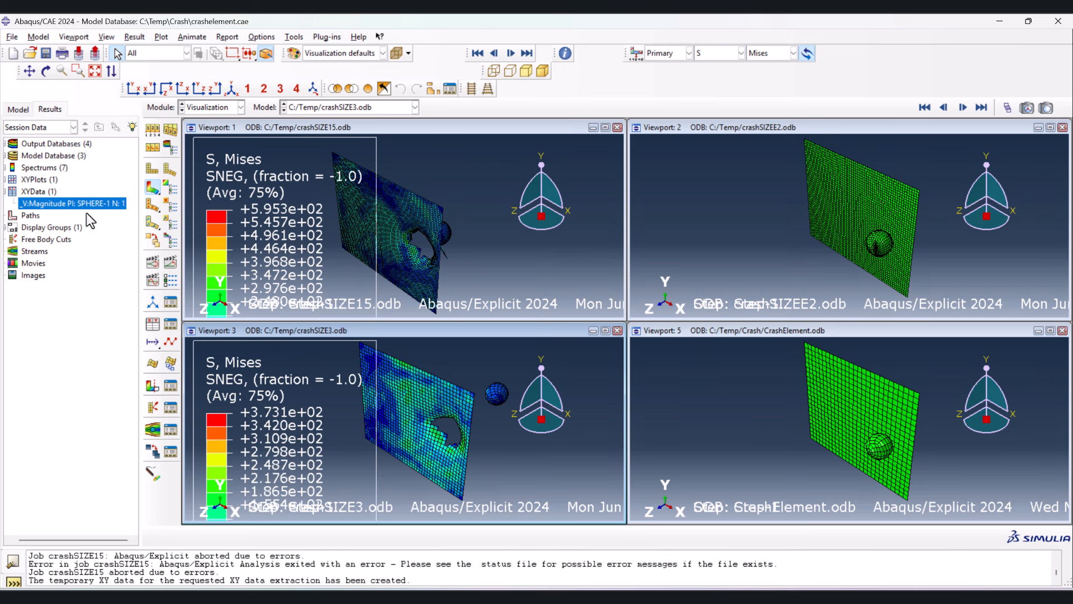
click(71, 37)
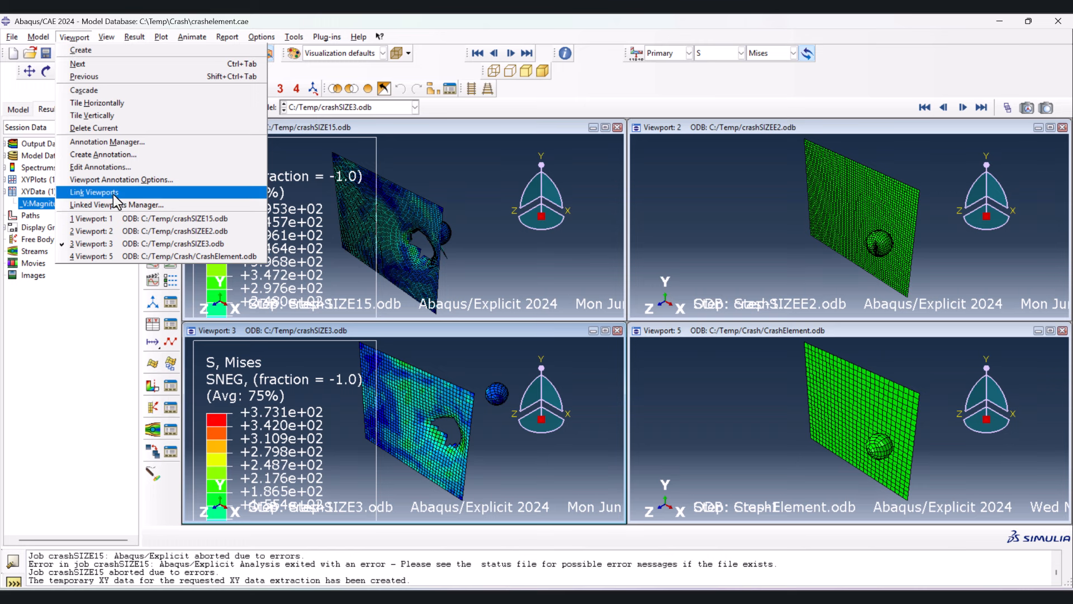
click(112, 193)
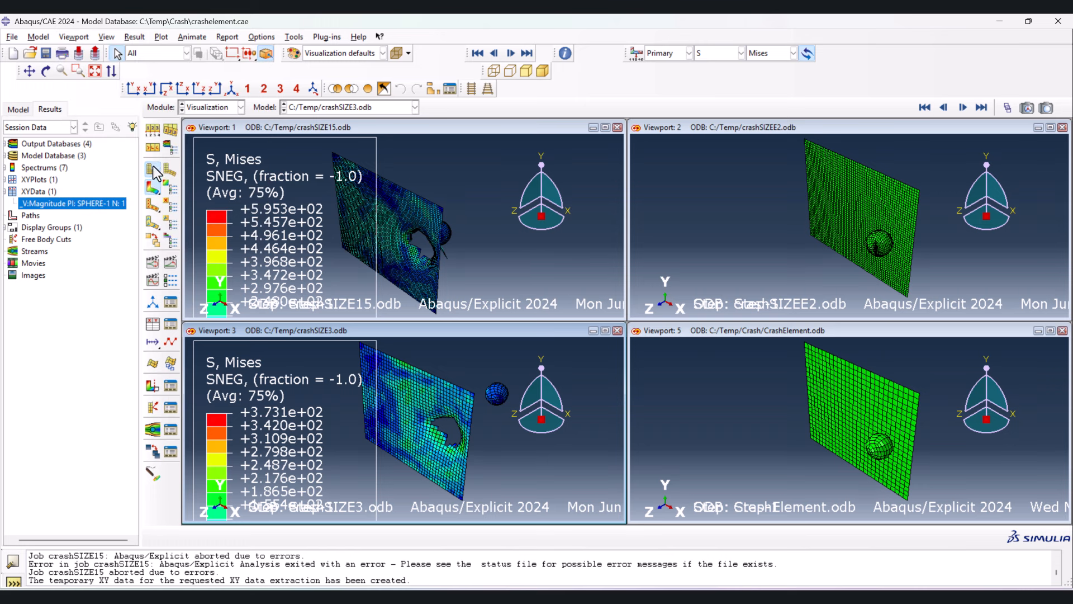
click(151, 185)
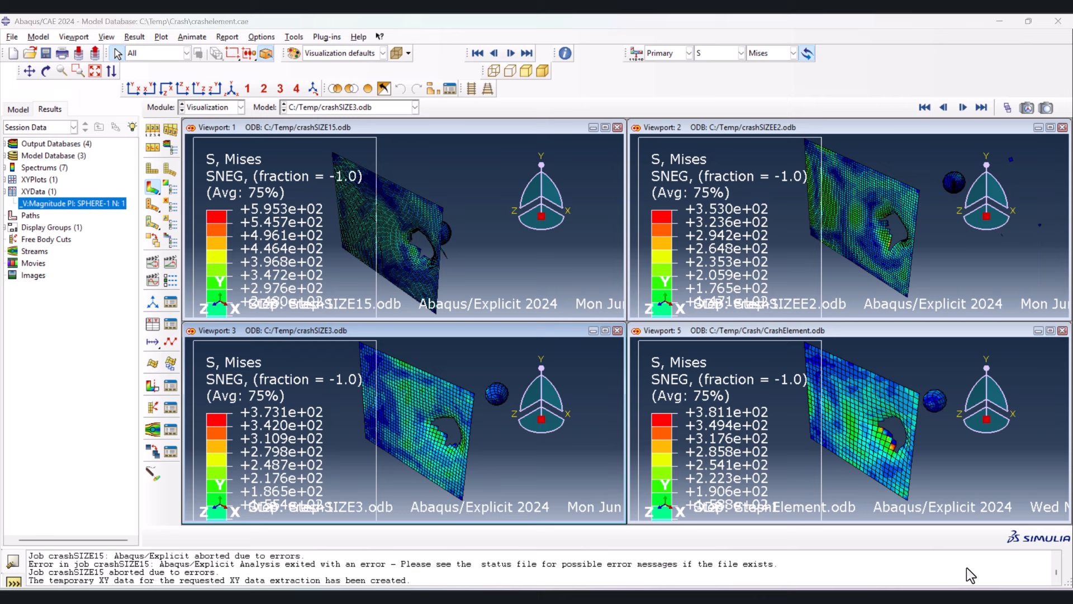
- Turn off all viewport annotations except the legend and apply the change to the linked viewports
click(75, 38)
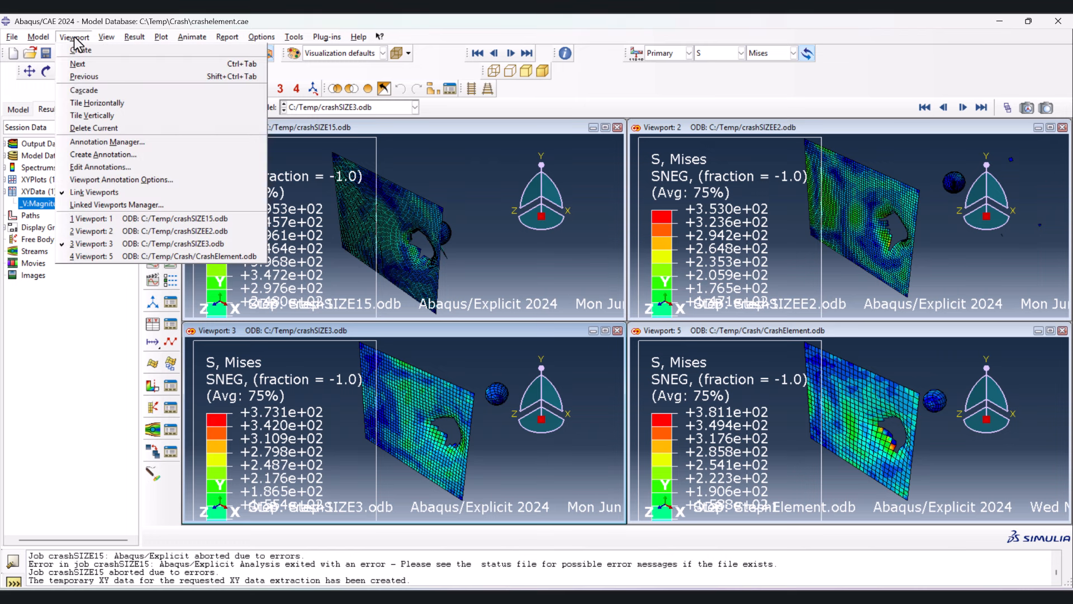
click(106, 180)
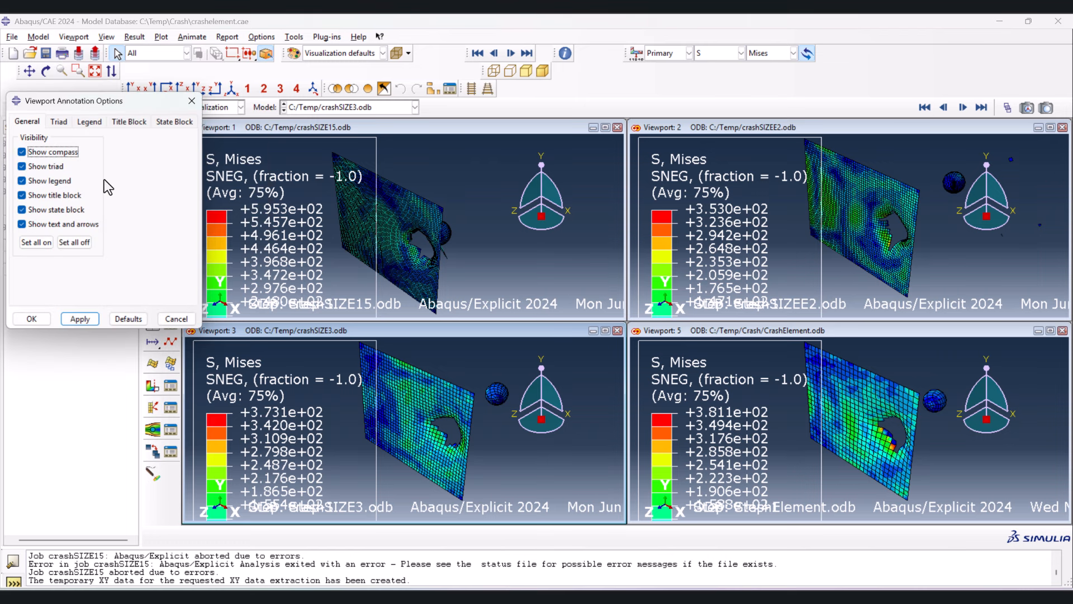
click(72, 244)
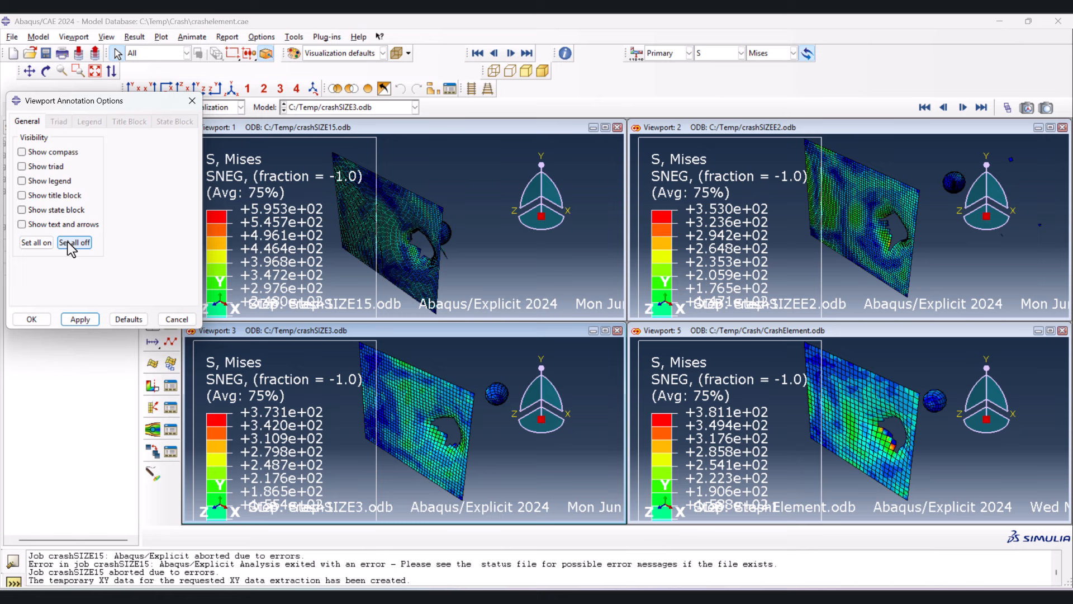
click(56, 182)
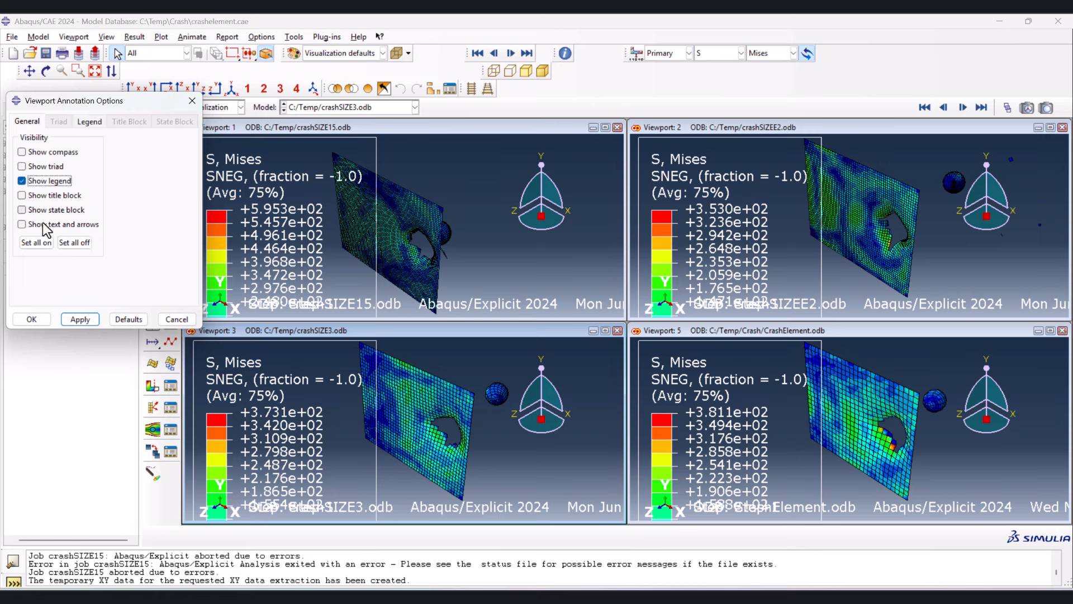
click(78, 319)
- Set the legend font size to 8 points, apply it and close the viewport annotation options
click(89, 122)
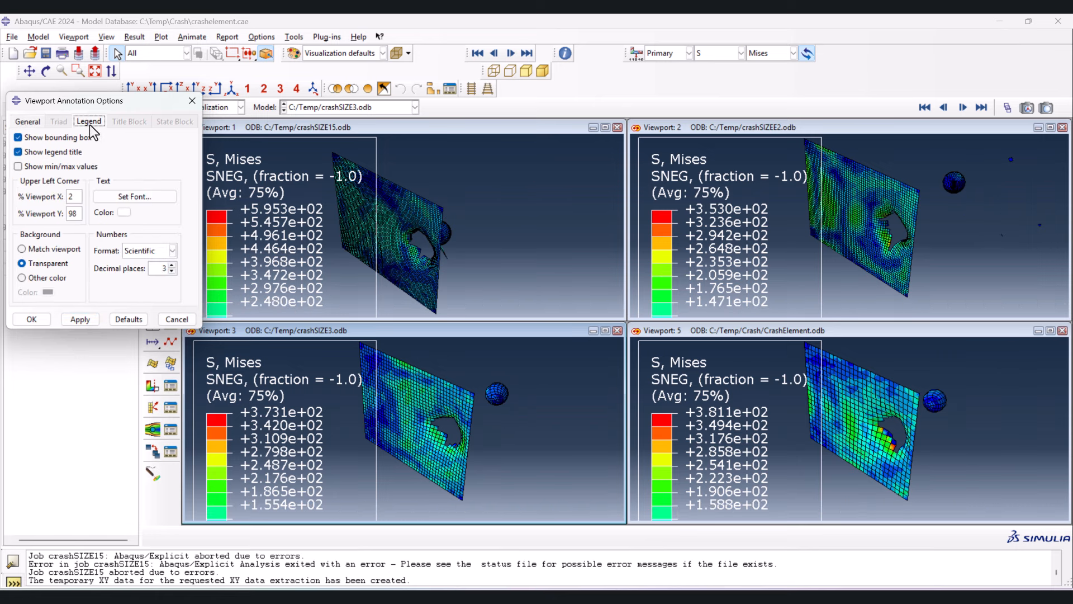
click(112, 197)
click(491, 247)
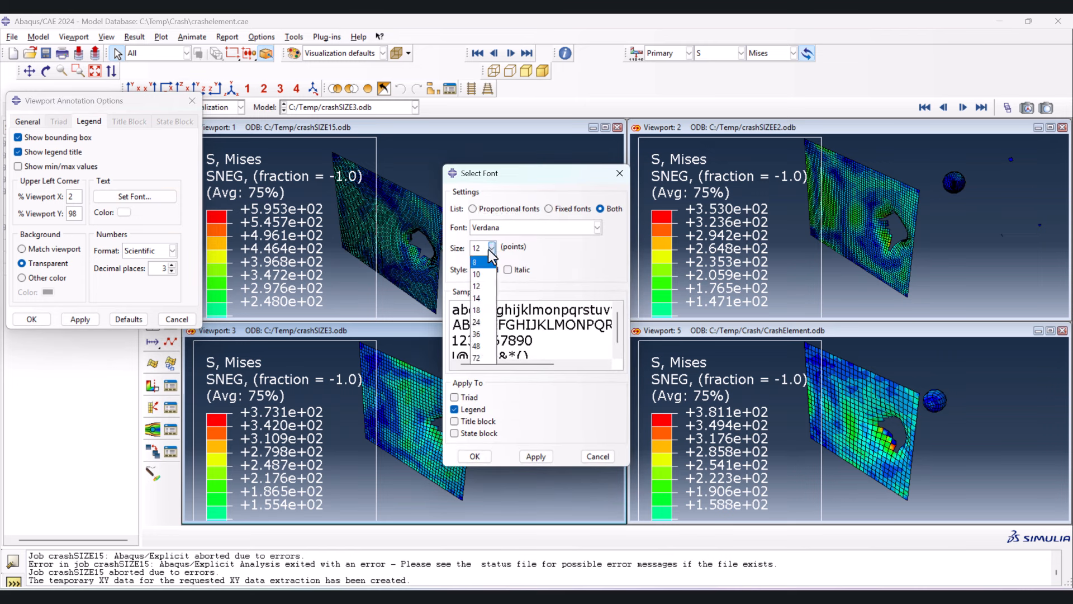
click(482, 273)
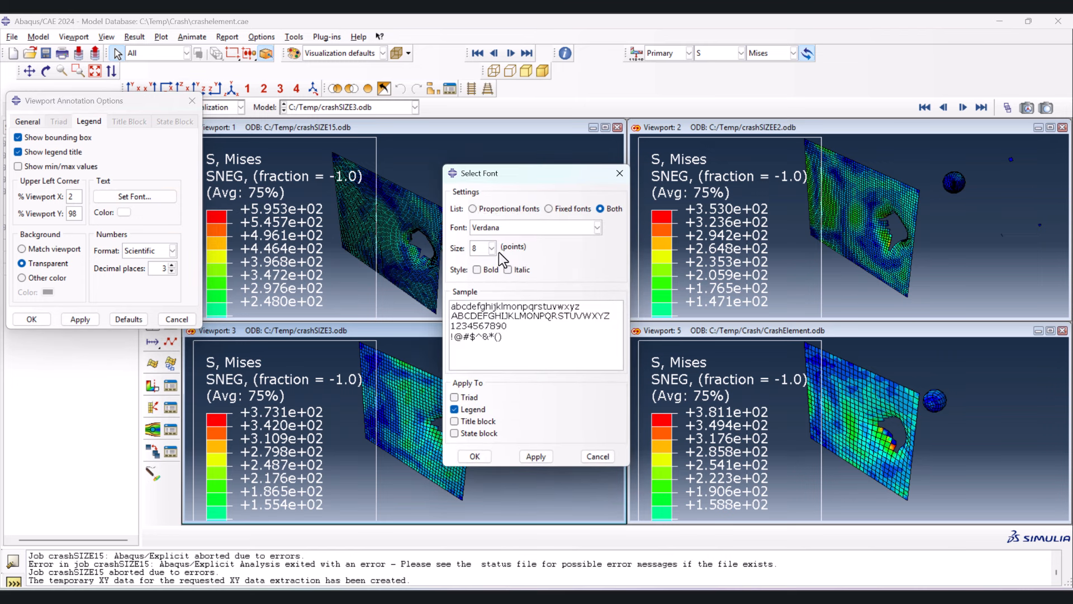
click(535, 456)
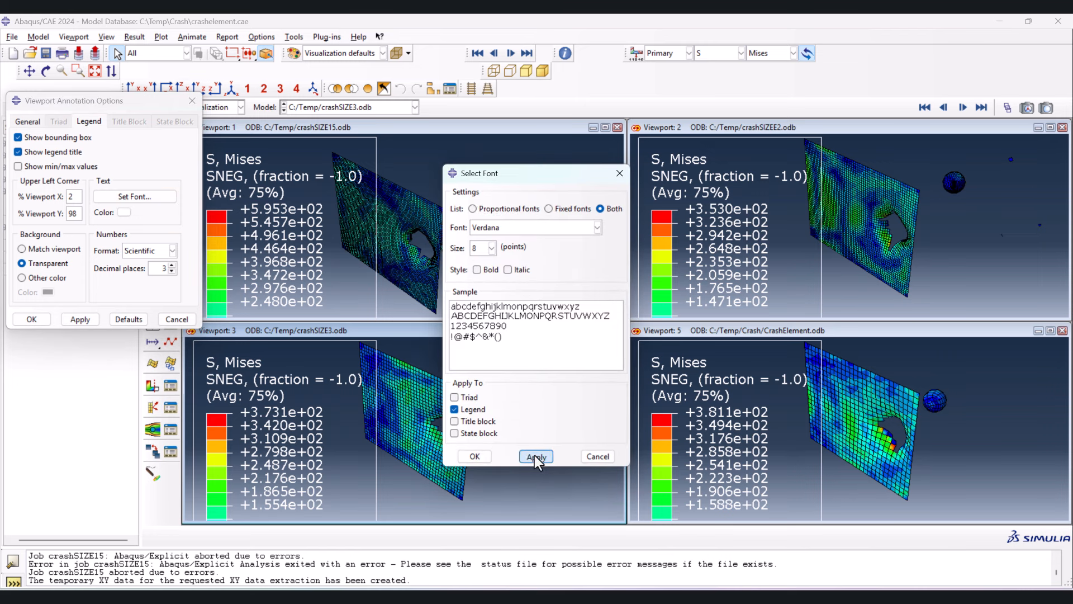
click(474, 456)
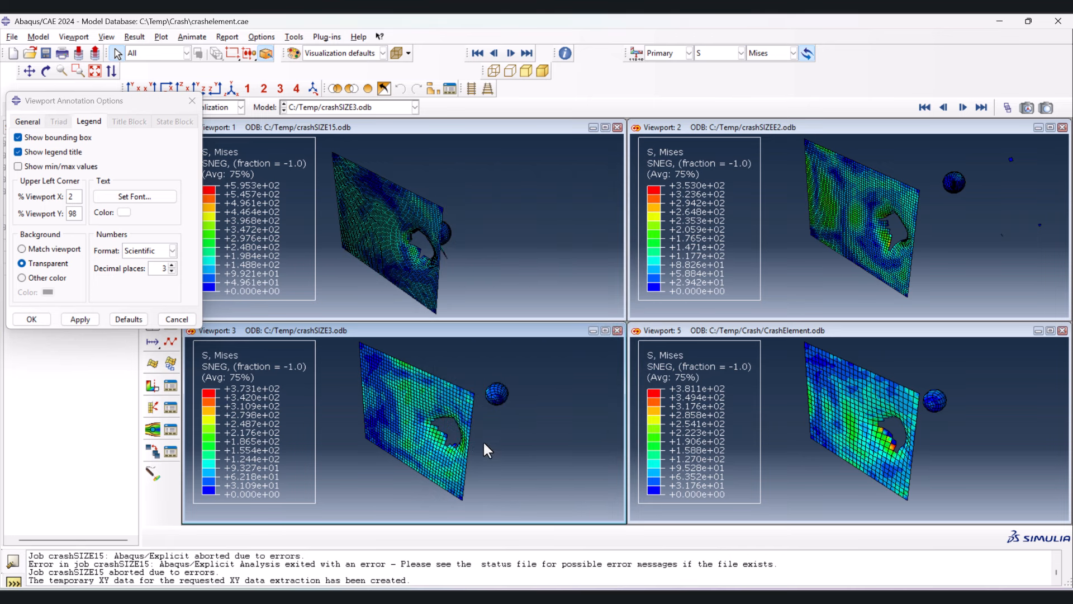
click(192, 101)
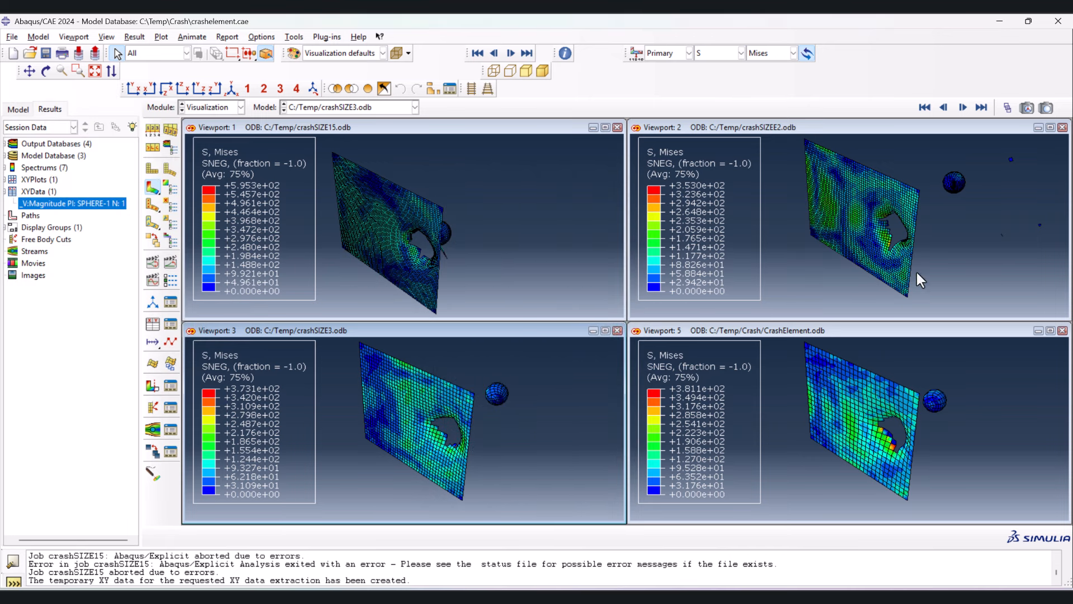
click(1008, 108)
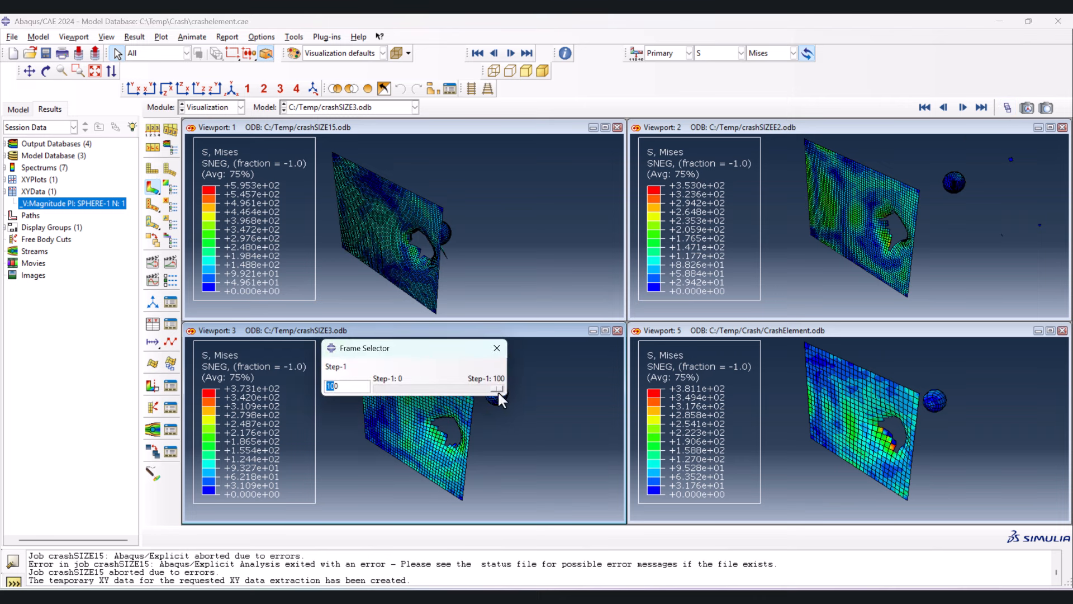
drag(497, 389, 501, 399)
click(497, 348)
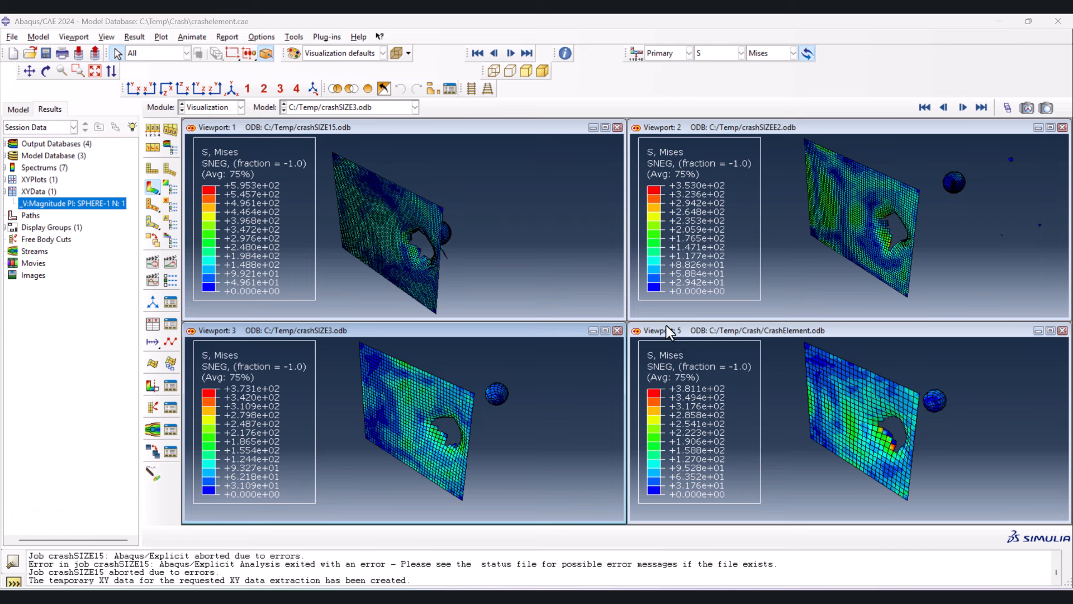
- Switch the primary field output in the linked viewports to velocity V, Magnitude
click(719, 54)
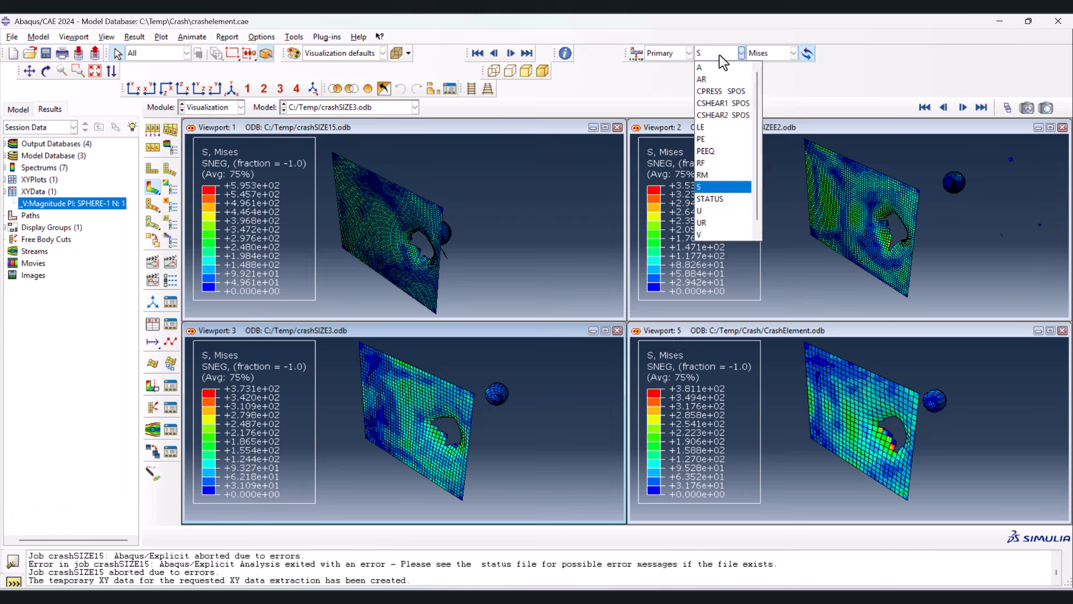
click(710, 233)
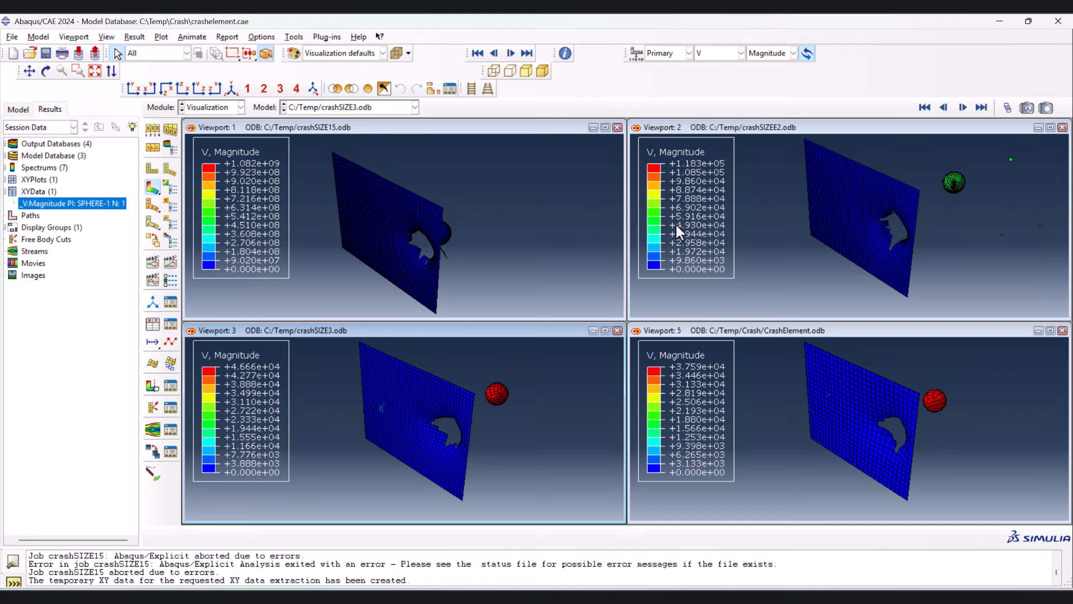